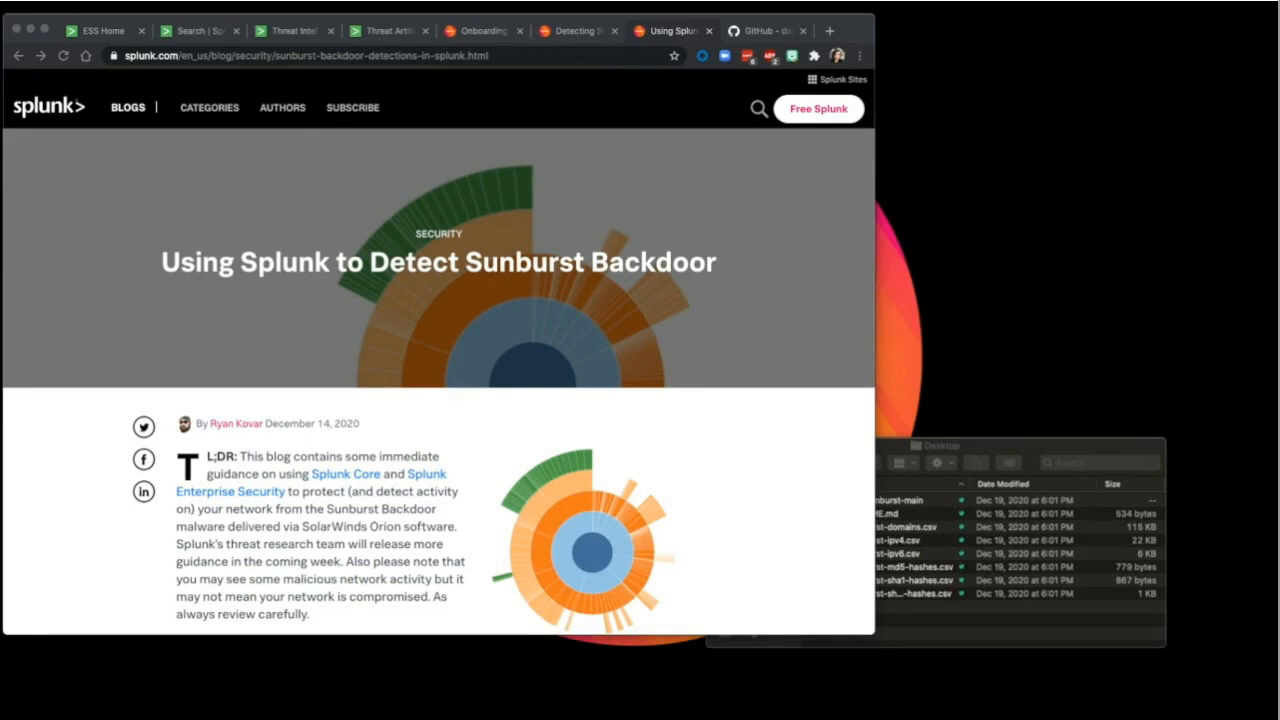
Step: Scroll the blog down to the 'Detection in Splunk Enterprise Security' section
scroll(468, 536, down, 5)
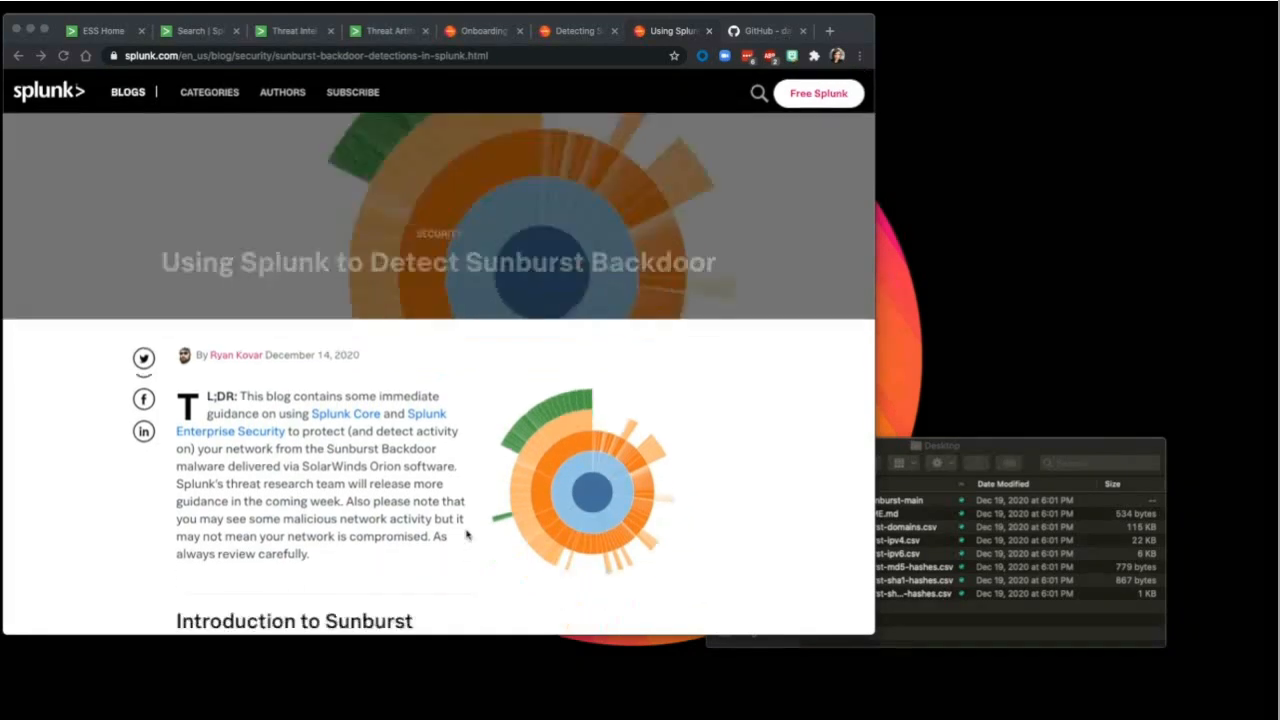
scroll(466, 536, down, 3)
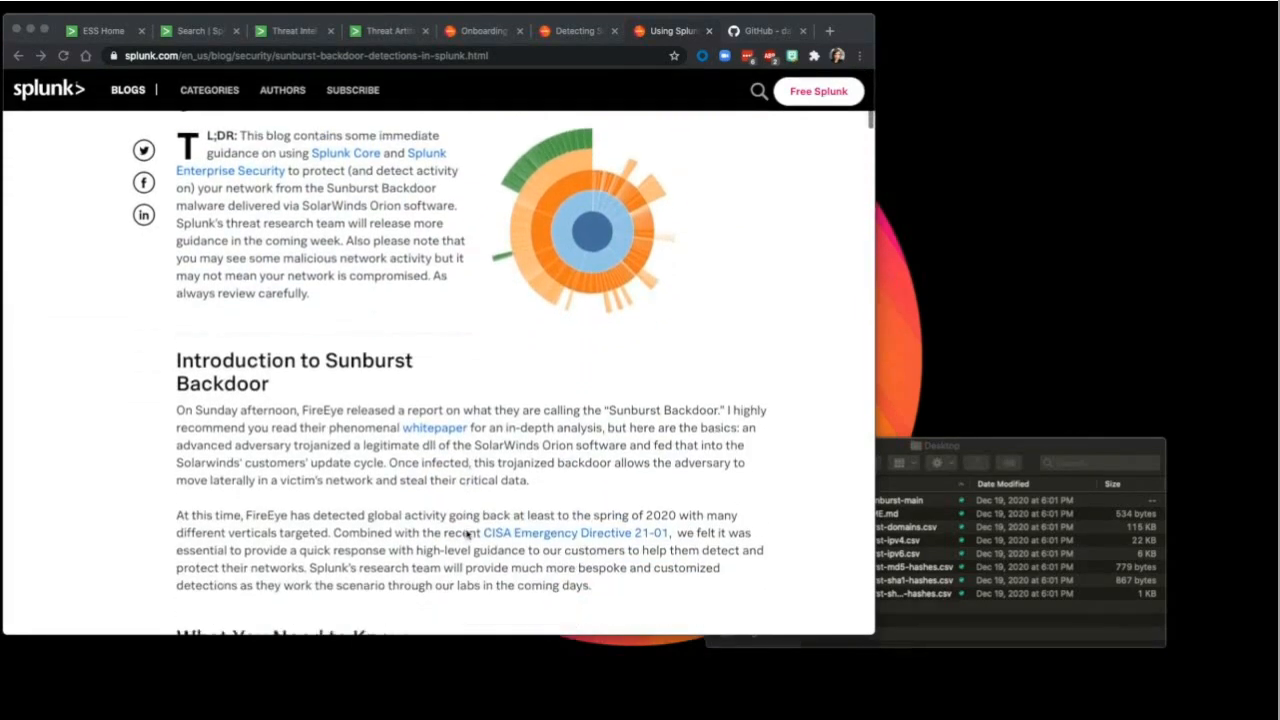
scroll(466, 533, down, 2)
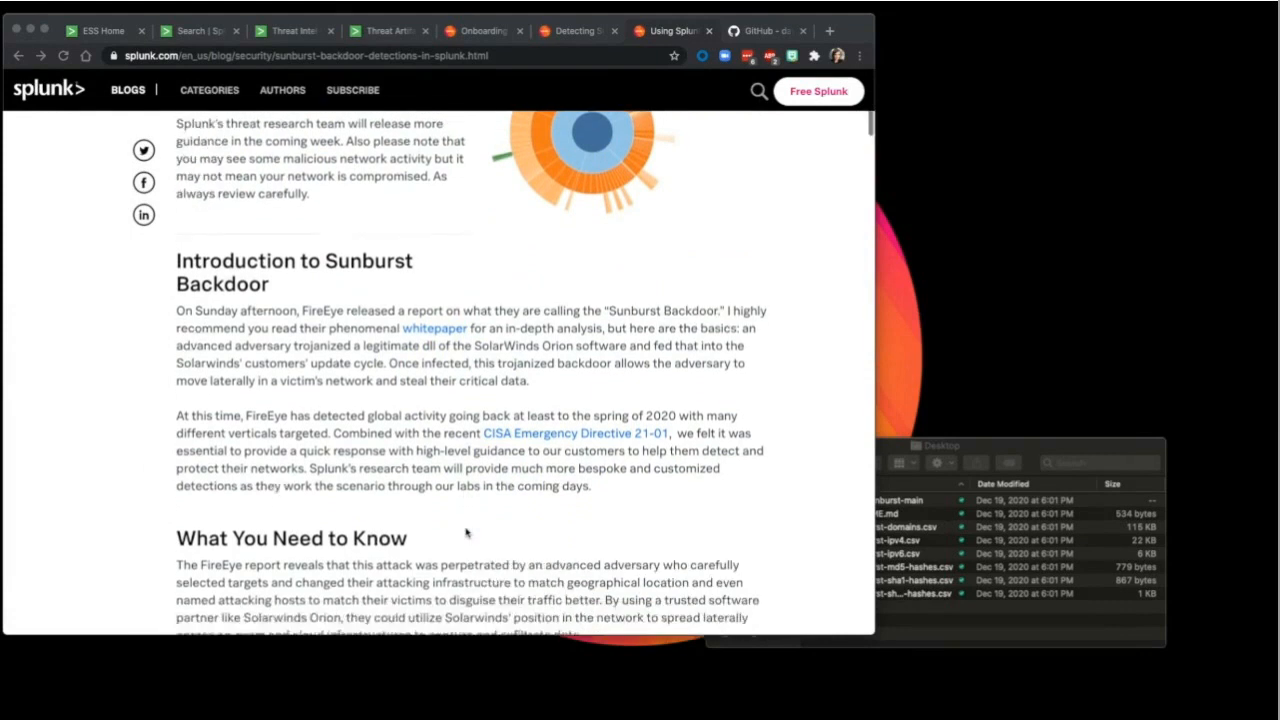
scroll(466, 533, down, 3)
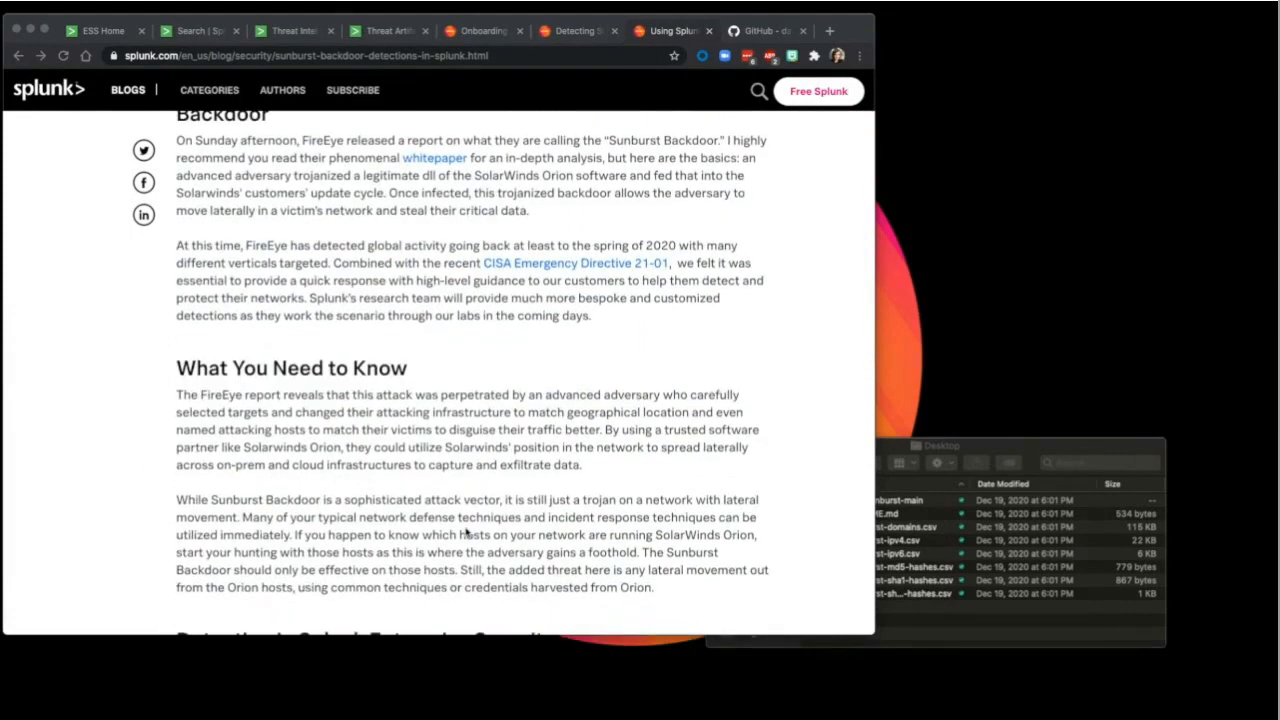
scroll(466, 536, down, 3)
scroll(463, 525, down, 2)
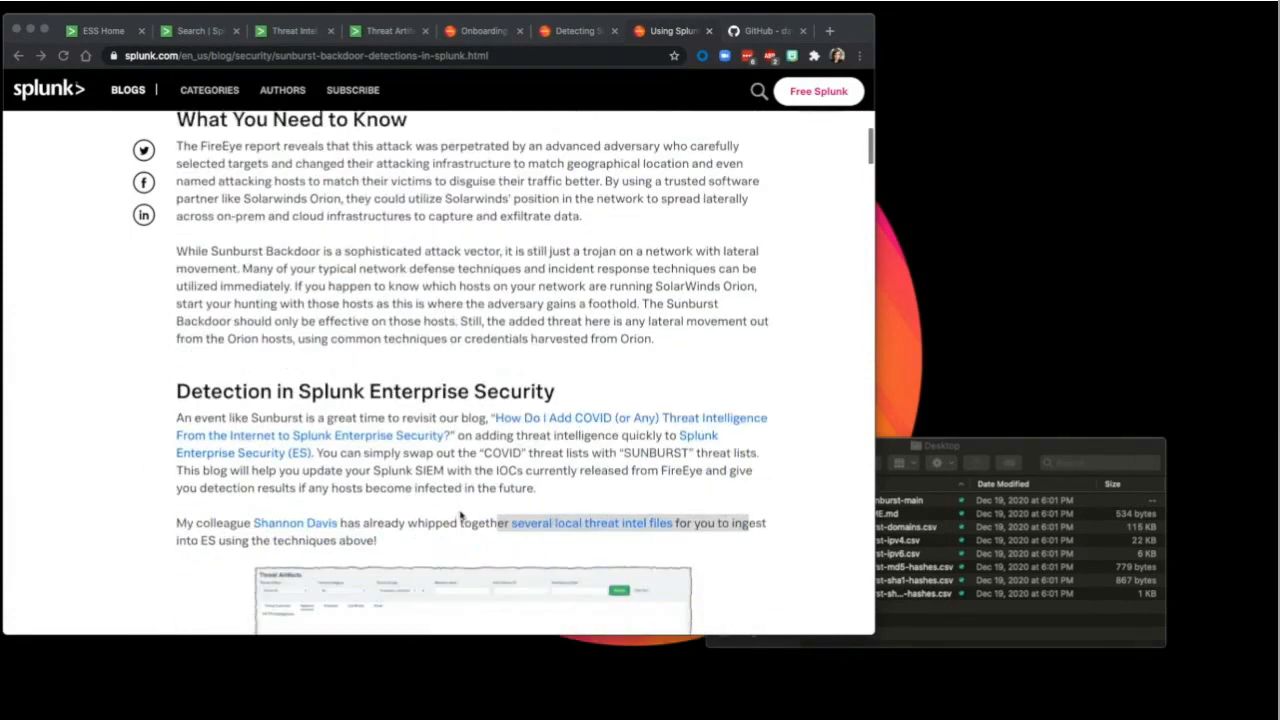
click(457, 498)
click(453, 497)
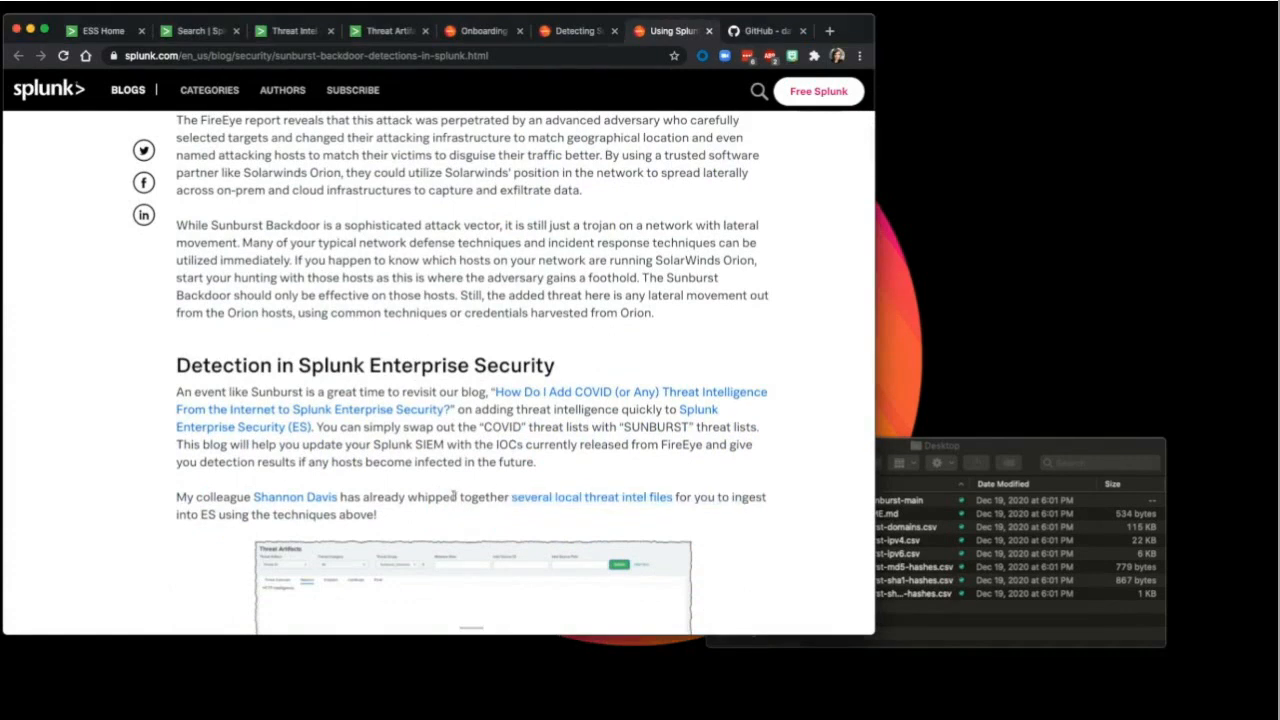
Step: Highlight the local threat intel files sentence, then switch to the Splunk-Sunburst GitHub repository
drag(455, 497, 707, 494)
click(708, 495)
click(757, 32)
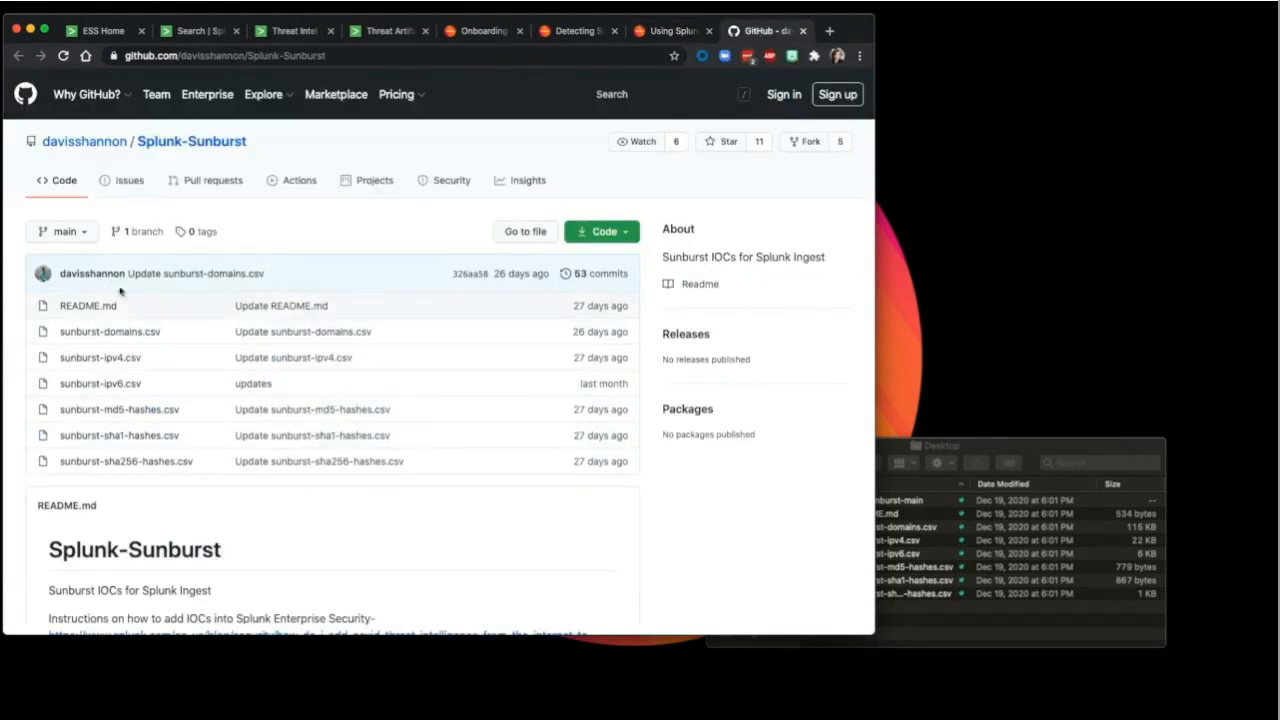
Step: Preview the downloaded sunburst-domains, sunburst-ipv4 and sunburst-md5-hashes CSV files
click(910, 446)
double_click(882, 527)
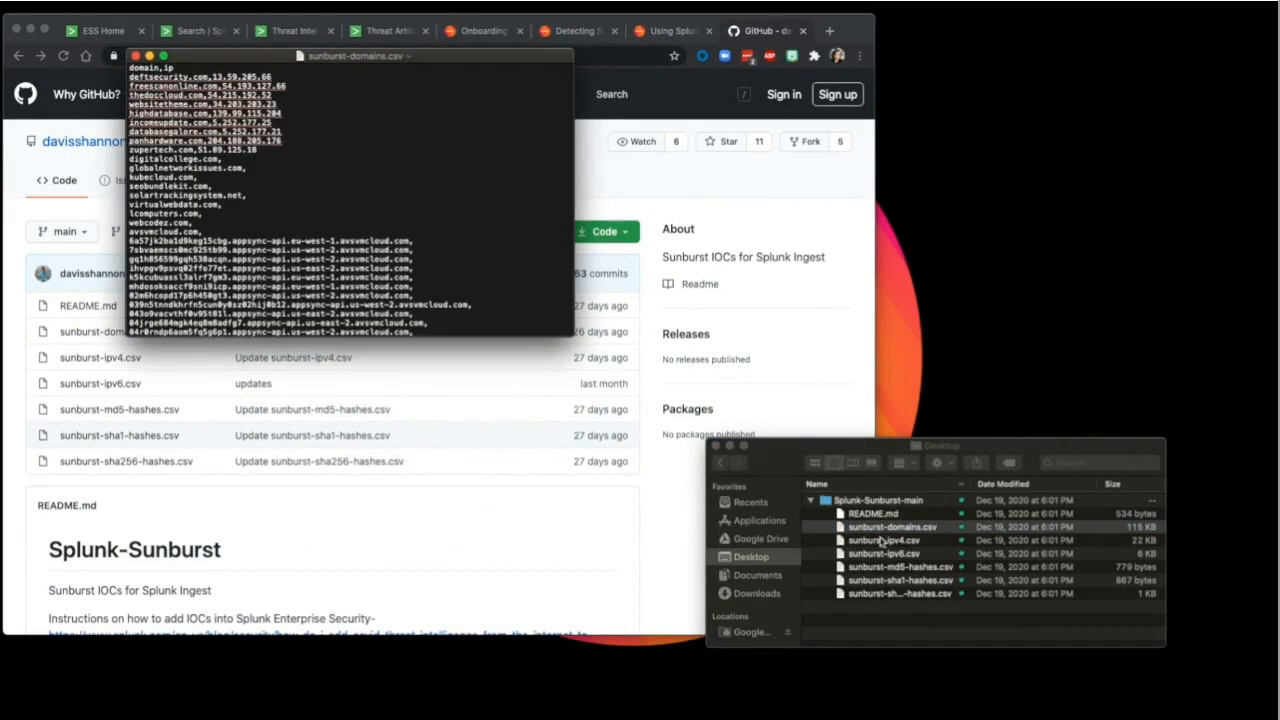
double_click(880, 541)
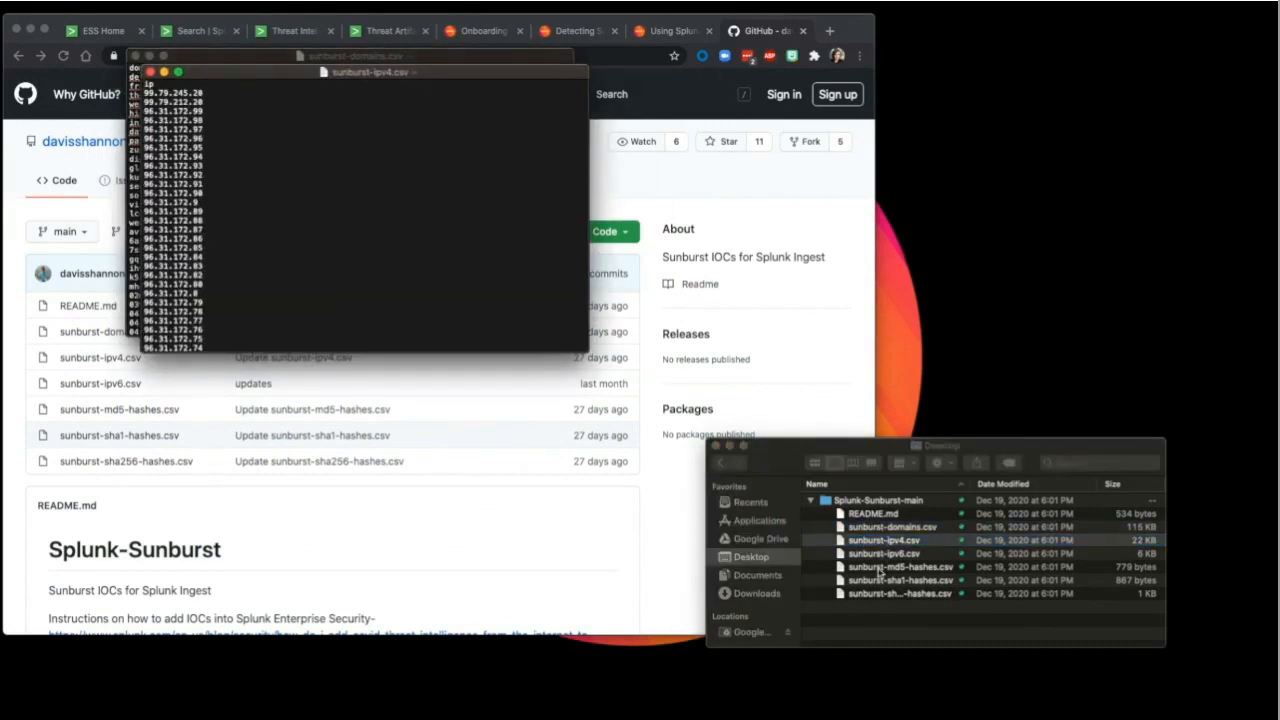
click(879, 567)
click(879, 570)
click(879, 569)
click(838, 569)
double_click(838, 569)
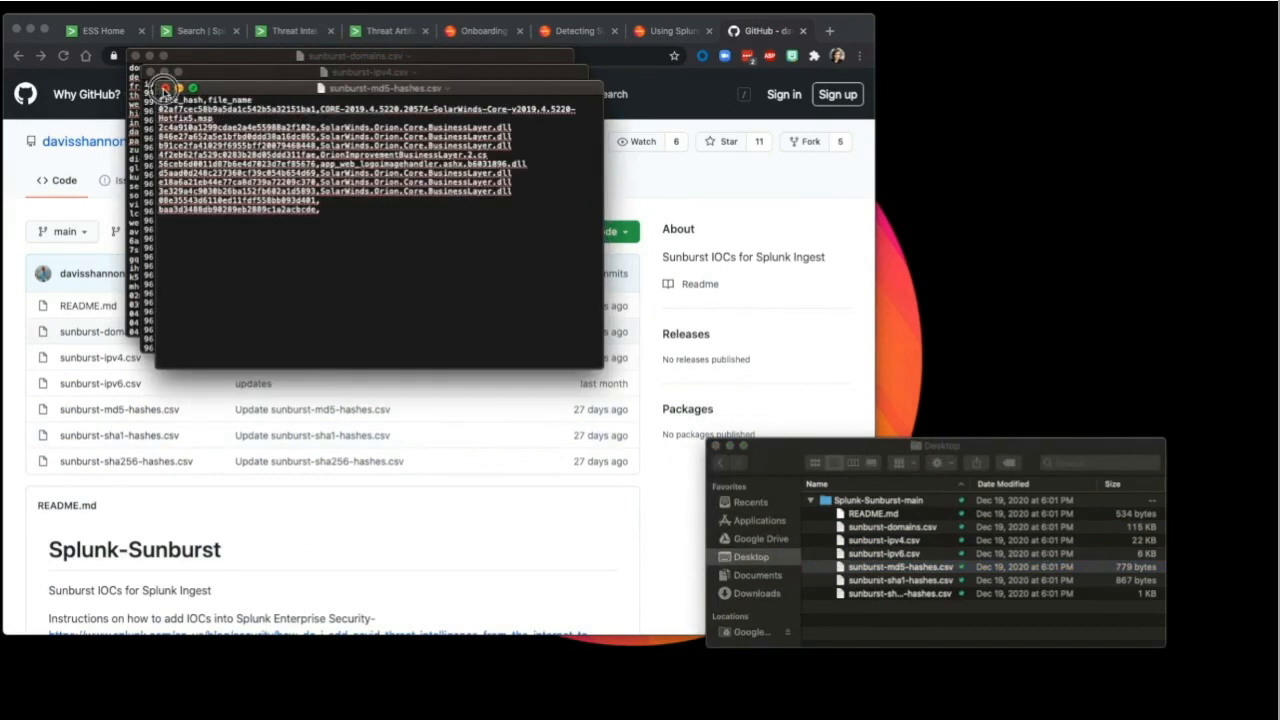
Step: Close the three CSV previews and the GitHub repository tab
click(164, 88)
click(151, 73)
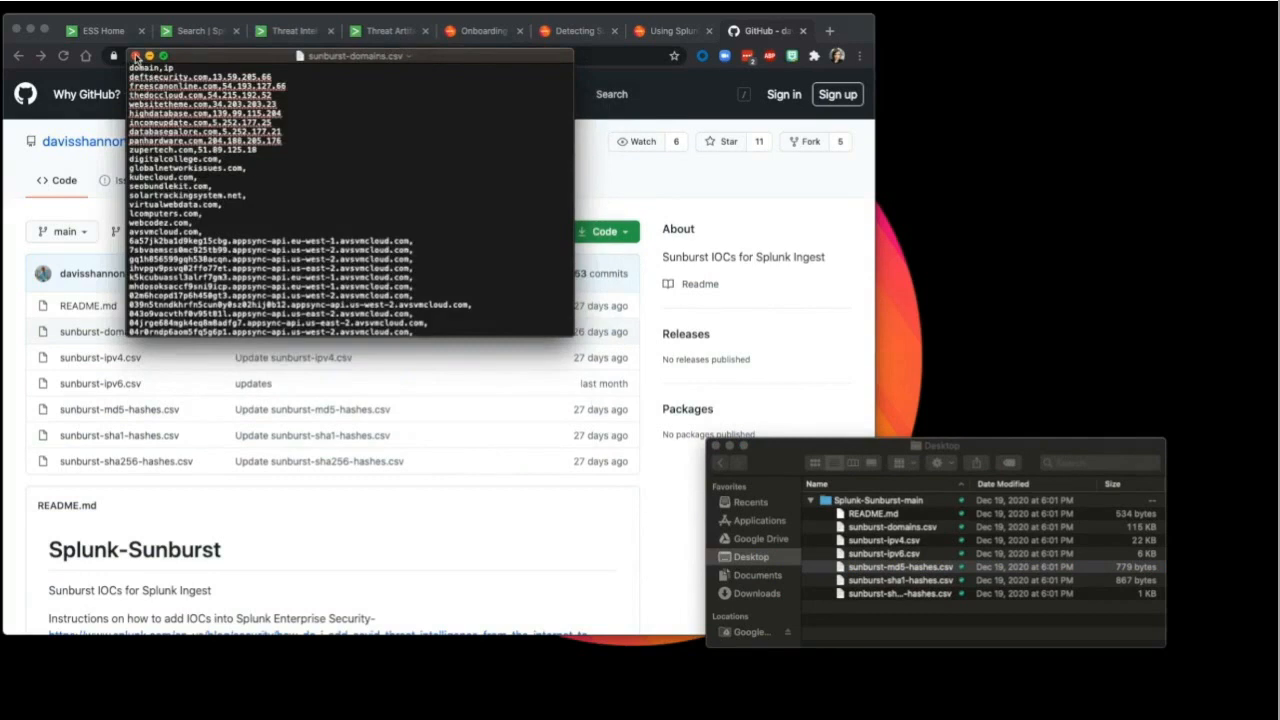
click(136, 56)
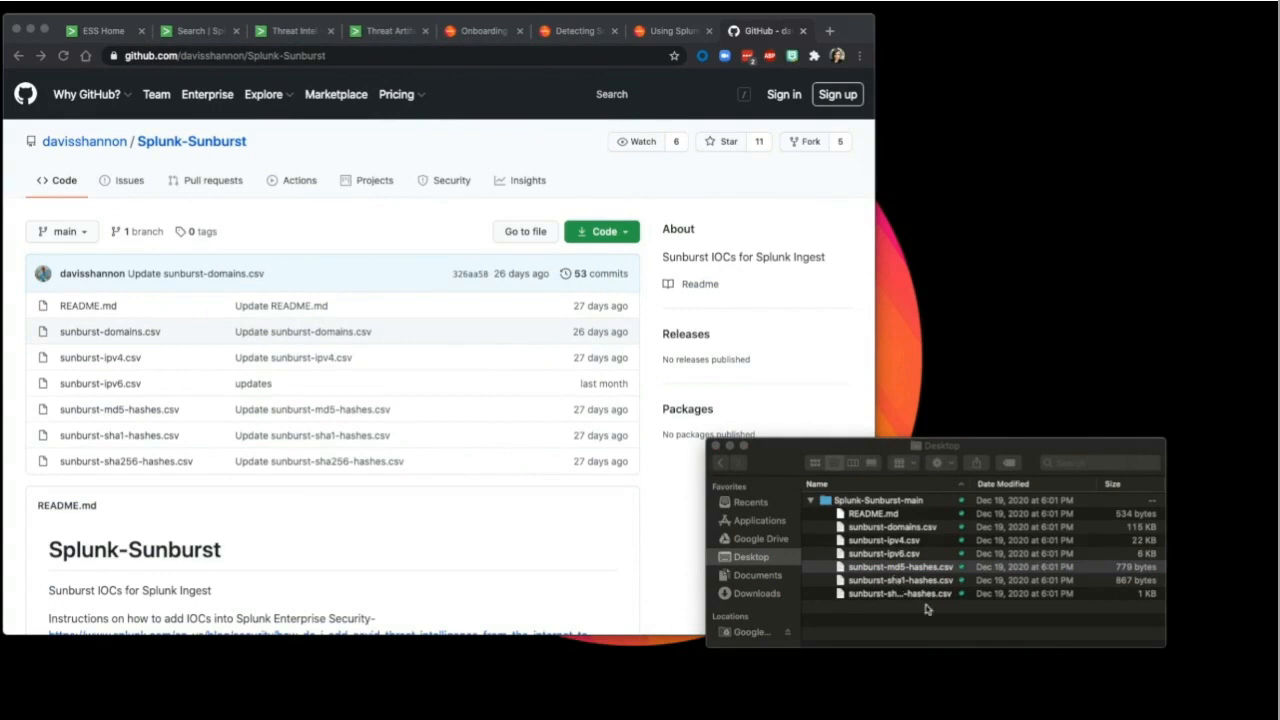
click(803, 31)
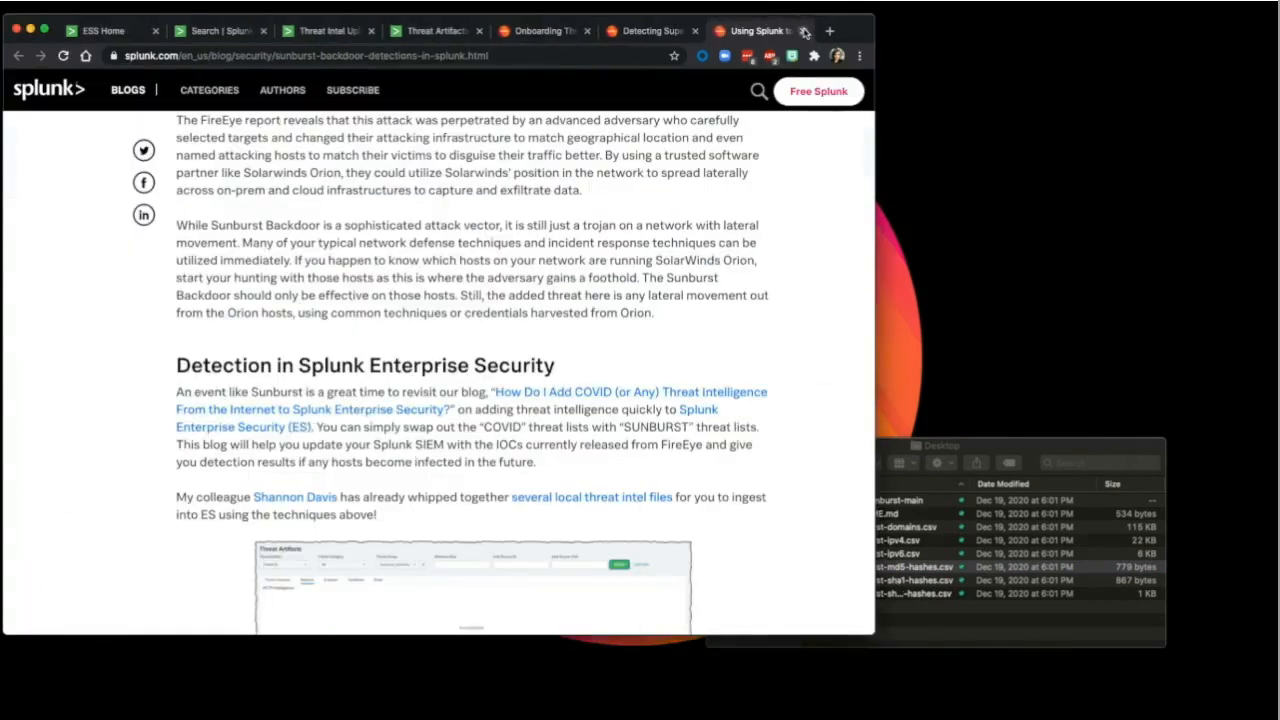
Step: From ESS Home, go to Configure > Data Enrichment > Threat Intelligence Uploads
click(103, 31)
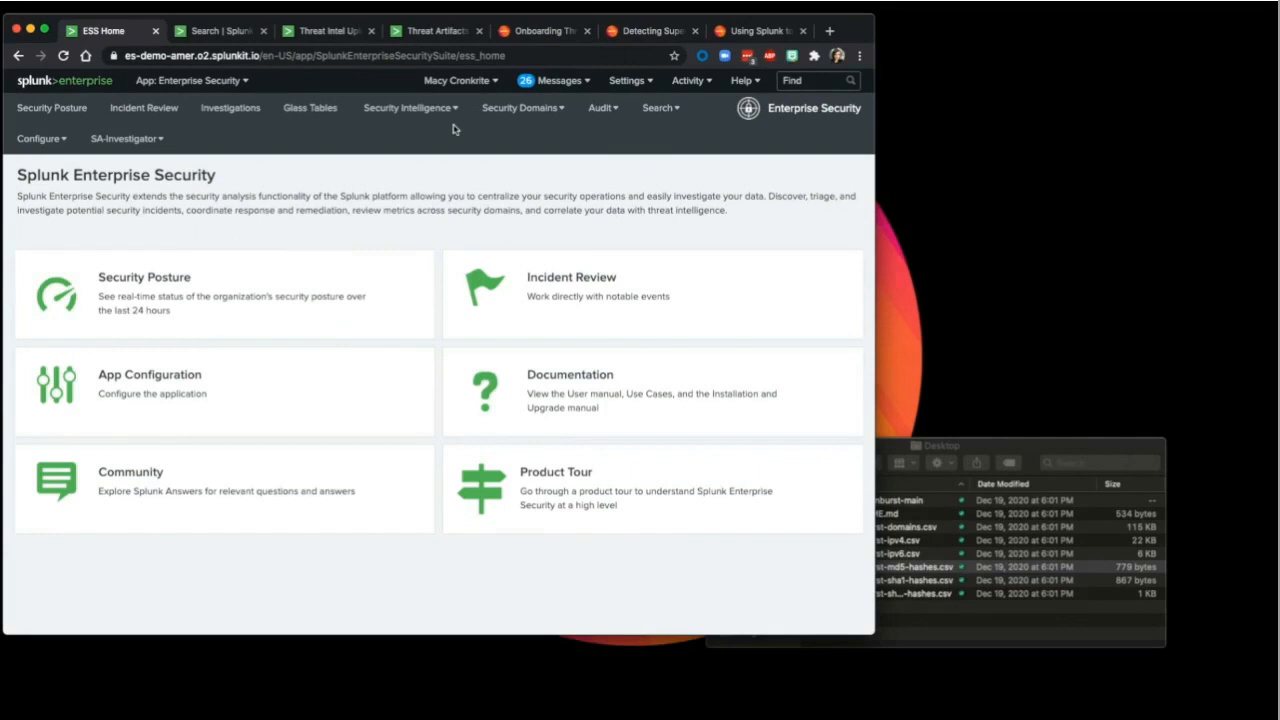
click(42, 139)
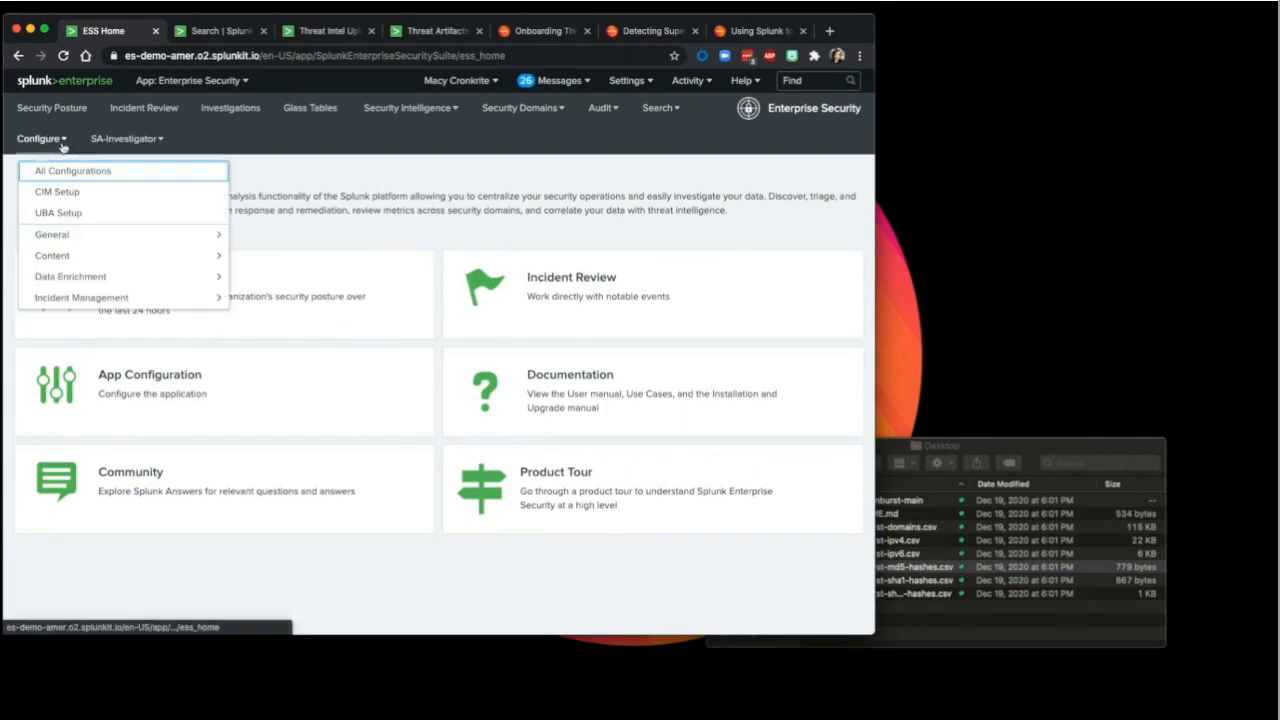
click(111, 265)
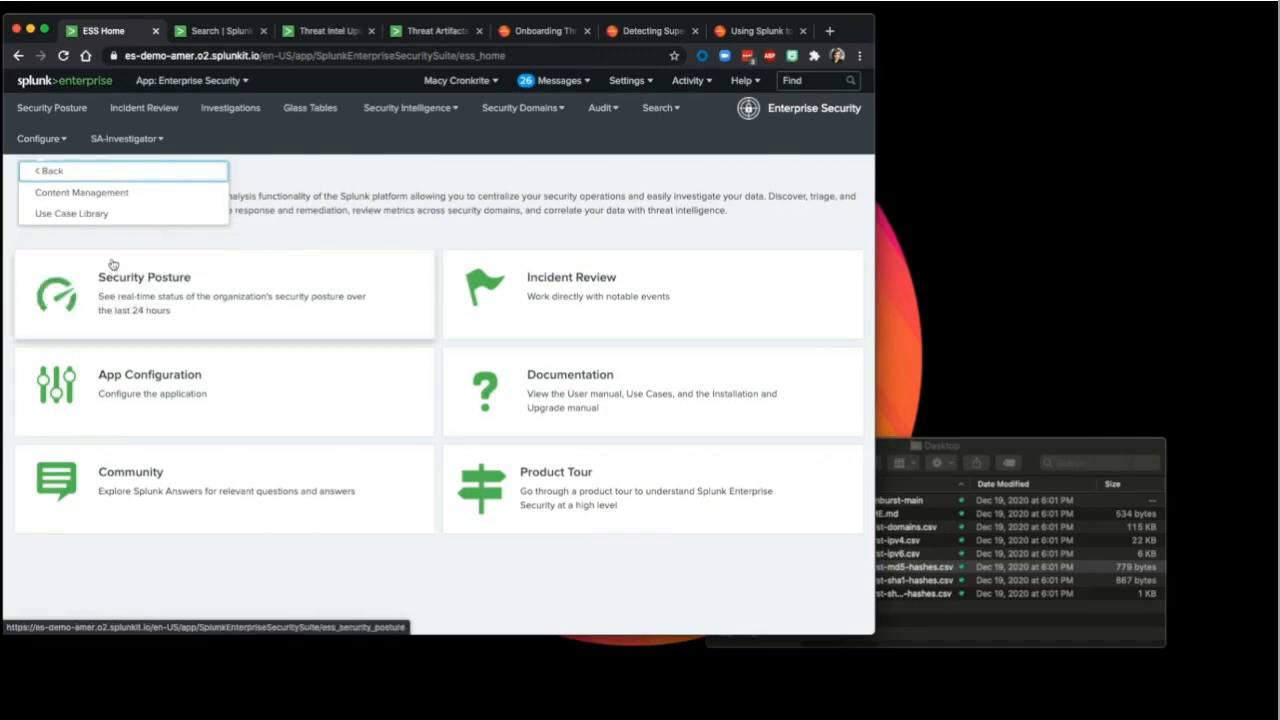
click(58, 171)
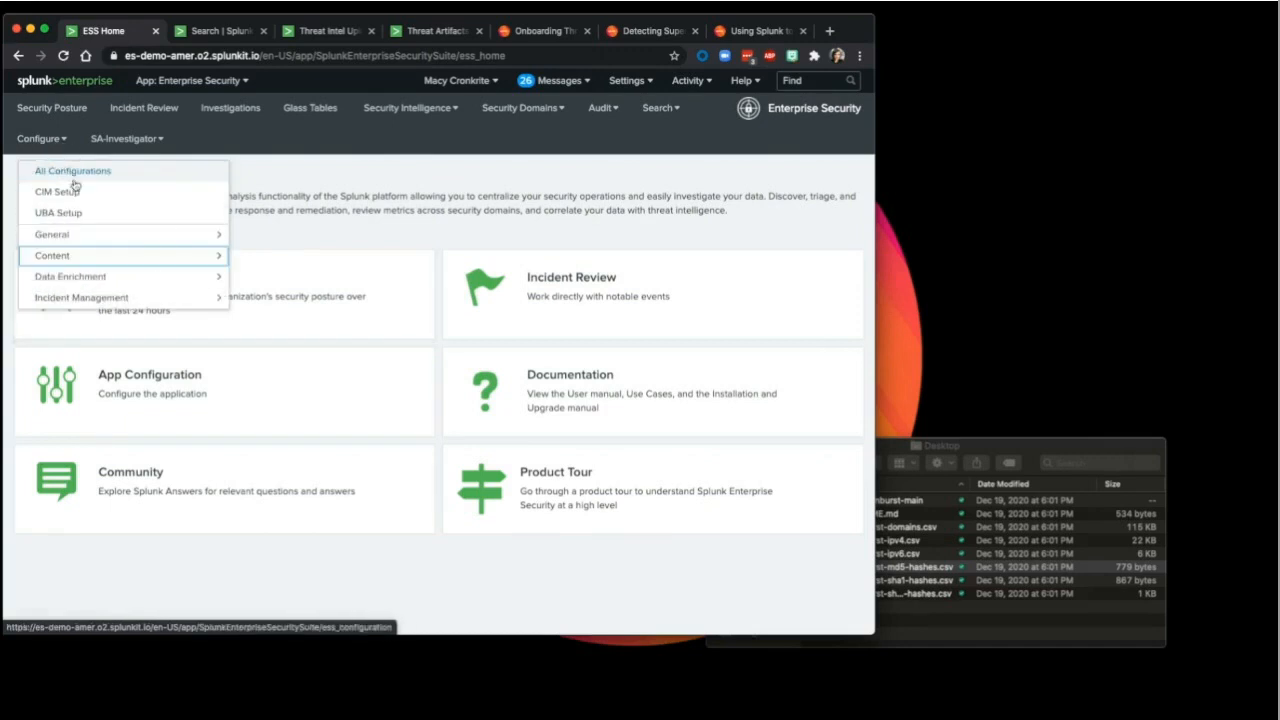
click(146, 275)
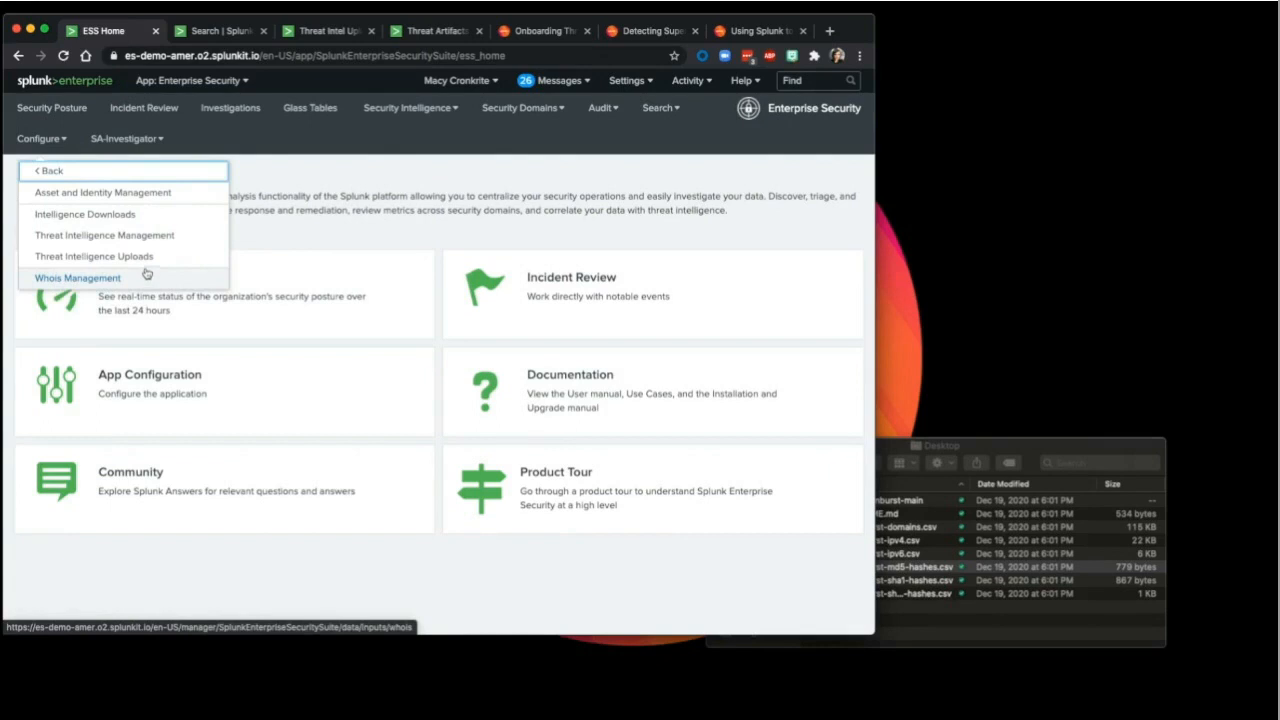
click(50, 171)
click(94, 277)
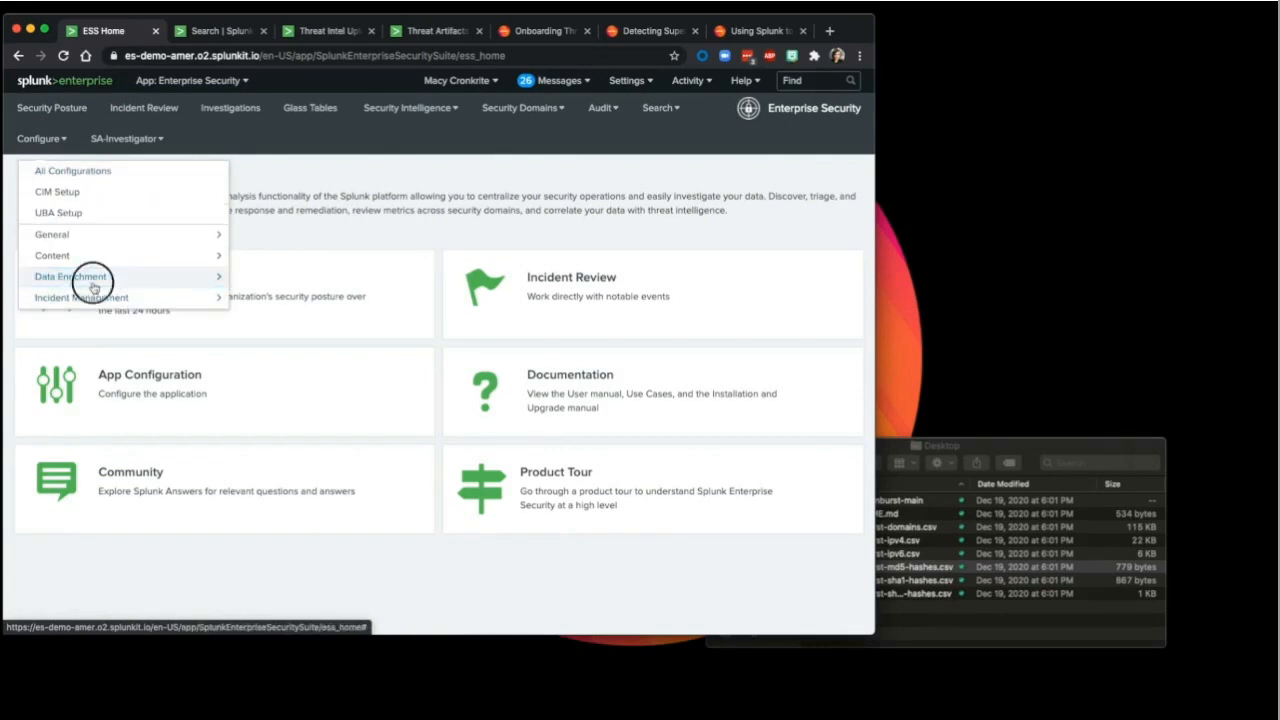
click(78, 257)
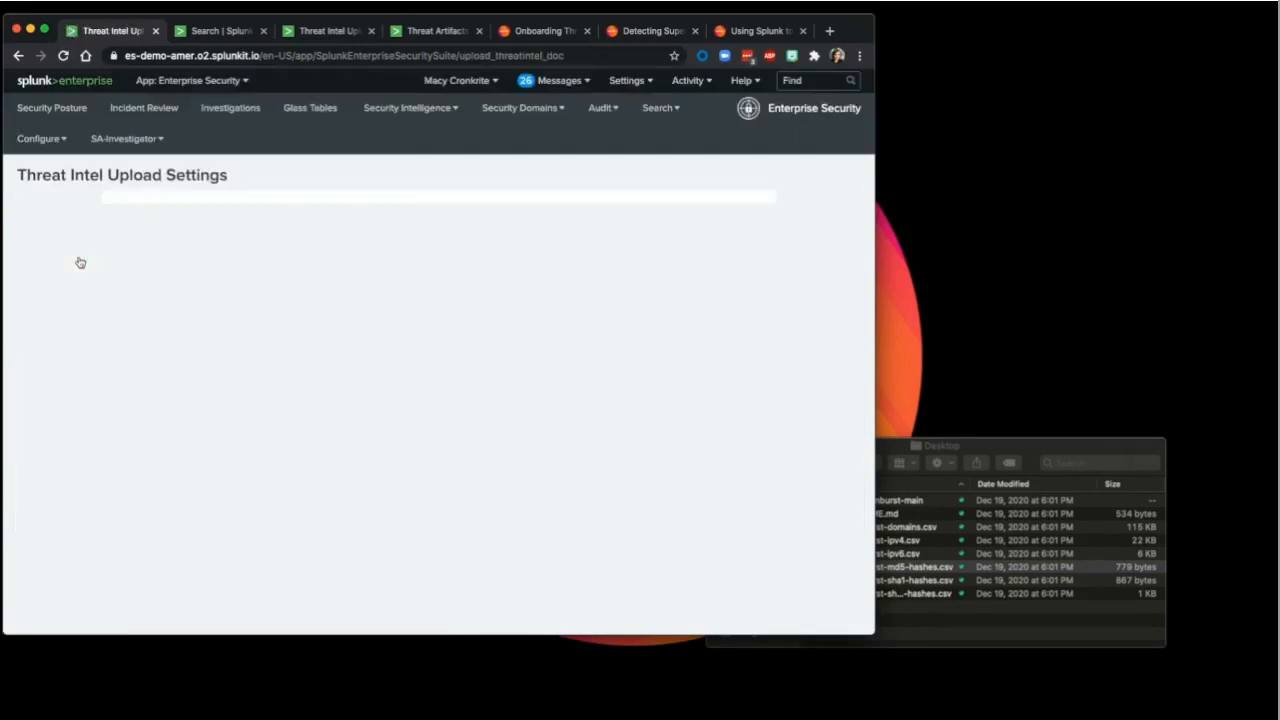
Step: Attach sunburst-ipv4.csv to the threat intel upload form
click(313, 254)
click(258, 365)
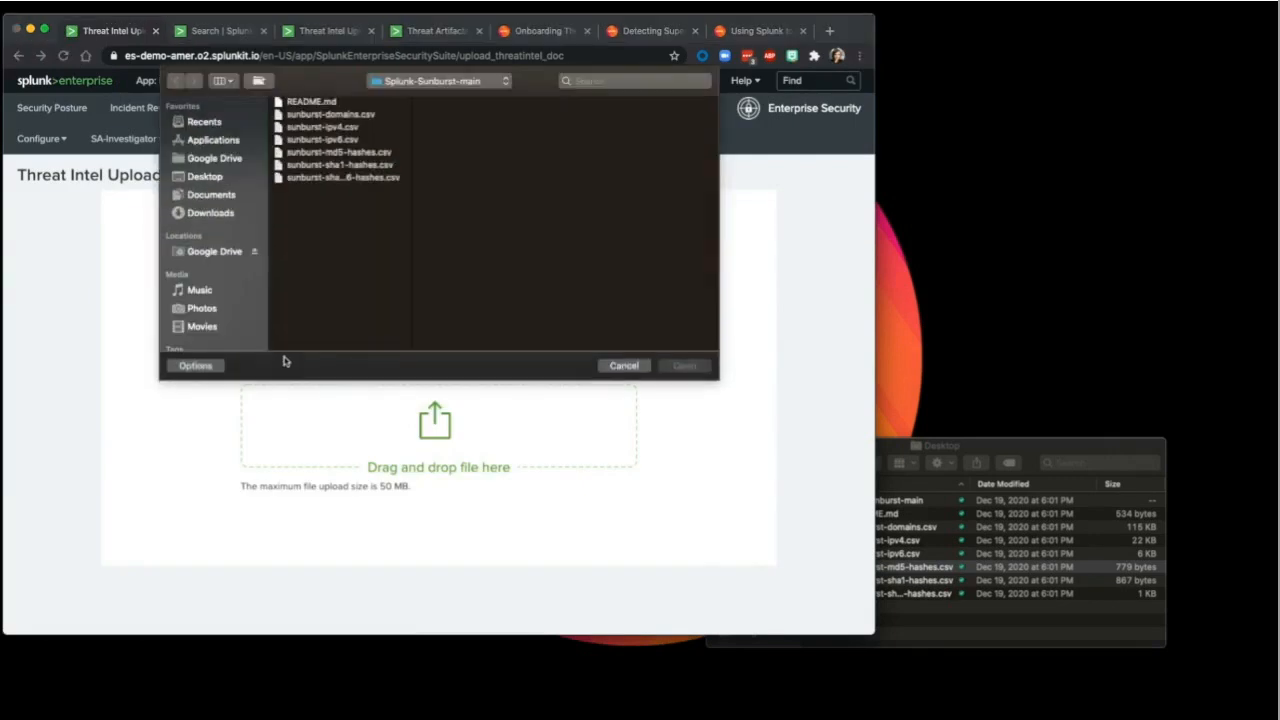
click(318, 131)
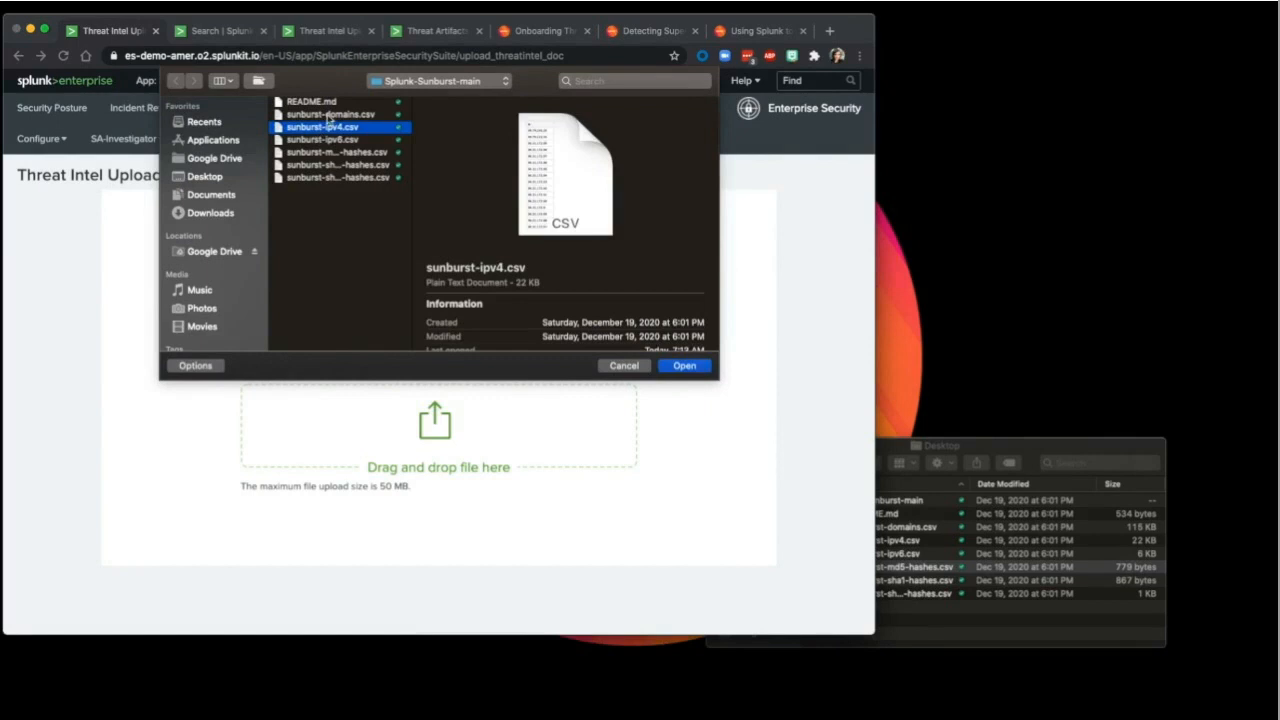
click(328, 117)
click(330, 128)
click(684, 366)
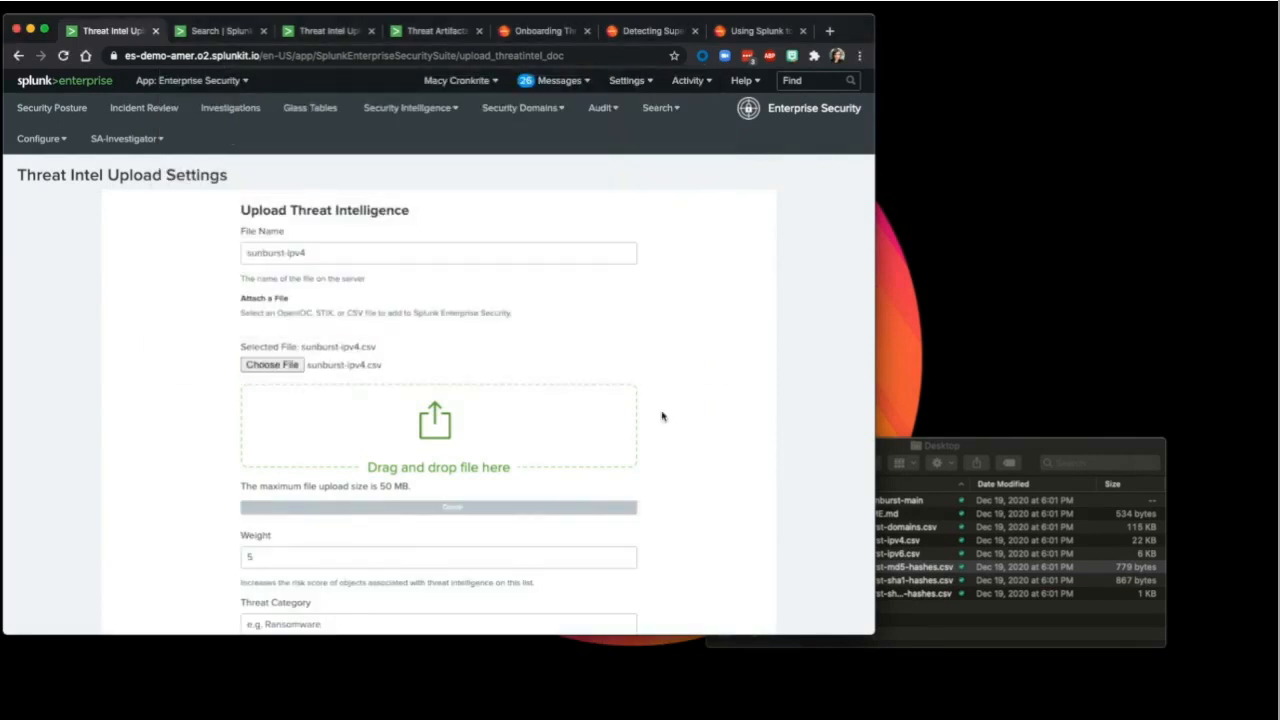
scroll(661, 416, down, 2)
Step: Keep weight 5, set category Sunburst and group Solarwinds, and save the upload
click(535, 447)
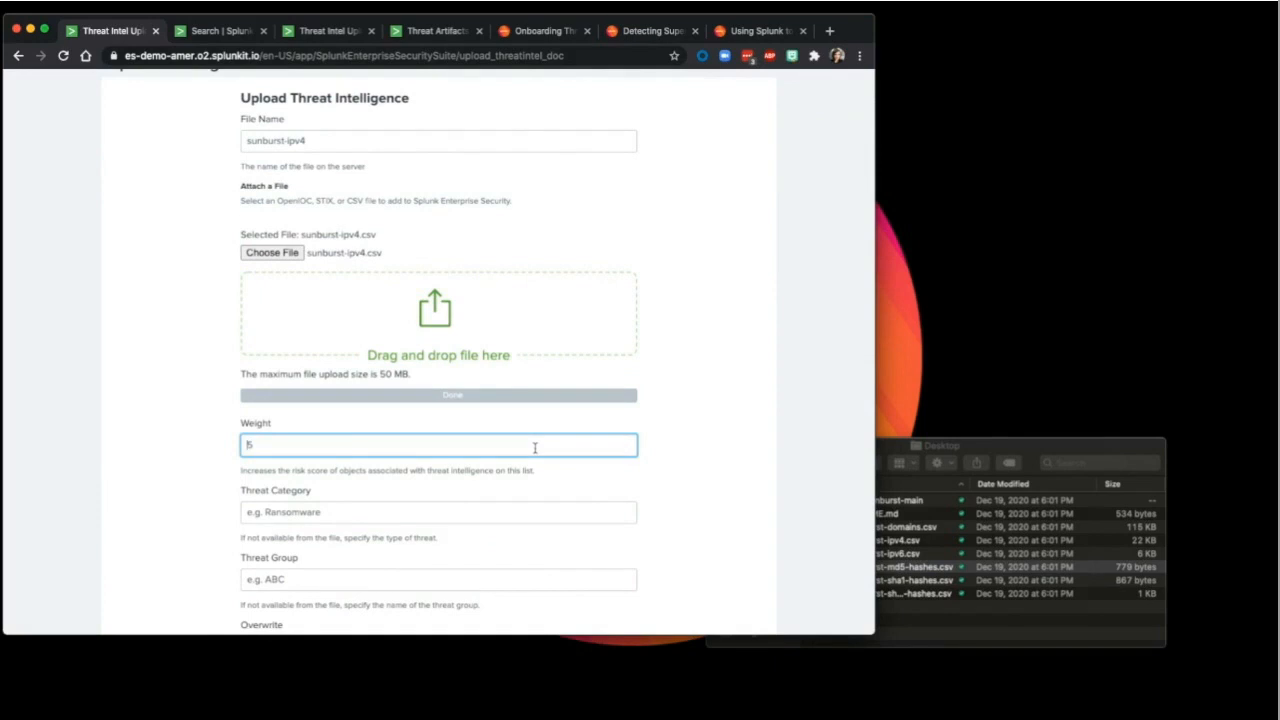
click(414, 509)
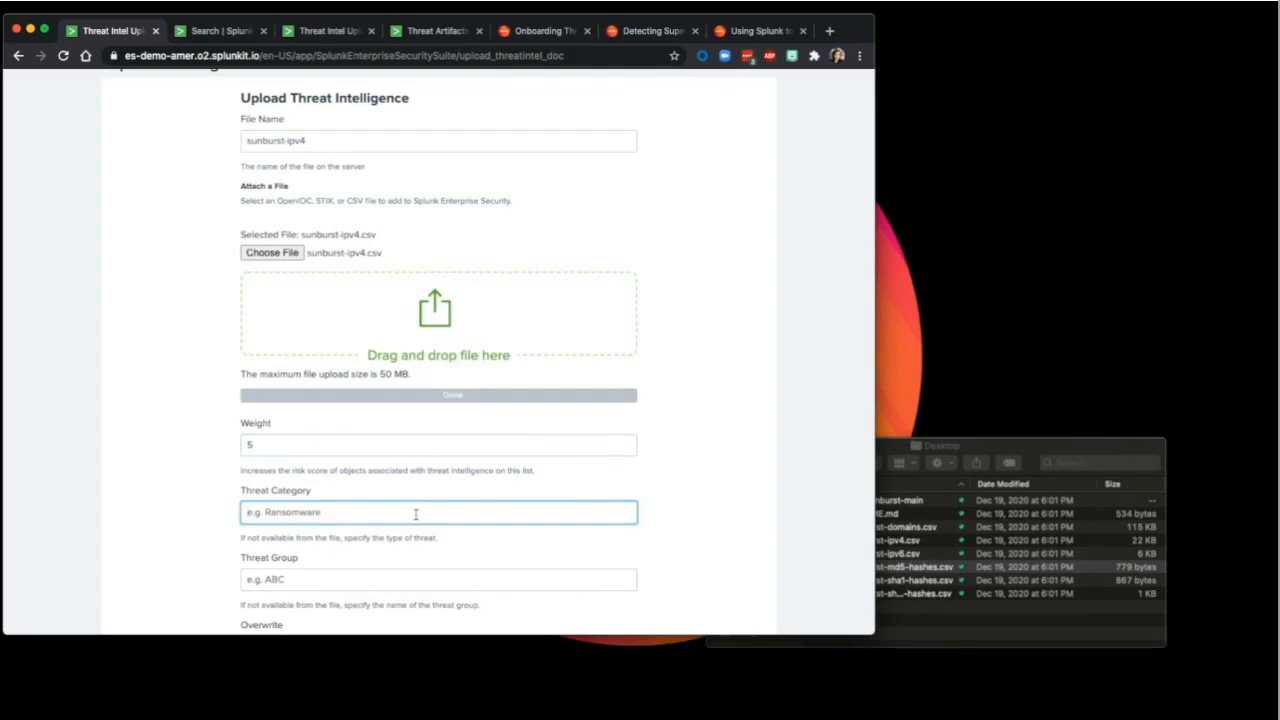
scroll(415, 514, down, 1)
text(Sunb)
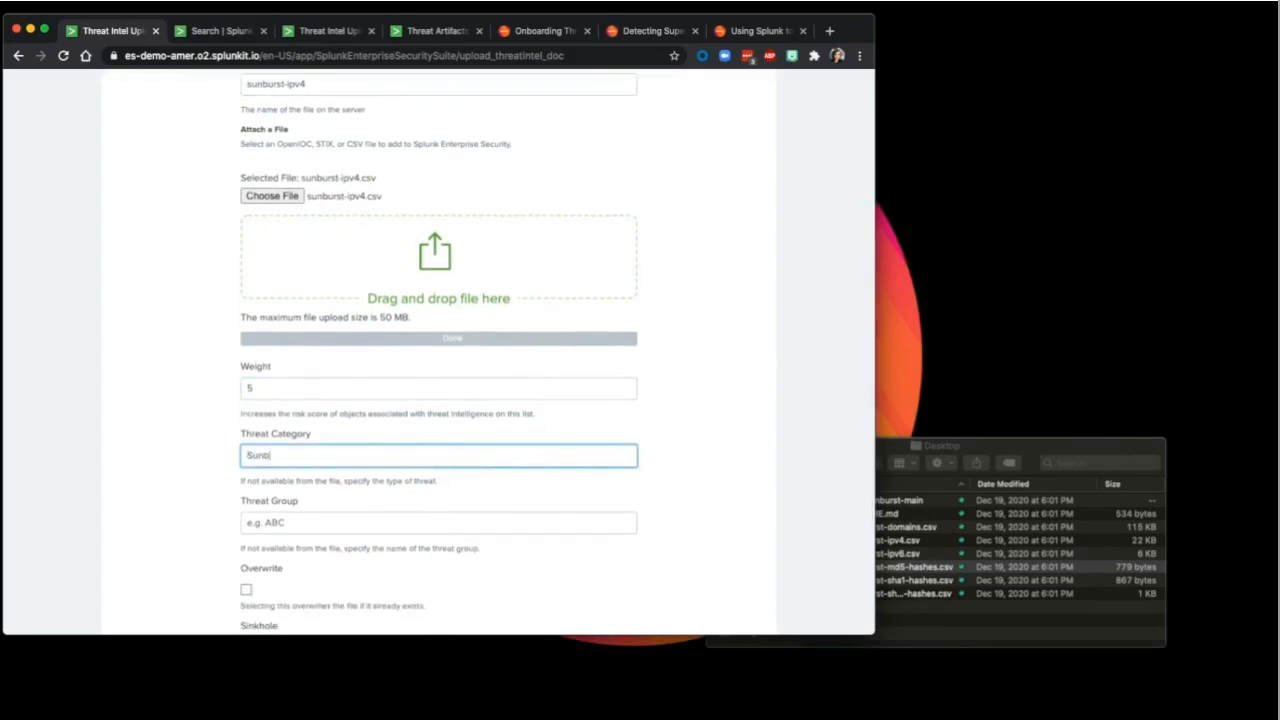
click(419, 521)
text(zs)
key(BackSpace)
key(BackSpace)
text(S)
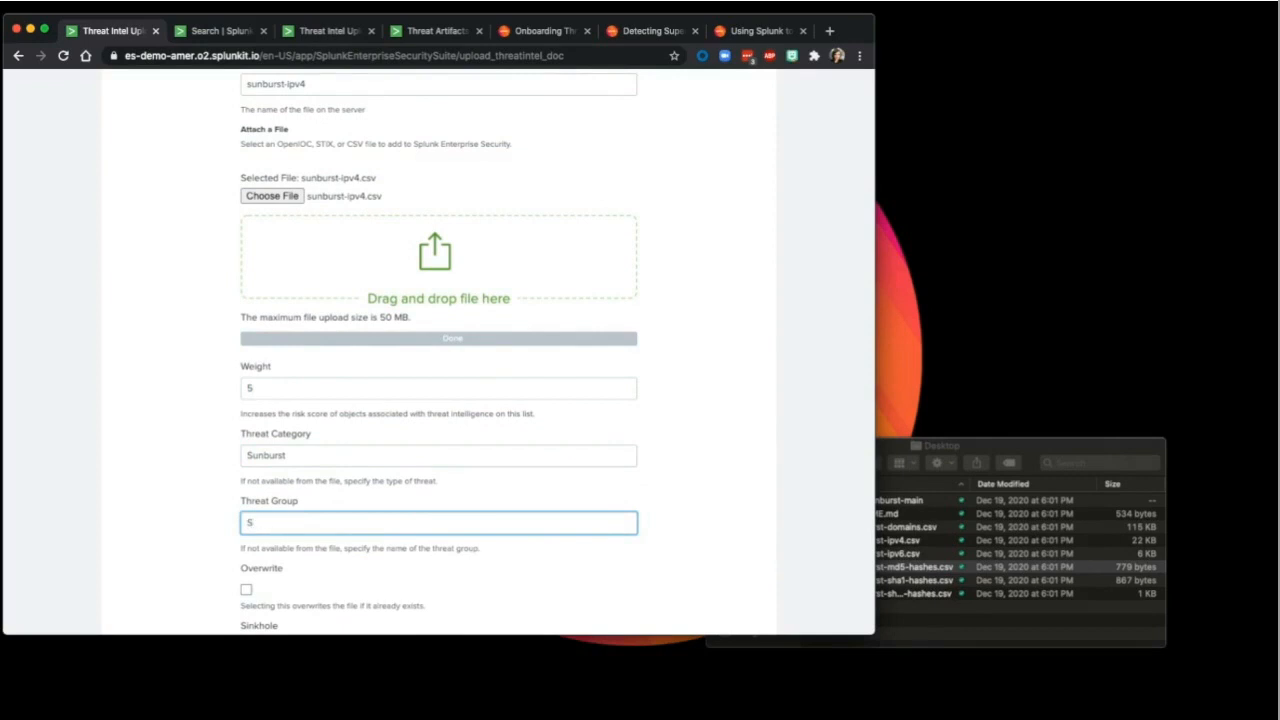
text(olarwinds)
scroll(426, 515, down, 3)
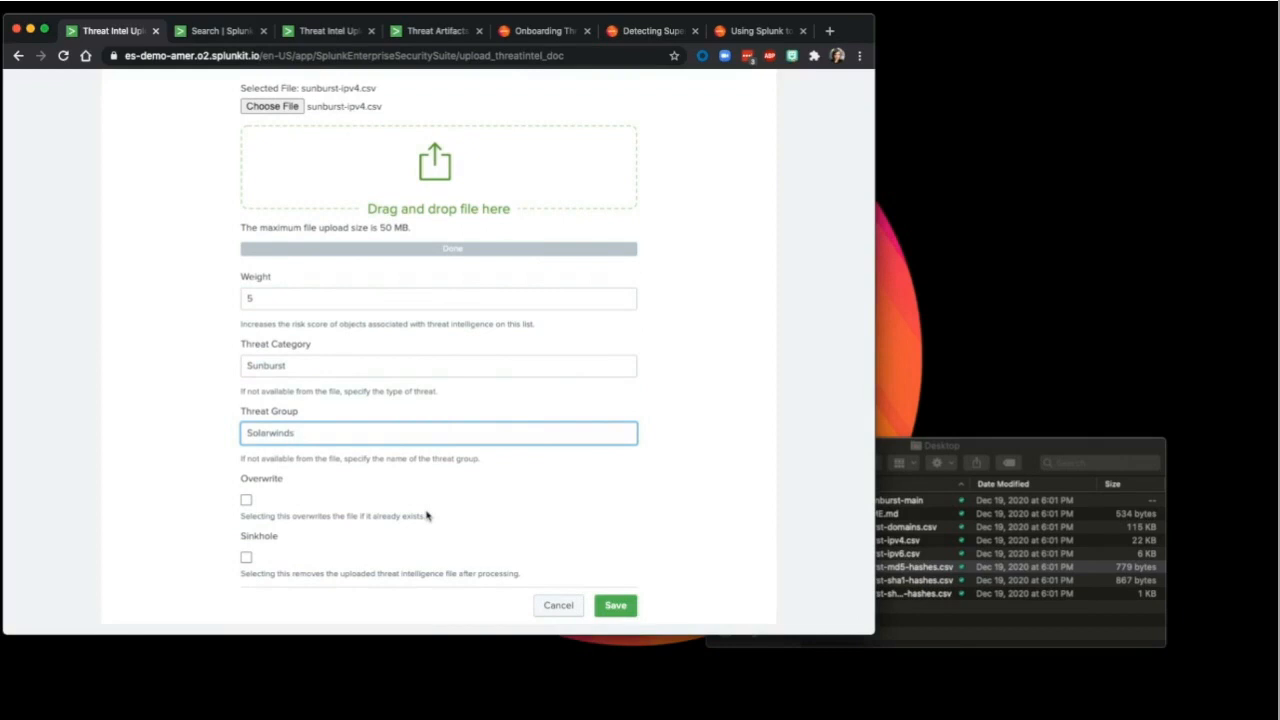
double_click(250, 432)
click(267, 367)
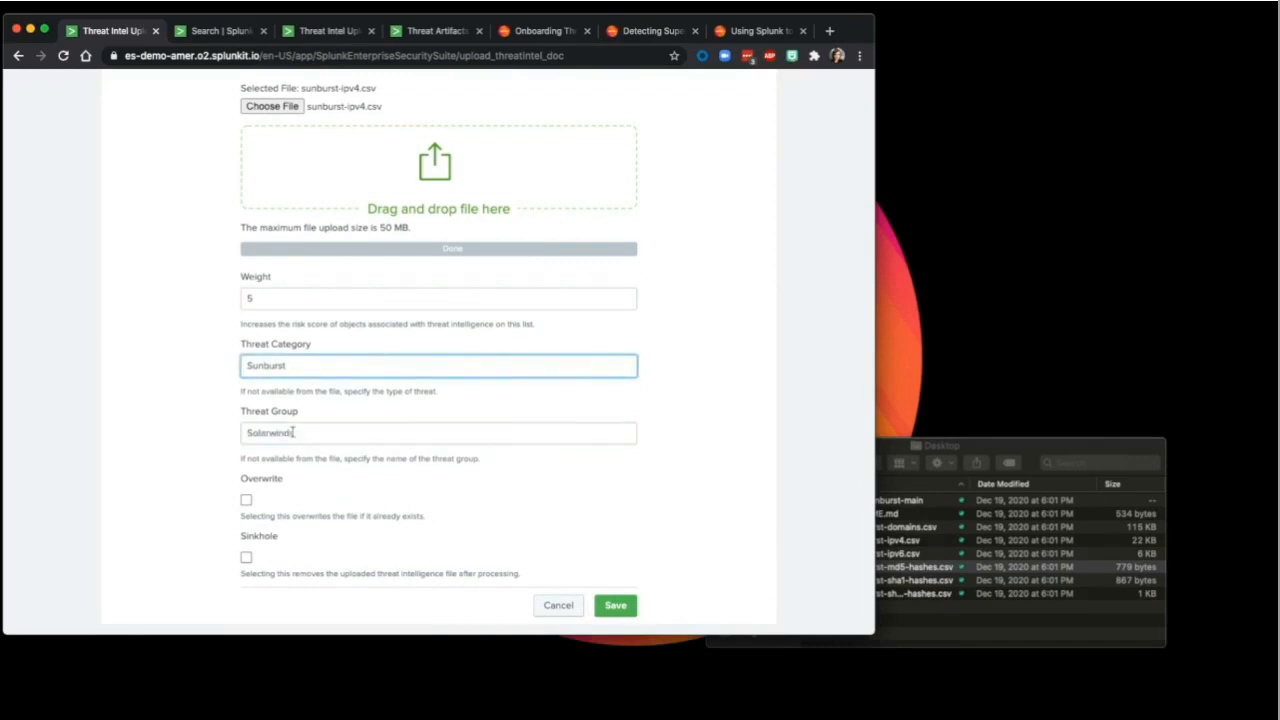
click(617, 608)
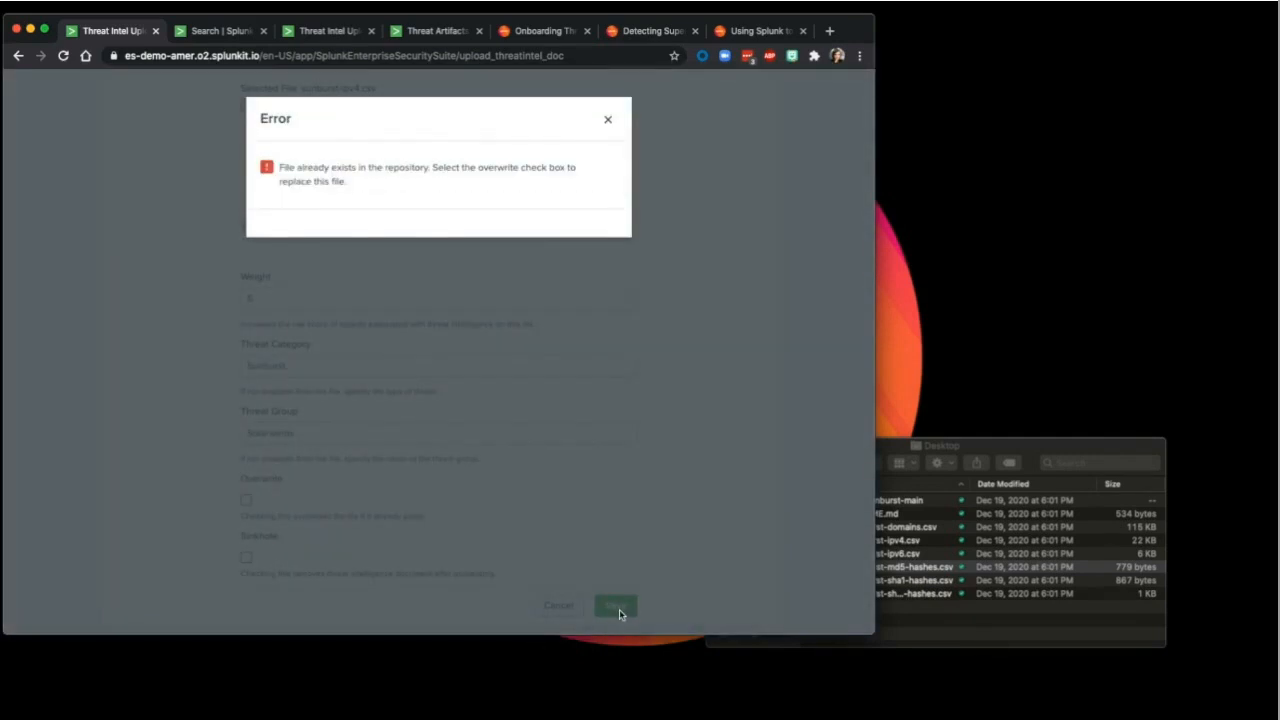
Step: Dismiss the upload error and attach sunburst-domains.csv to the form
click(608, 121)
scroll(457, 130, up, 4)
click(277, 289)
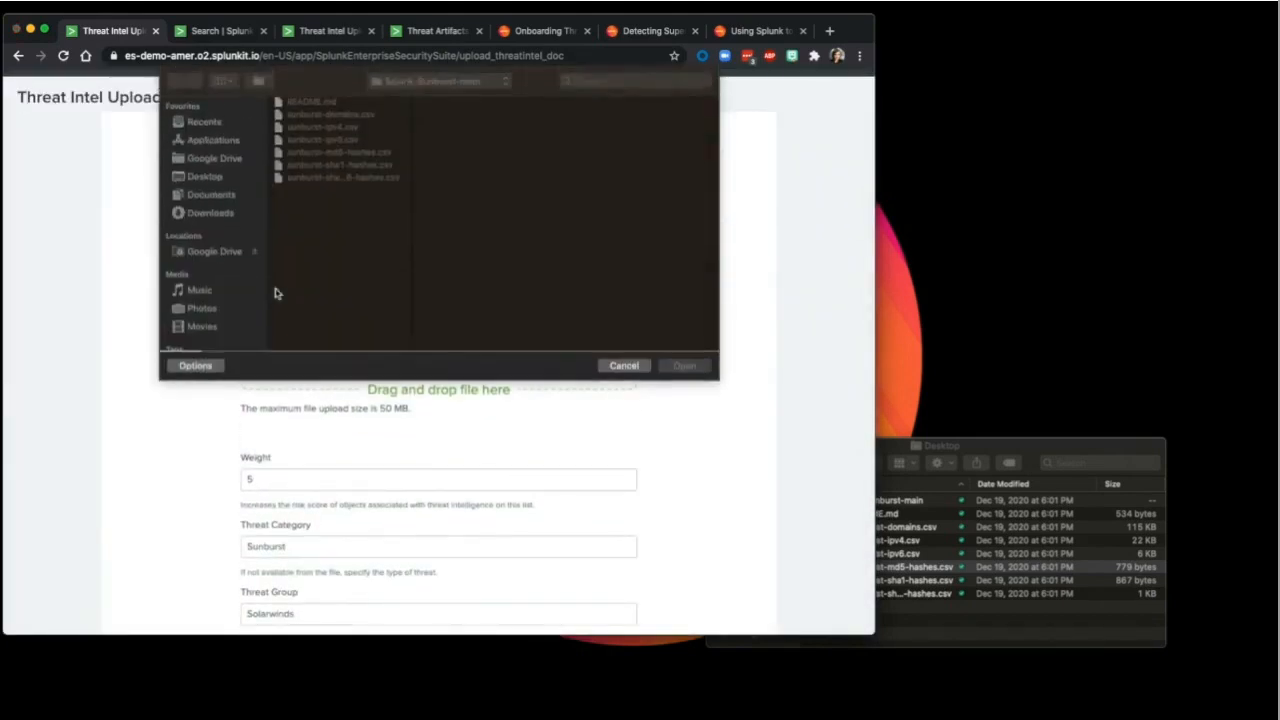
click(338, 113)
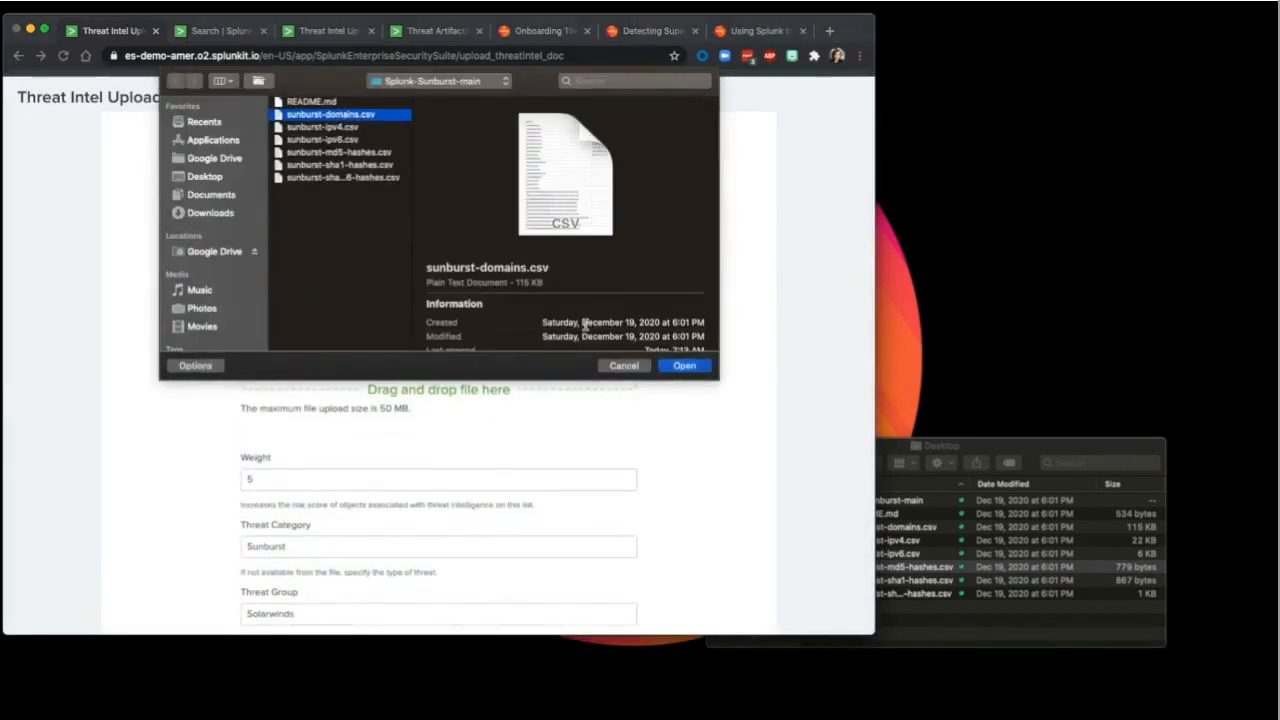
click(702, 366)
Step: Save the domains upload with the Sunburst/Solarwinds settings and close the Success message
scroll(420, 470, down, 5)
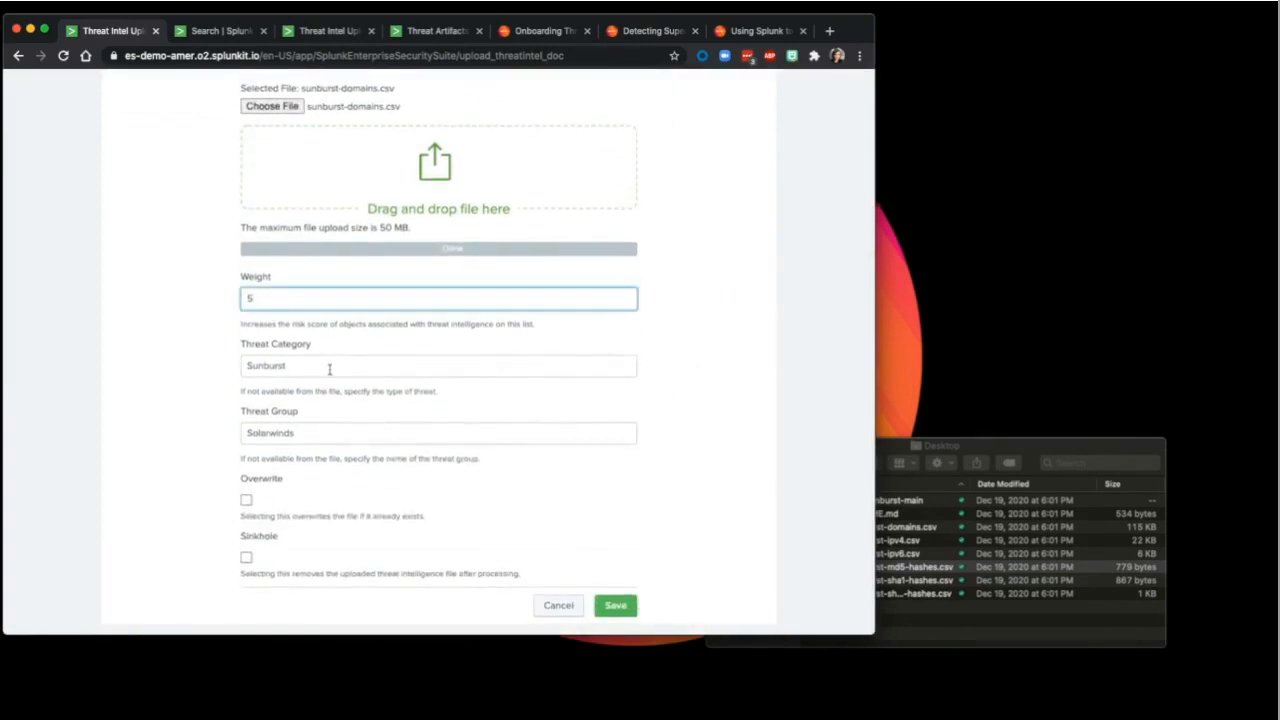
click(348, 434)
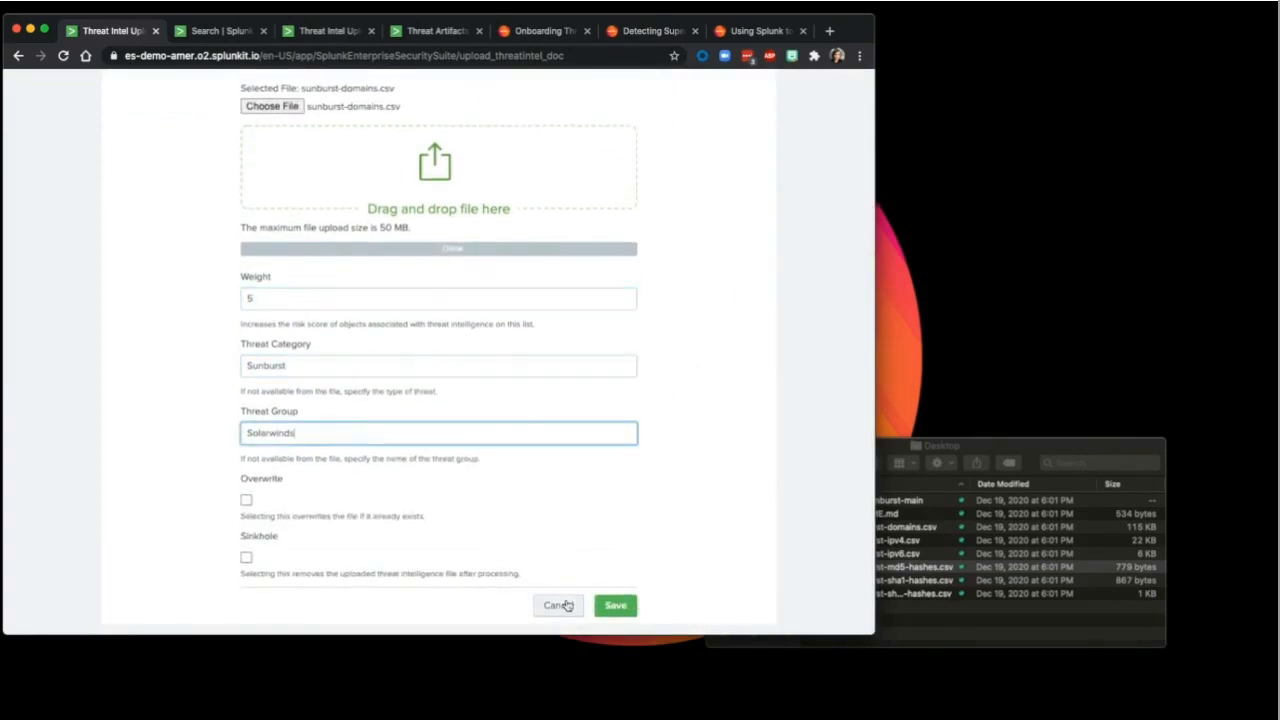
click(626, 612)
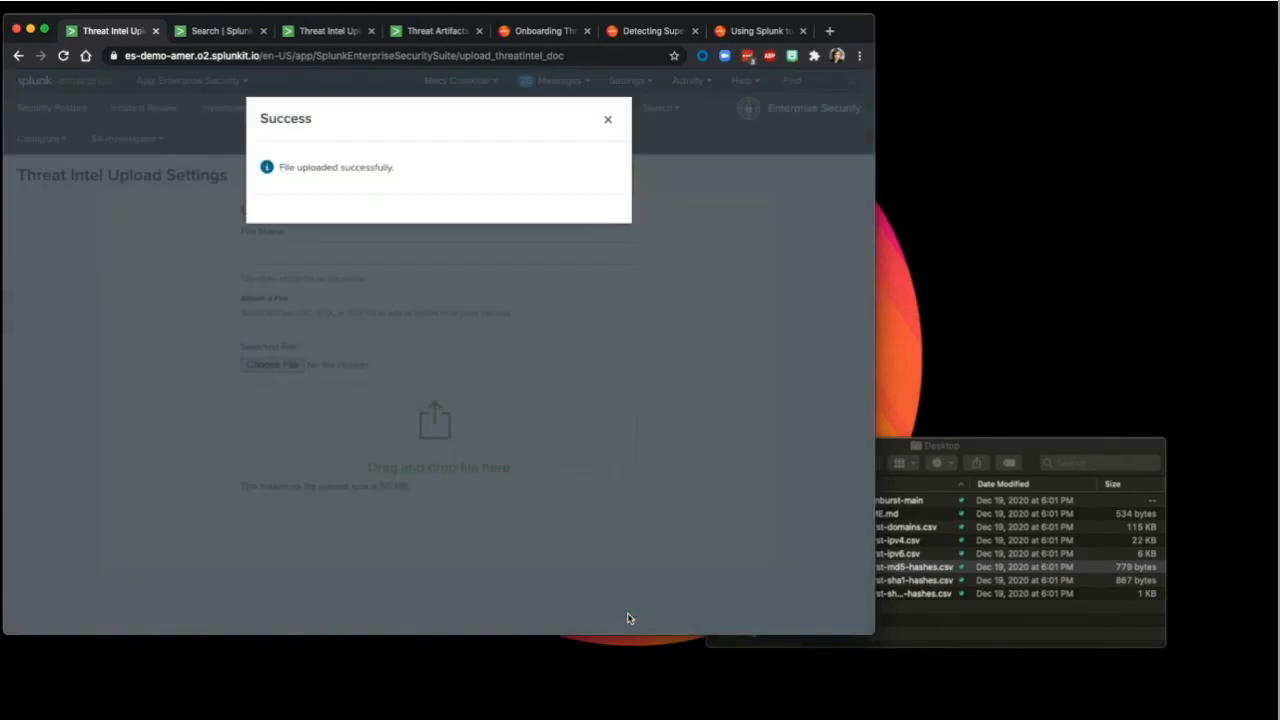
click(606, 119)
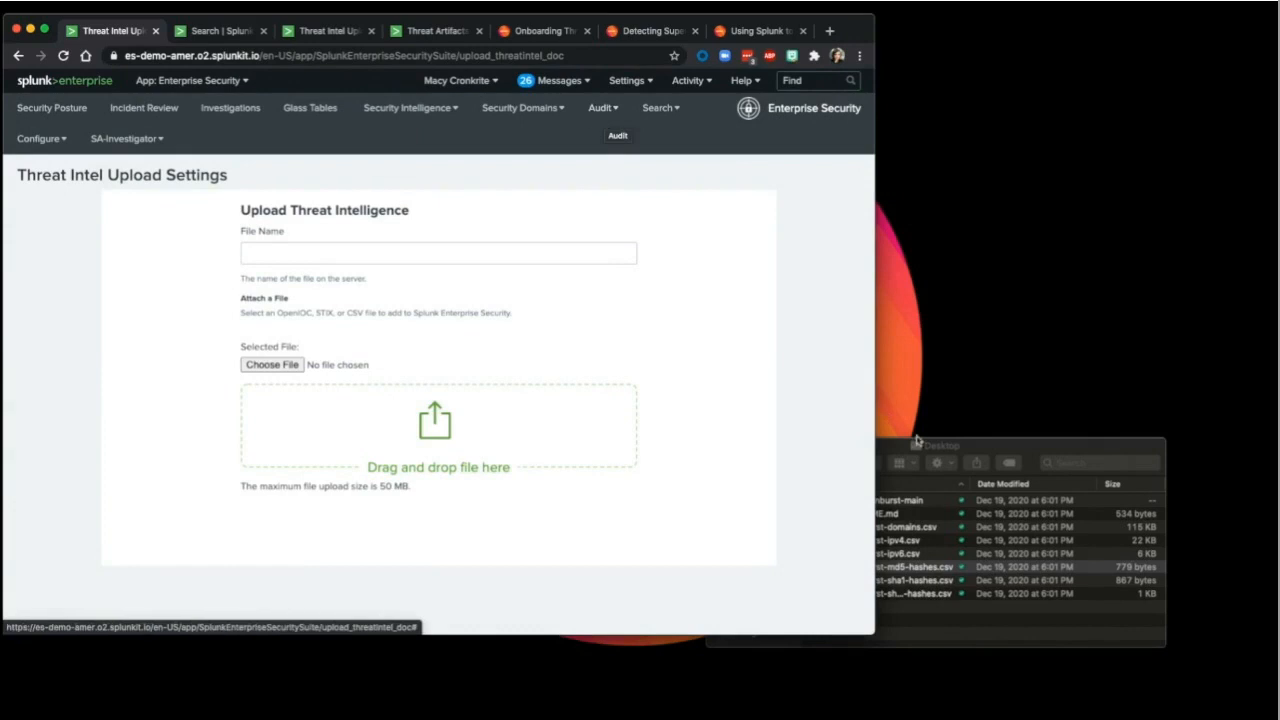
Step: Preview sunburst-domains.csv over the upload form, mark its first domain, and close it
click(981, 452)
double_click(900, 527)
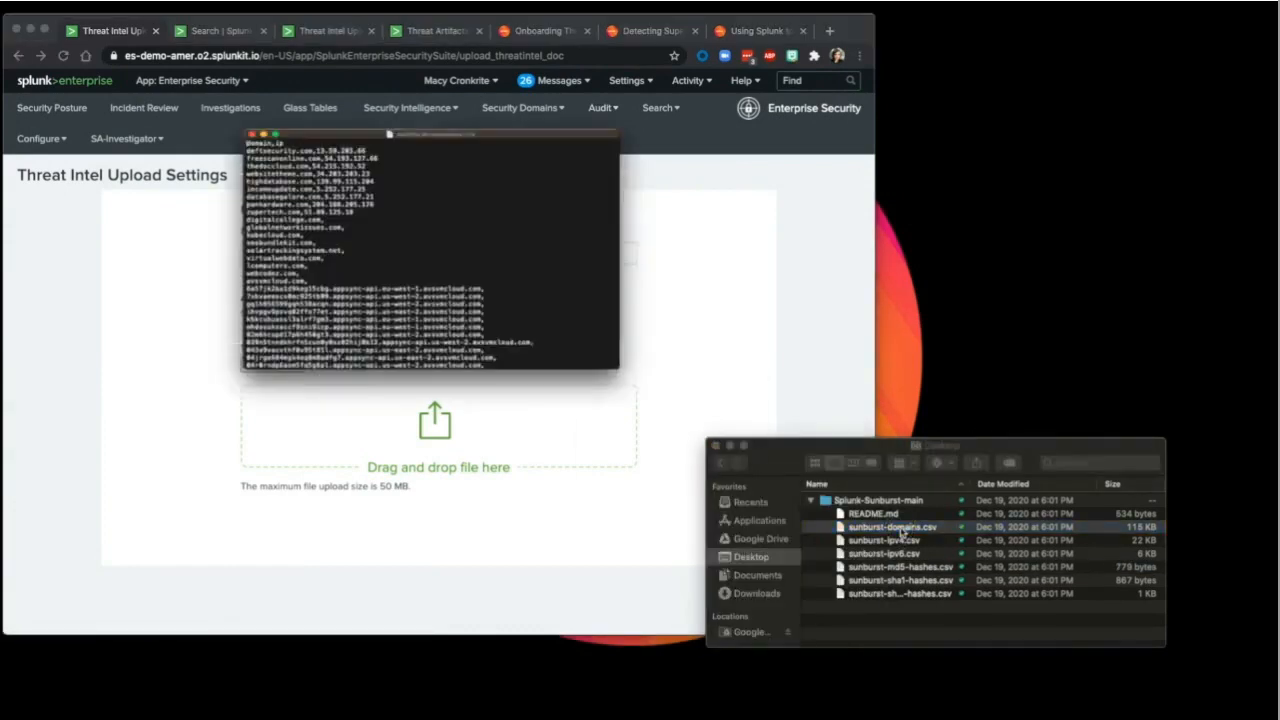
drag(481, 57, 617, 231)
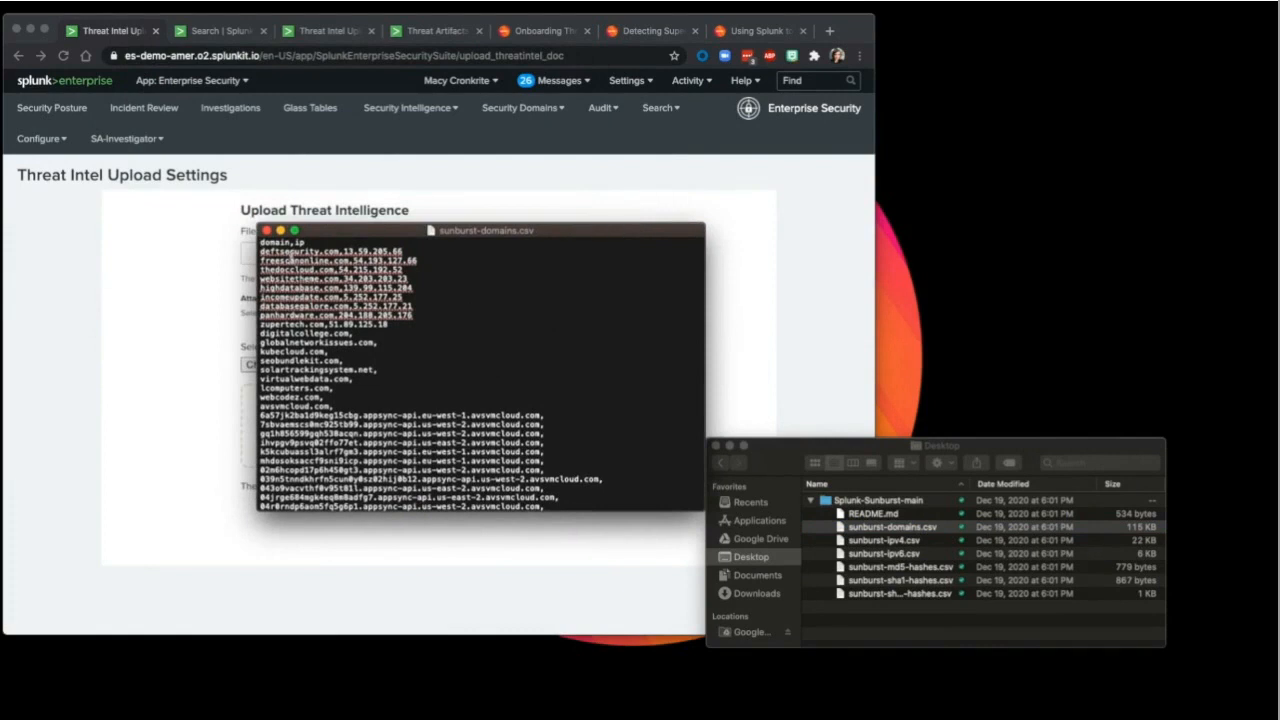
double_click(289, 251)
click(266, 232)
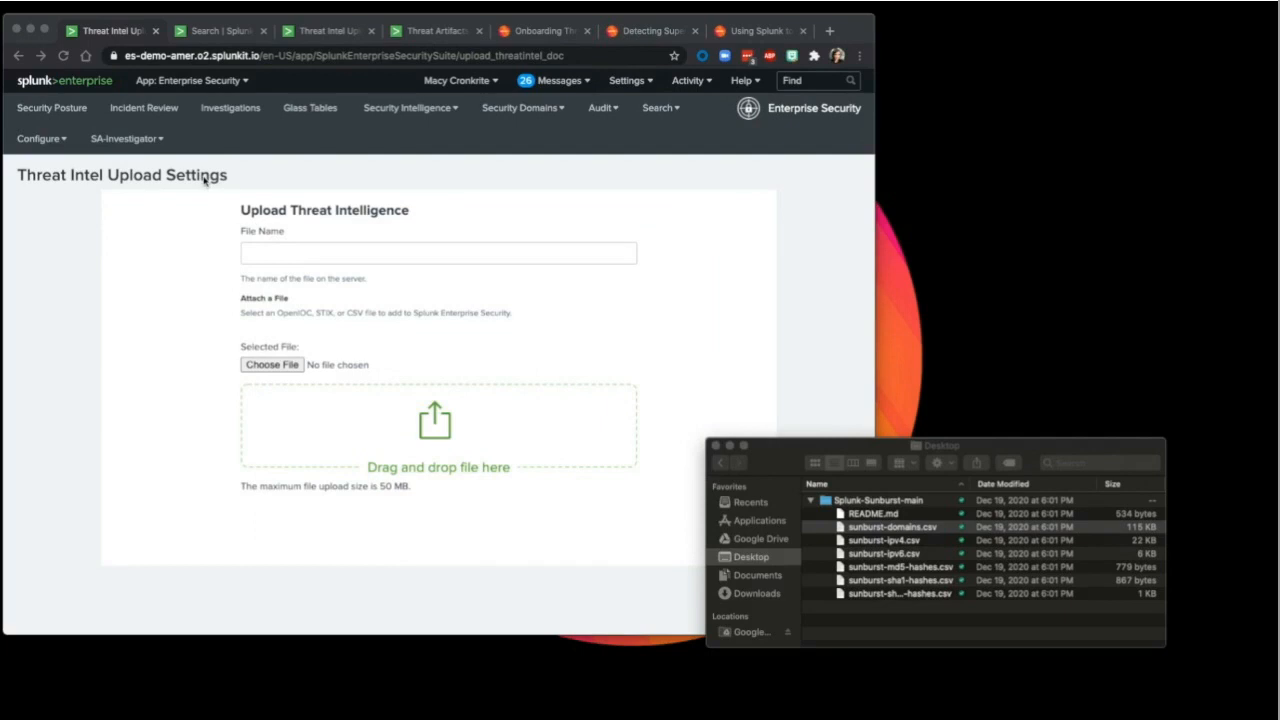
Step: Back in Splunk, browse the Security Intelligence > Threat Intelligence menu
click(44, 143)
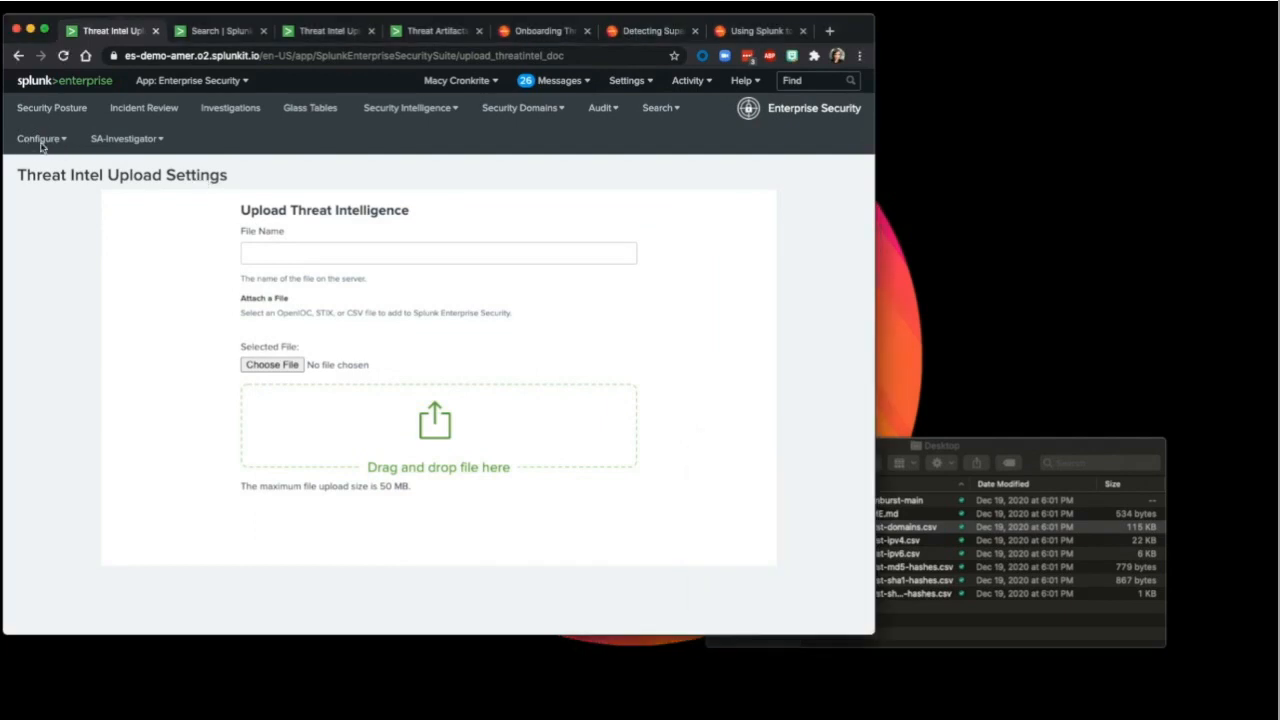
click(407, 108)
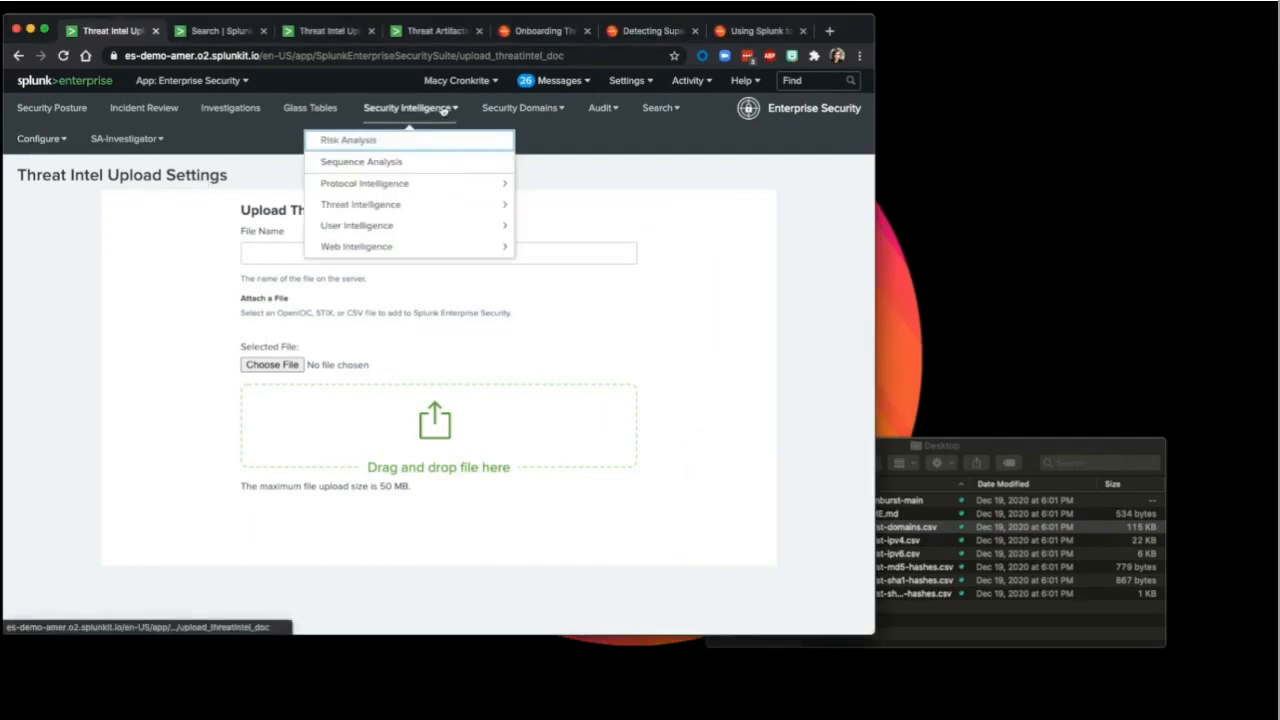
click(464, 204)
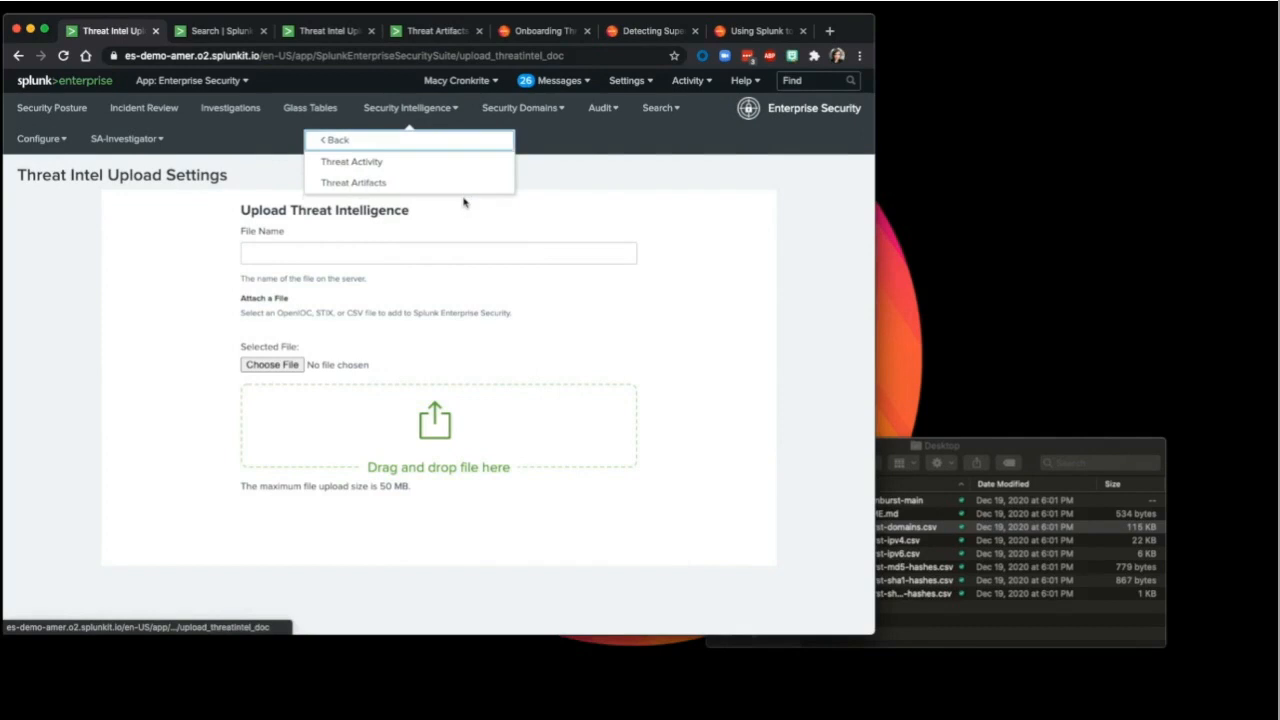
click(430, 149)
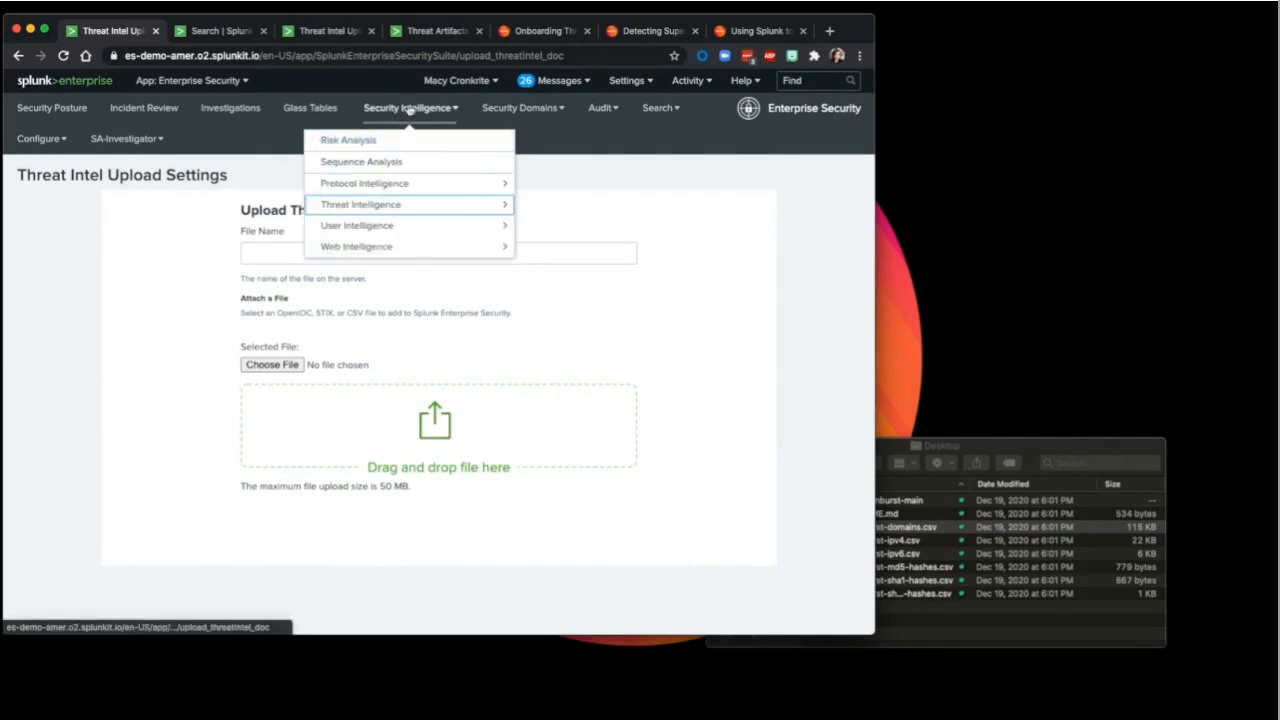
Step: Open Threat Artifacts and scroll through the loaded intel sources and artifacts
click(436, 207)
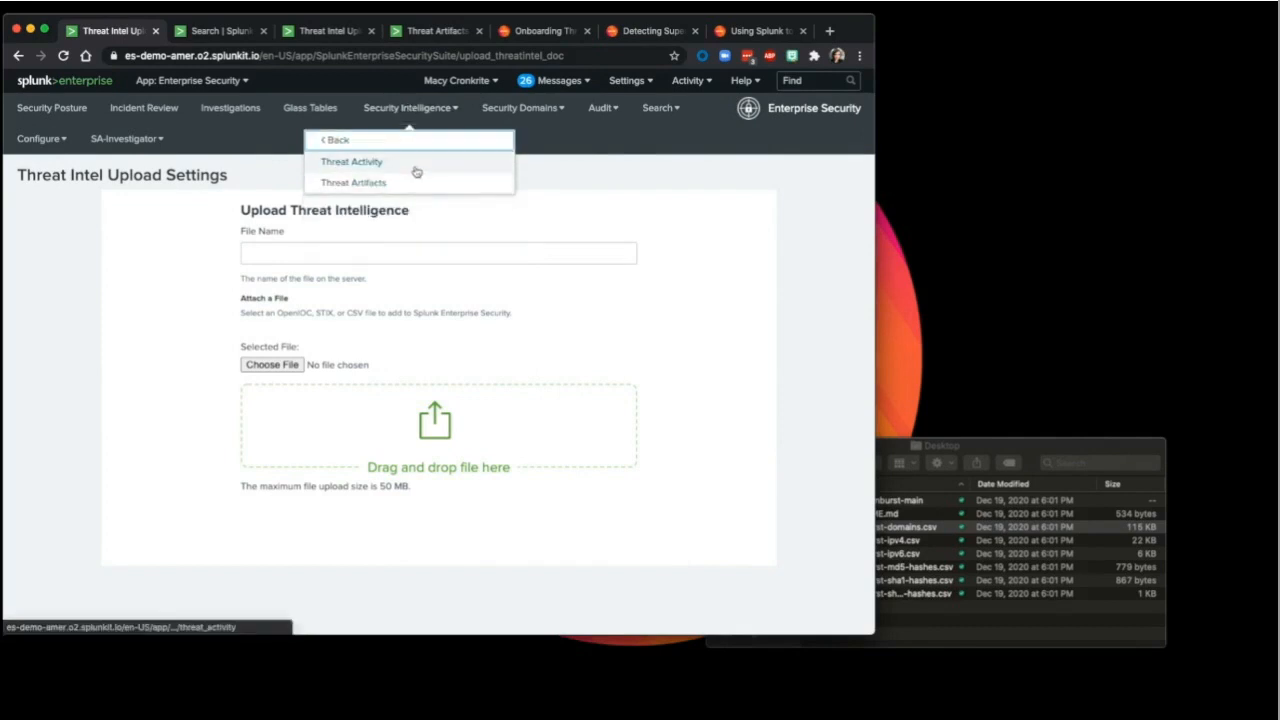
click(417, 184)
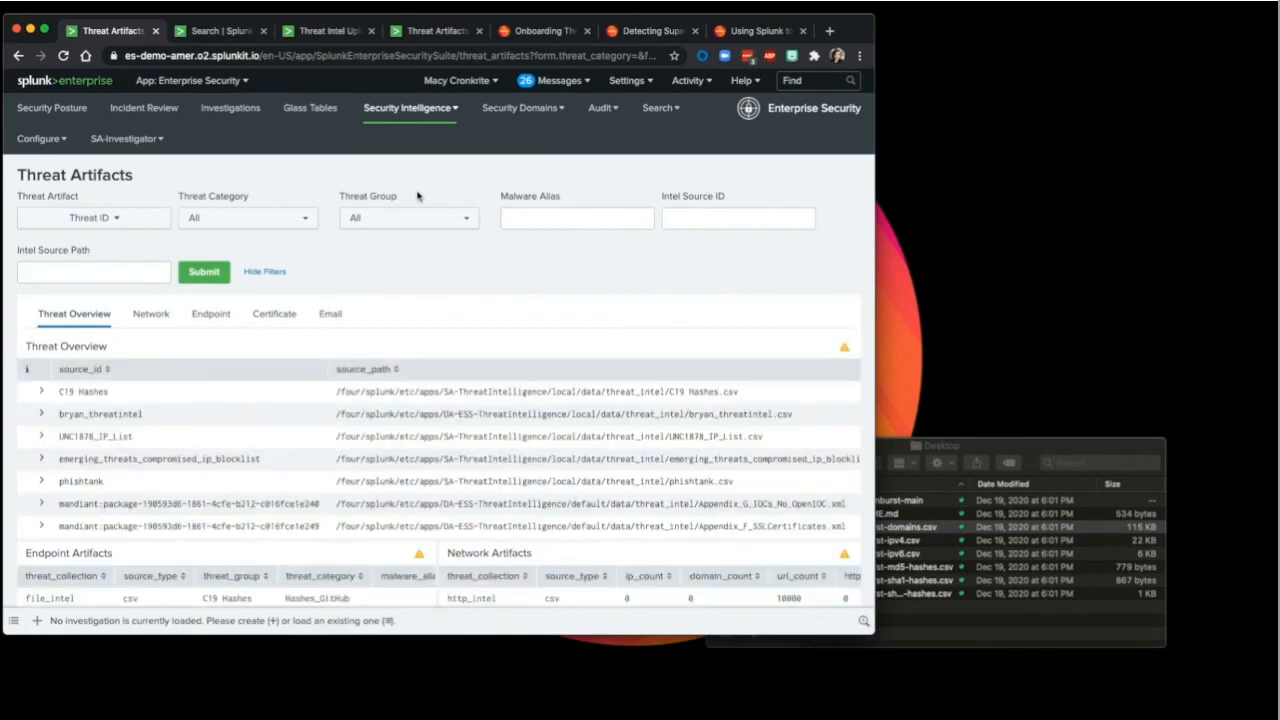
scroll(371, 367, down, 3)
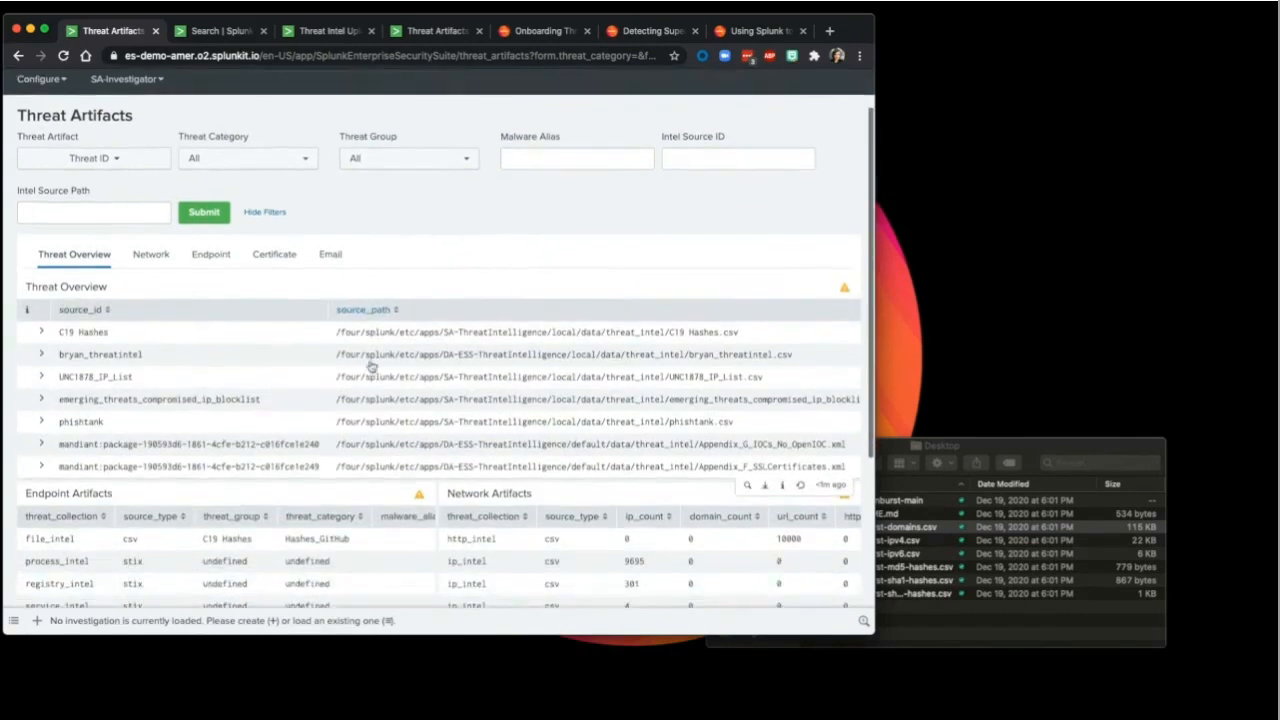
scroll(371, 367, down, 2)
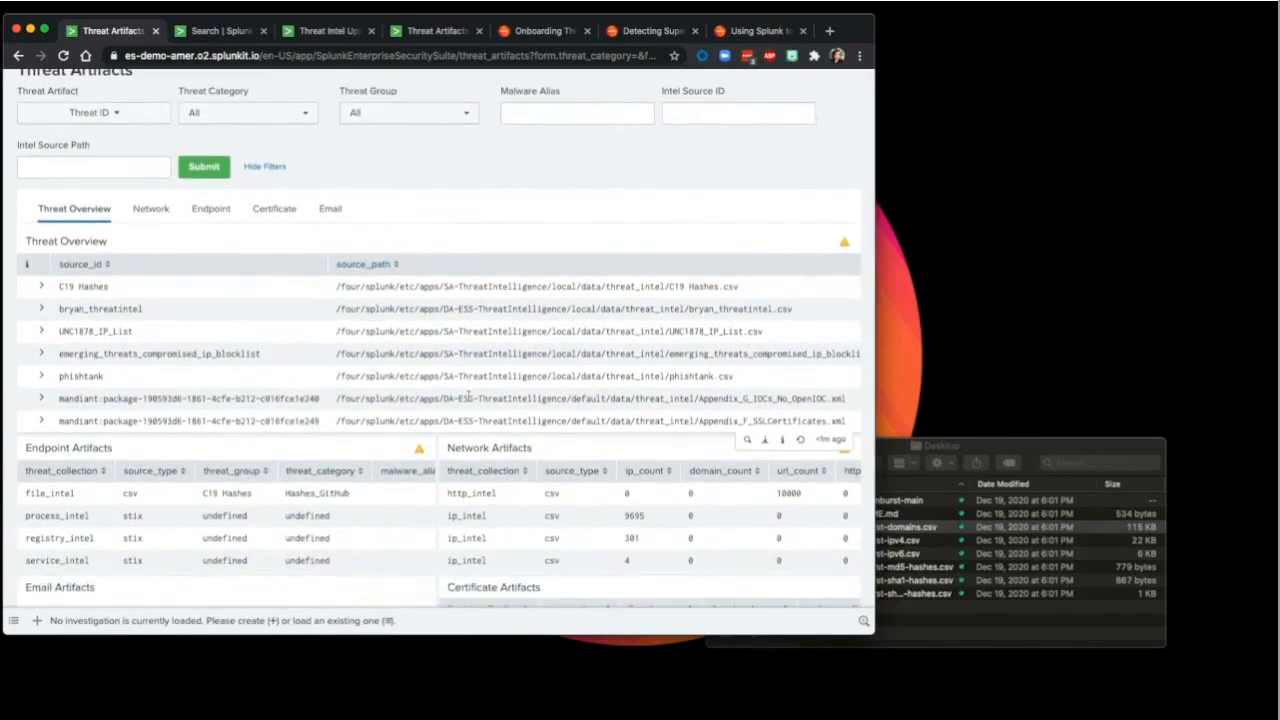
scroll(468, 395, down, 3)
scroll(468, 395, down, 5)
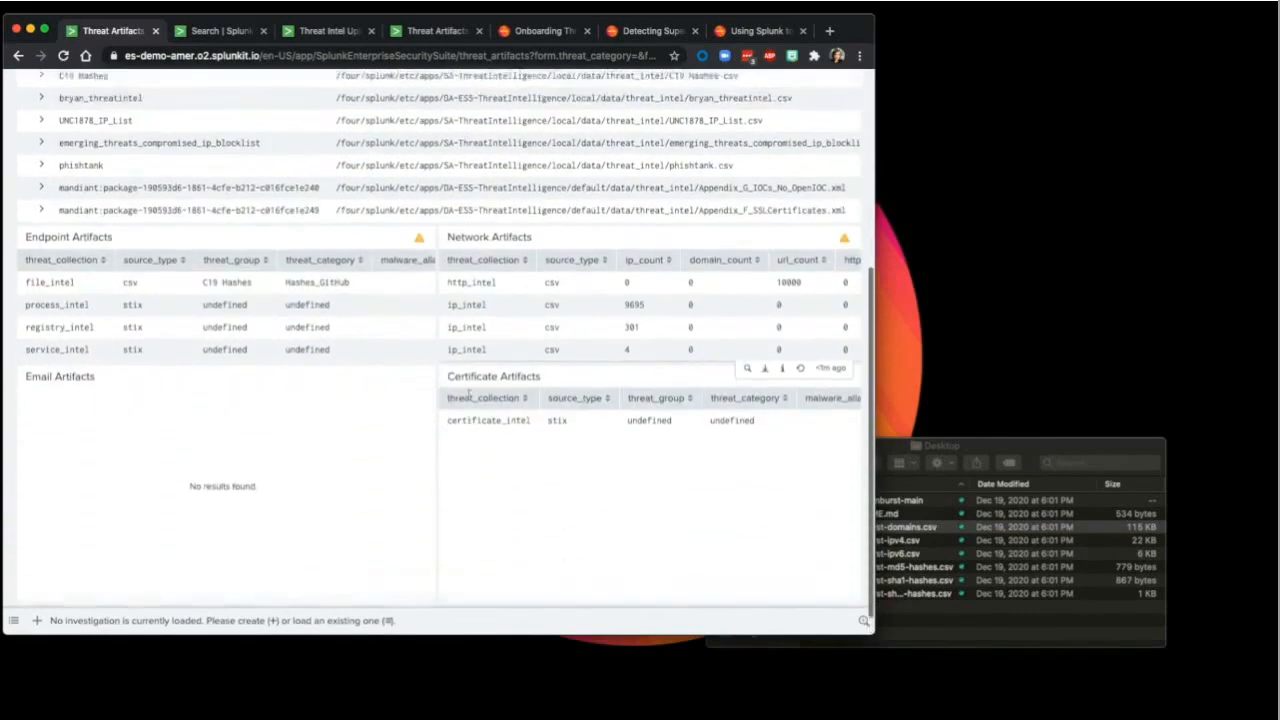
scroll(468, 396, up, 6)
scroll(468, 395, up, 3)
Step: Filter Threat Artifacts to threat group Solarwinds and category Sunburst, and submit
click(350, 220)
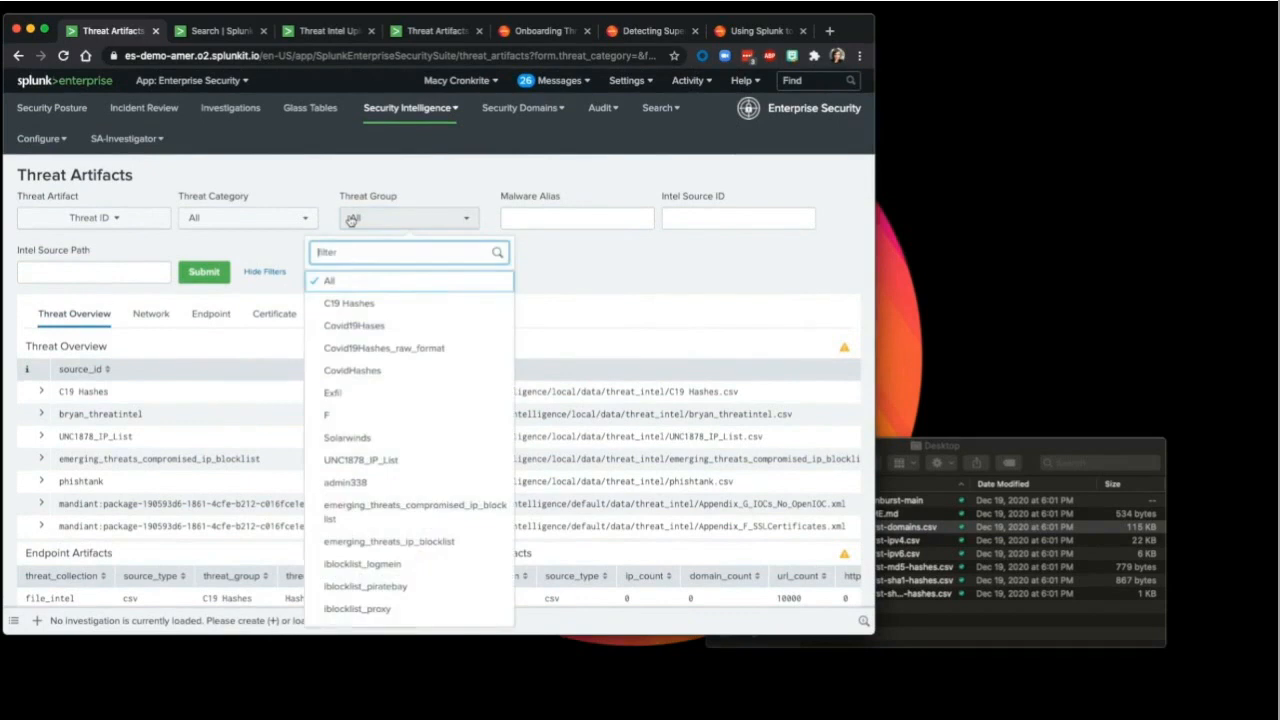
scroll(366, 395, down, 1)
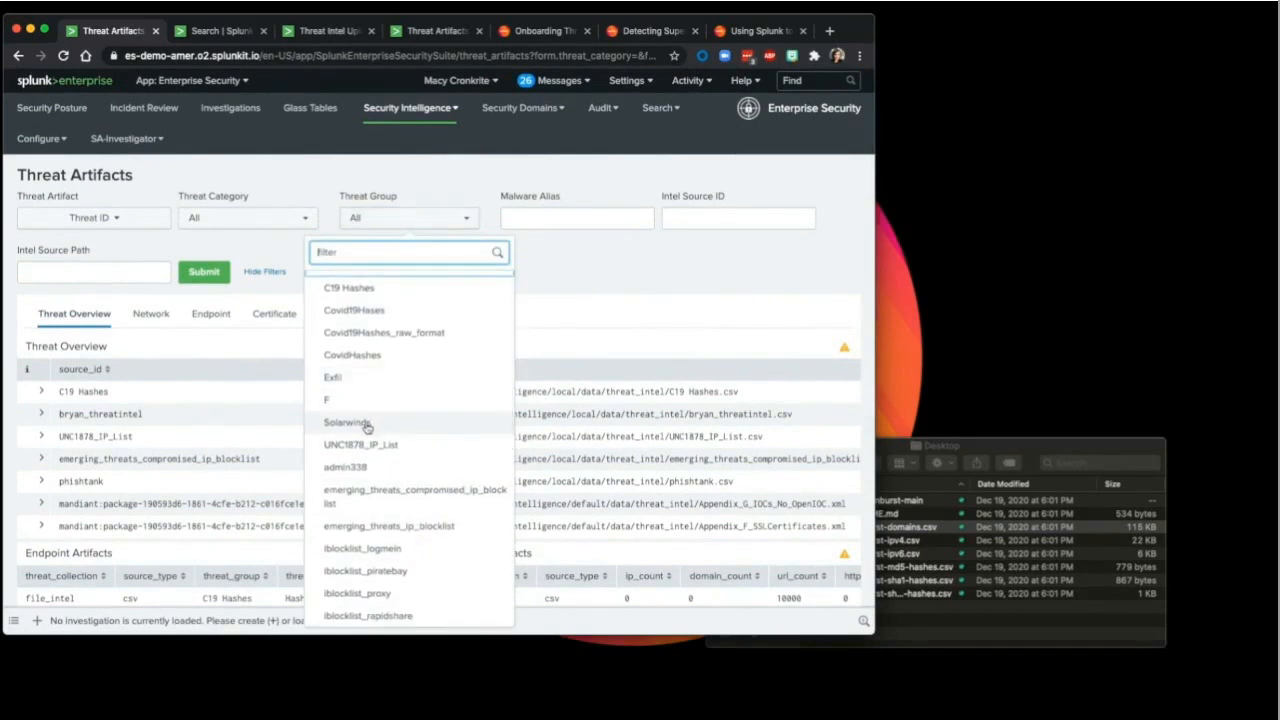
click(366, 423)
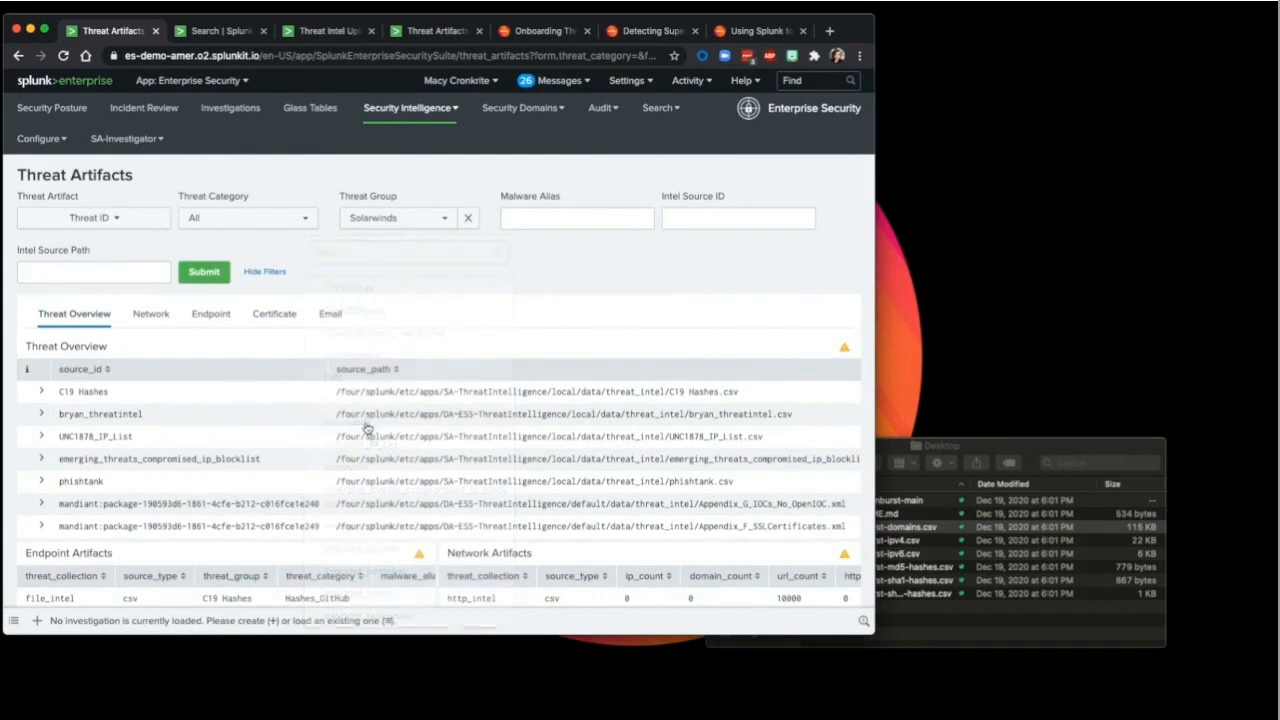
click(241, 219)
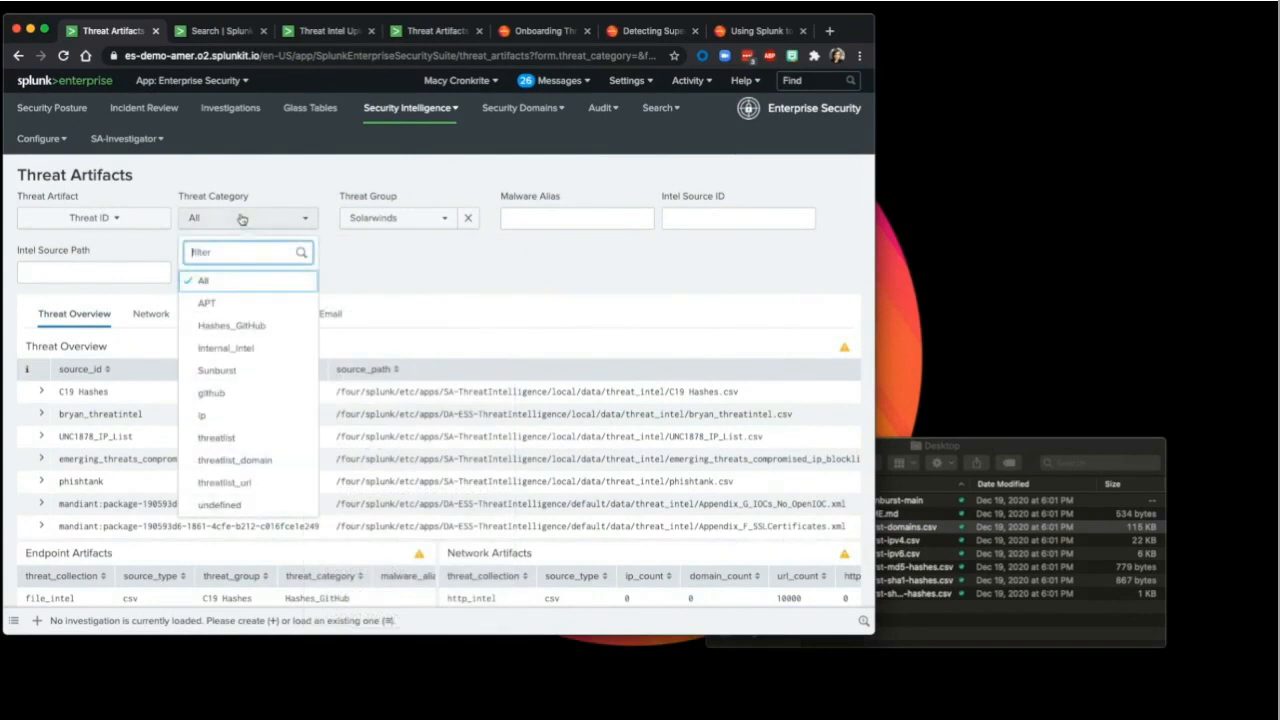
click(256, 380)
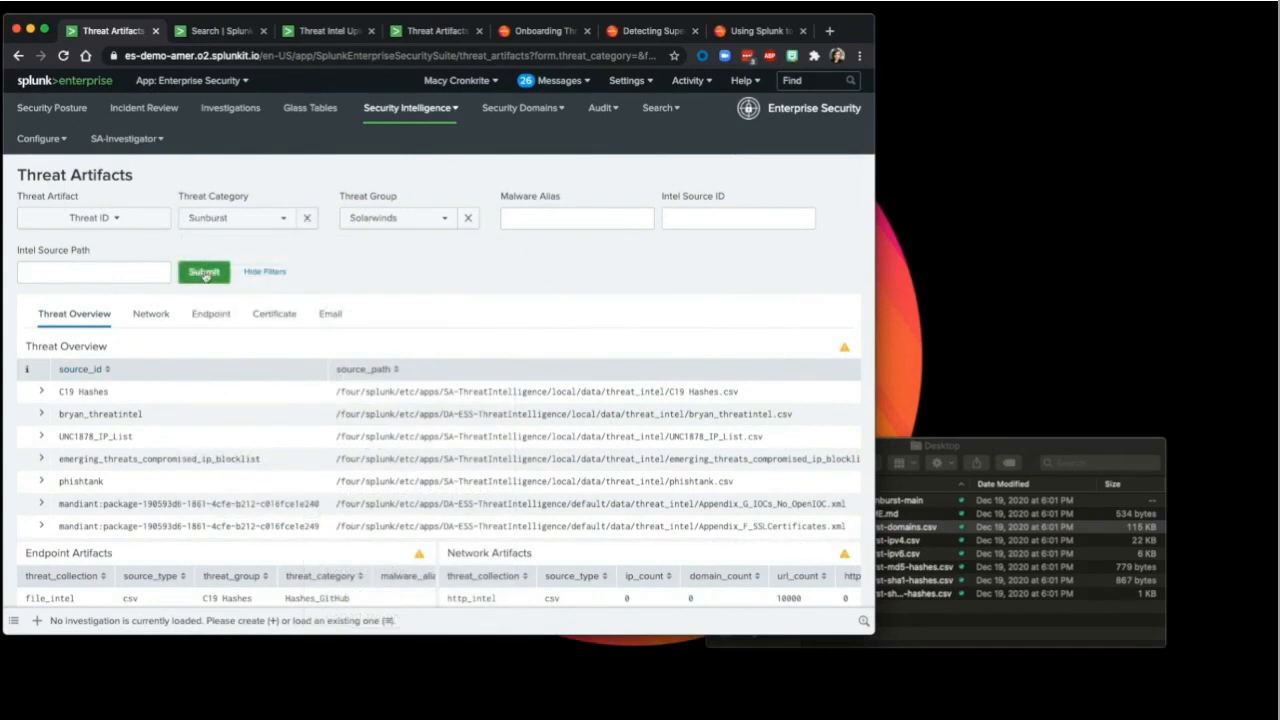
click(205, 276)
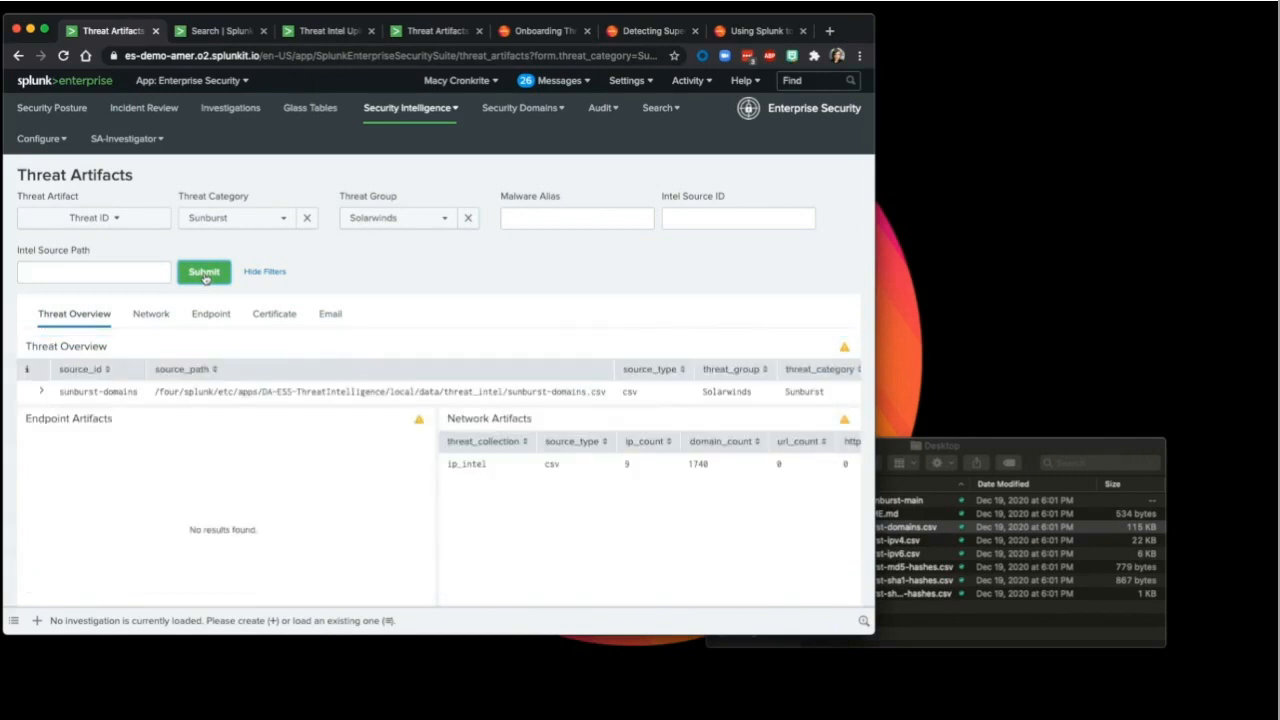
Step: Highlight the sunburst-domains file name in the result's source path, then bring up the file browser
drag(508, 391, 597, 391)
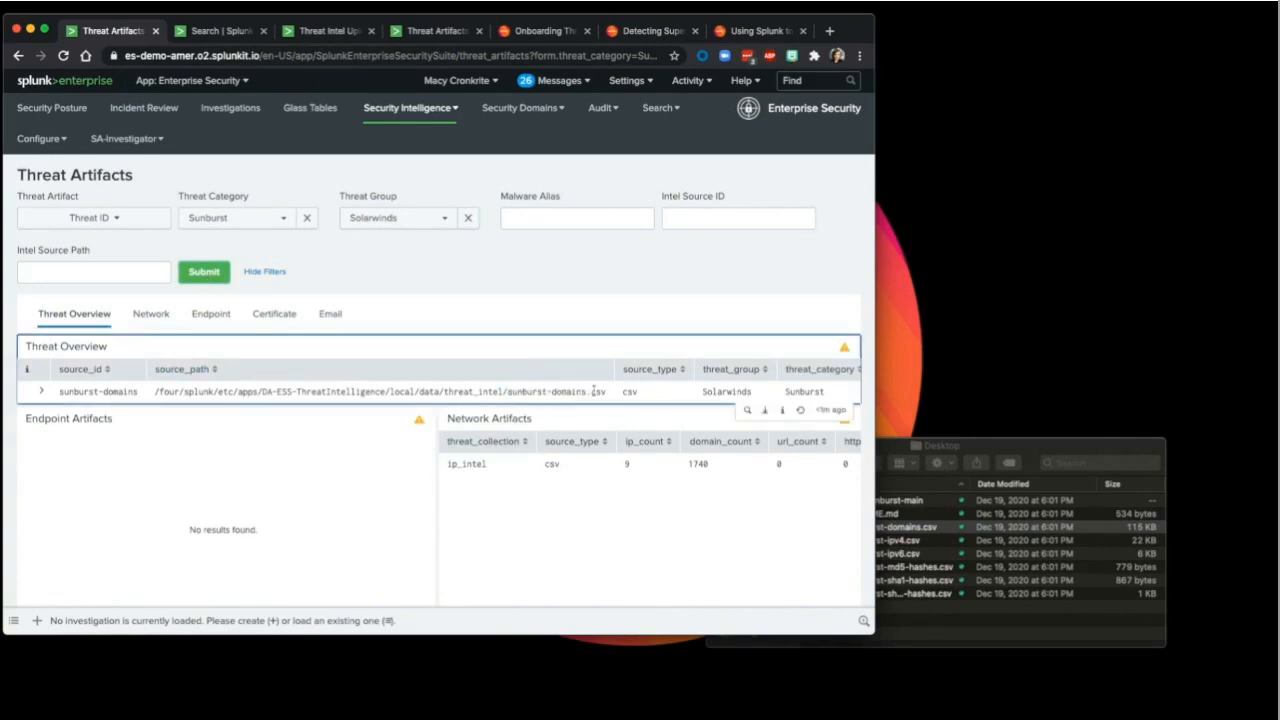
scroll(597, 391, down, 5)
scroll(594, 395, up, 5)
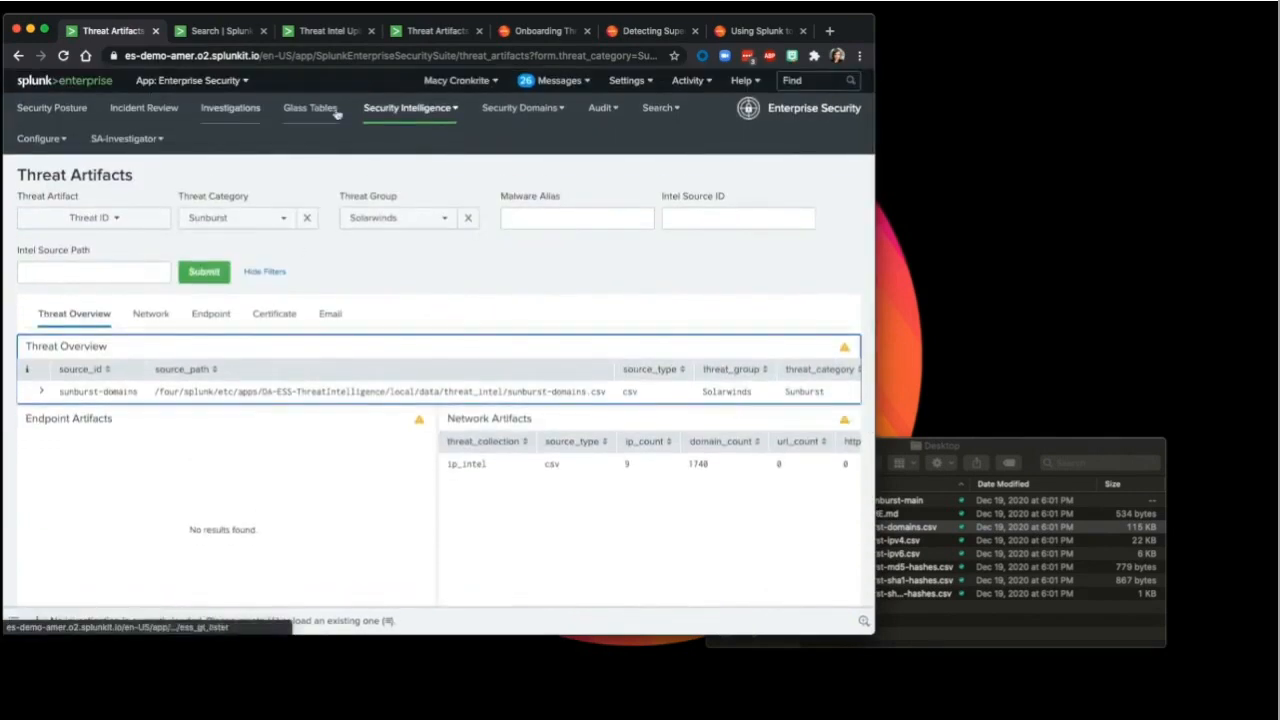
click(408, 107)
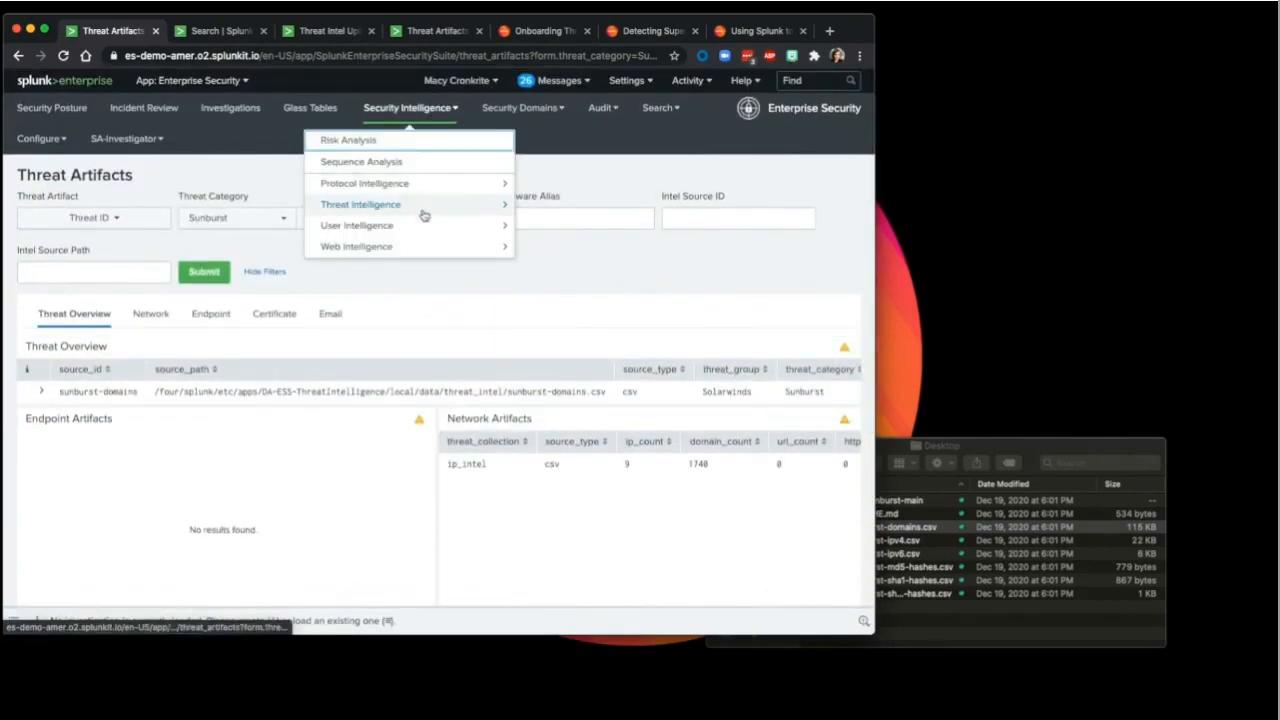
drag(551, 392, 606, 392)
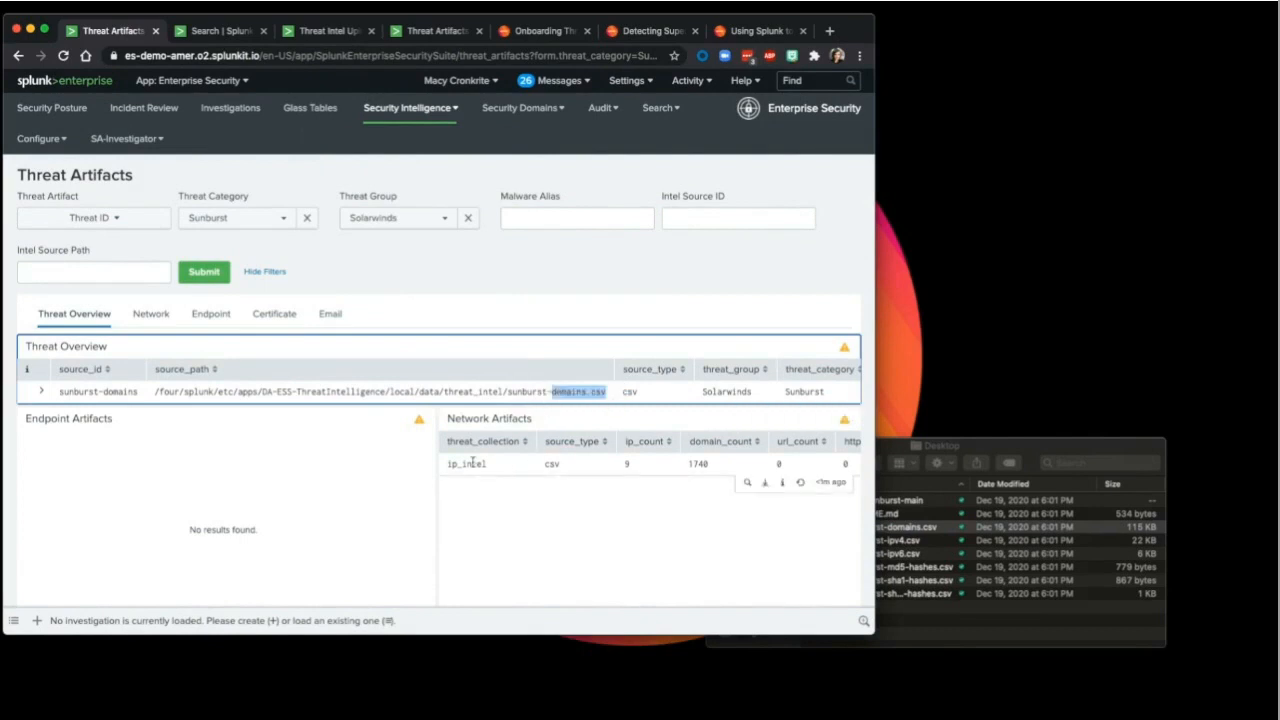
click(1047, 447)
double_click(895, 529)
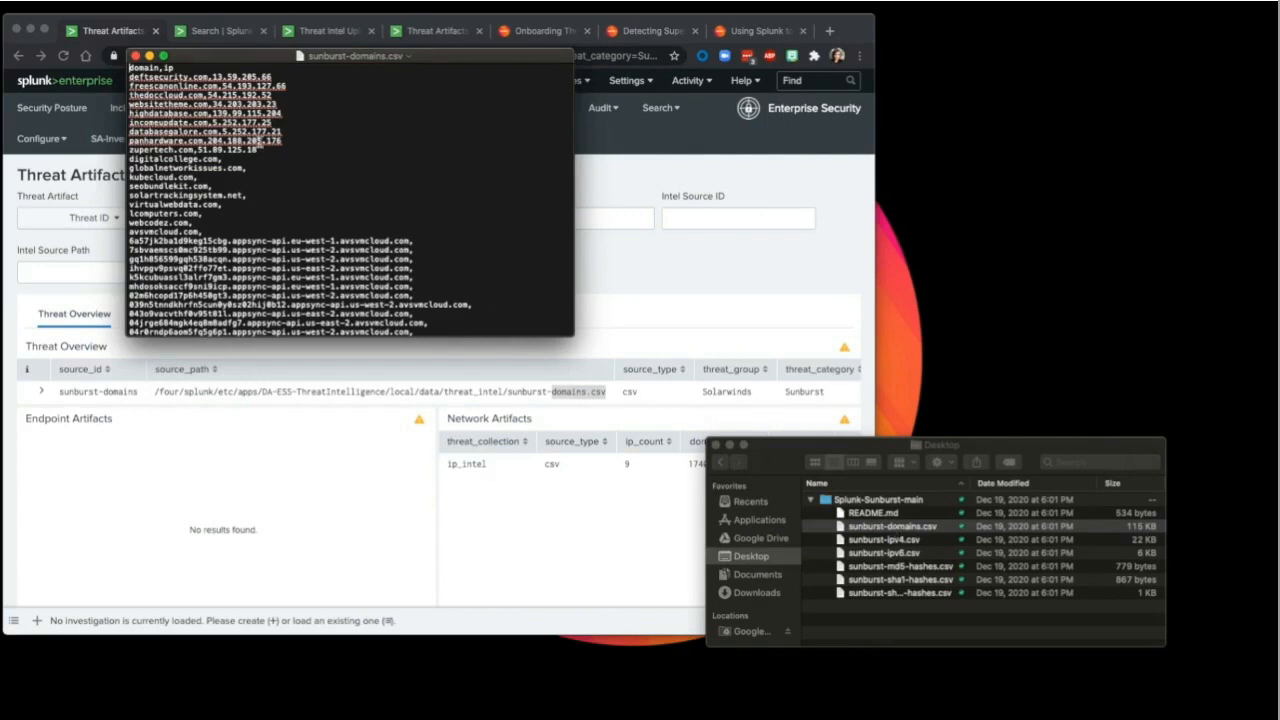
click(140, 55)
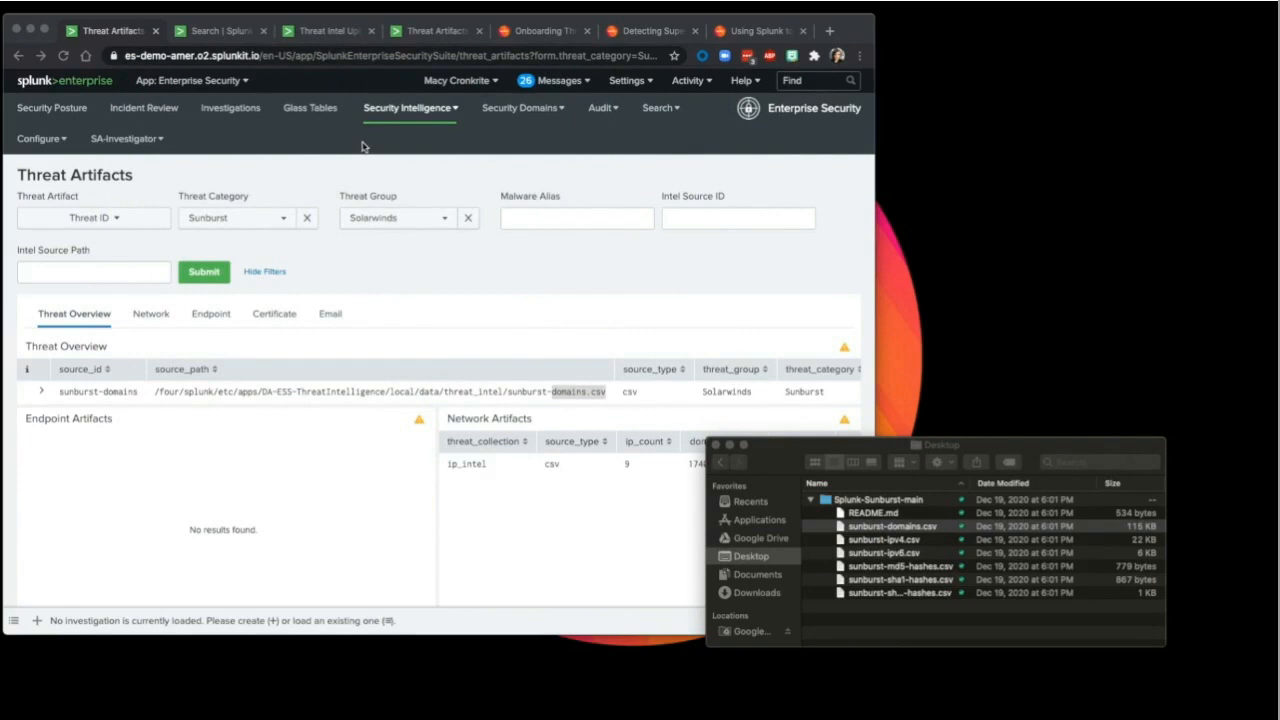
double_click(878, 527)
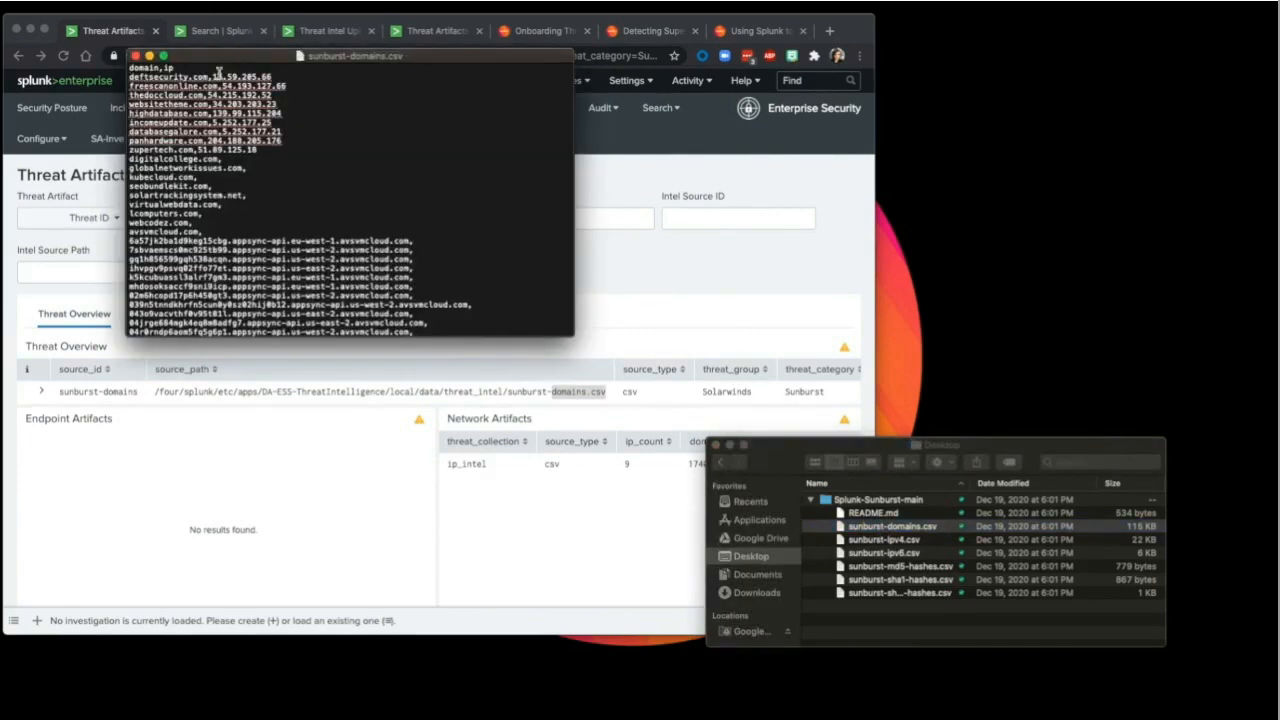
drag(210, 76, 272, 77)
click(135, 57)
Step: Open the Search page from the Search menu
click(66, 118)
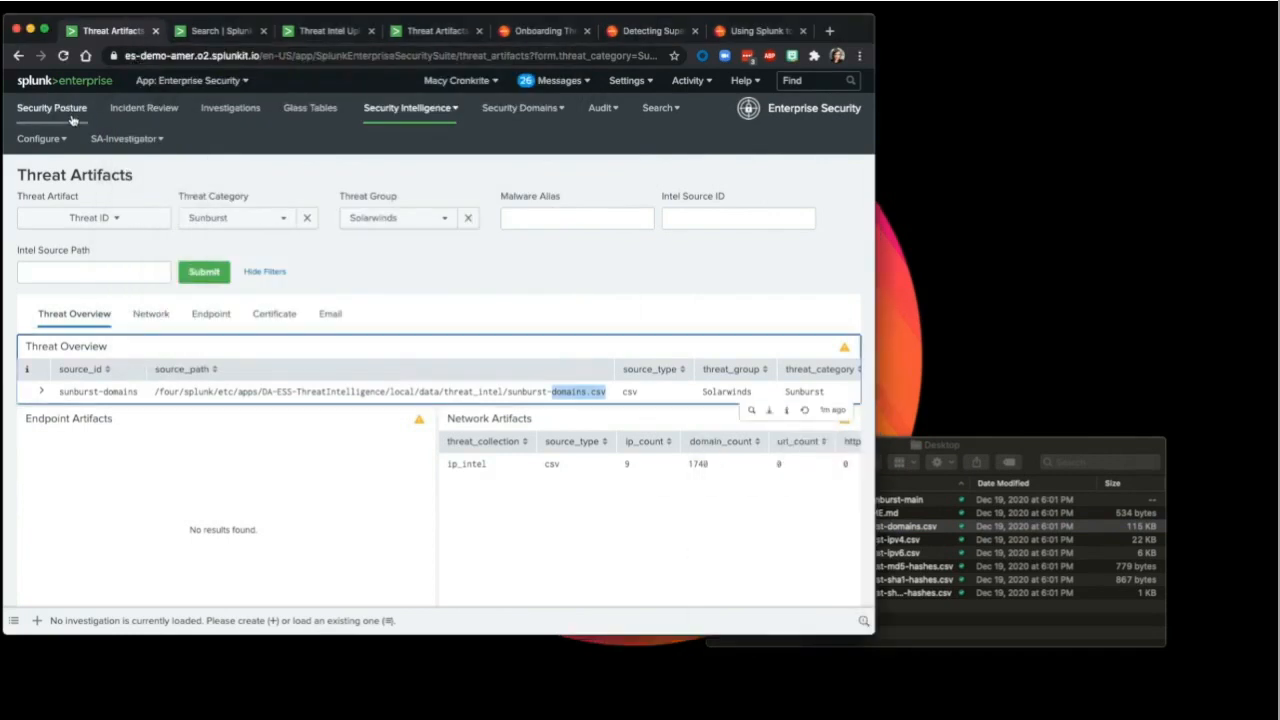
click(657, 107)
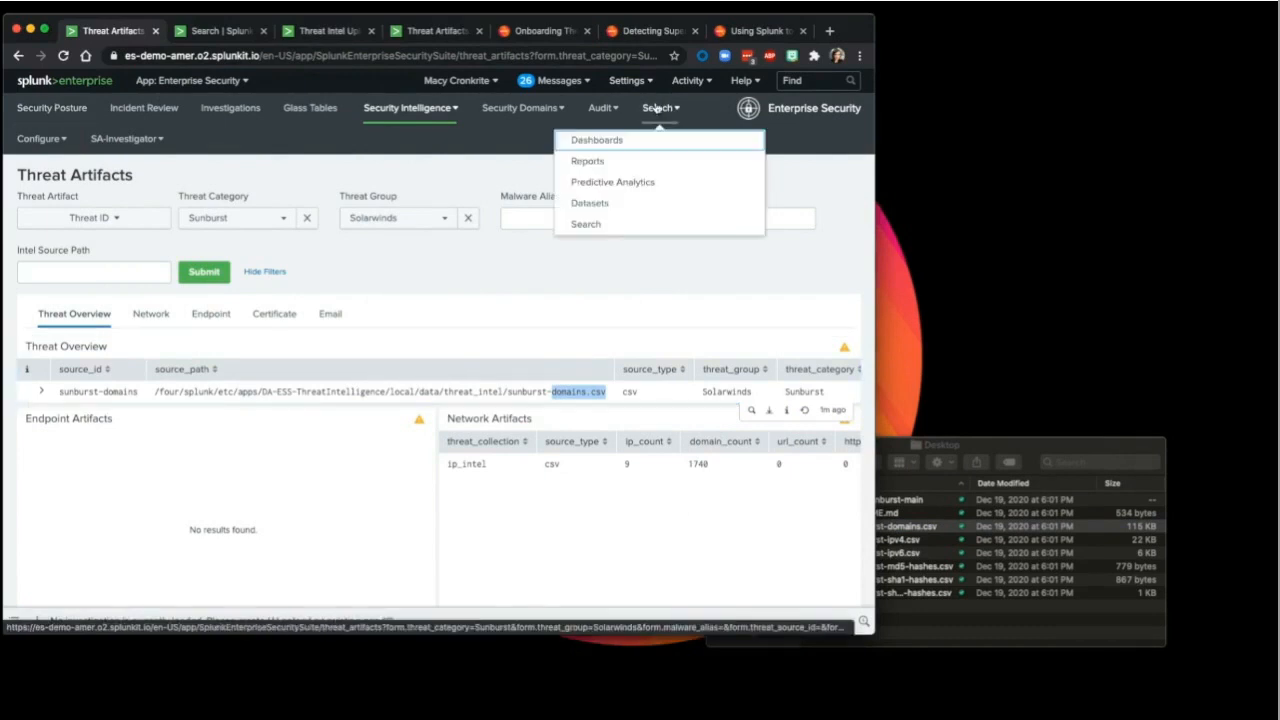
click(606, 236)
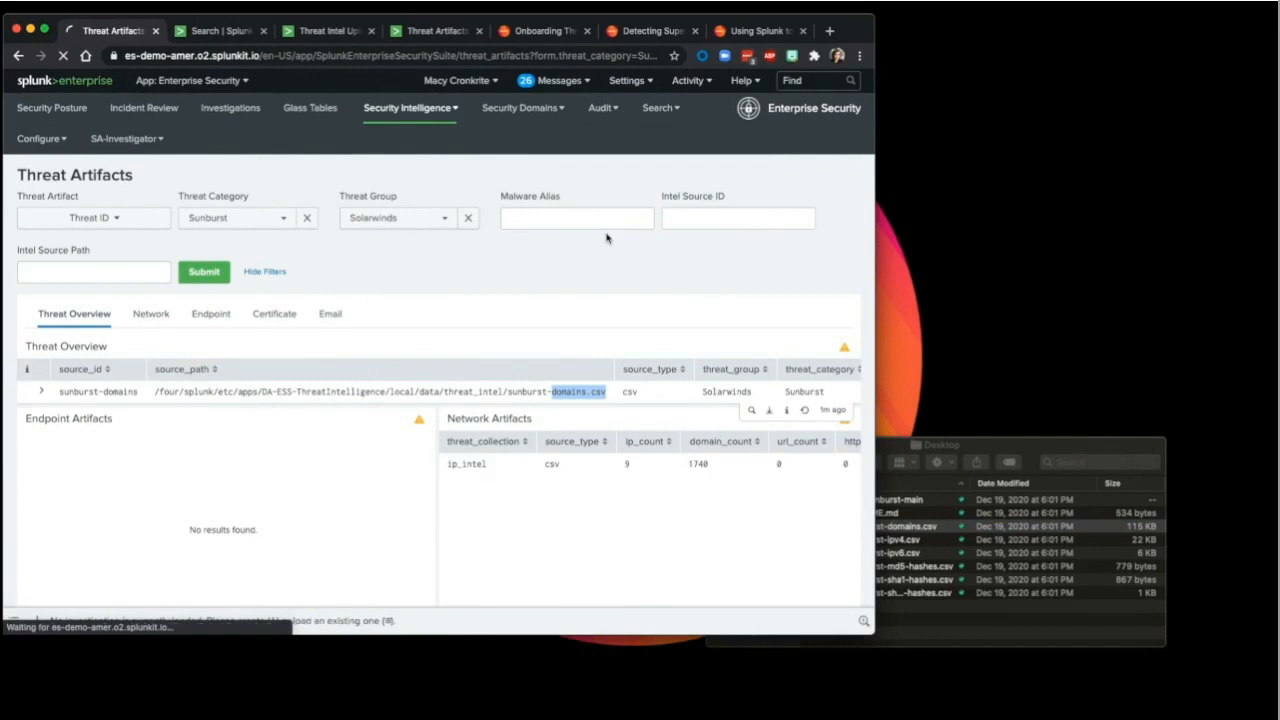
Step: Run the saved '| makeresults | eval dest_ip=51.89.125.18 | collect index=main' test query
click(426, 205)
text(| make)
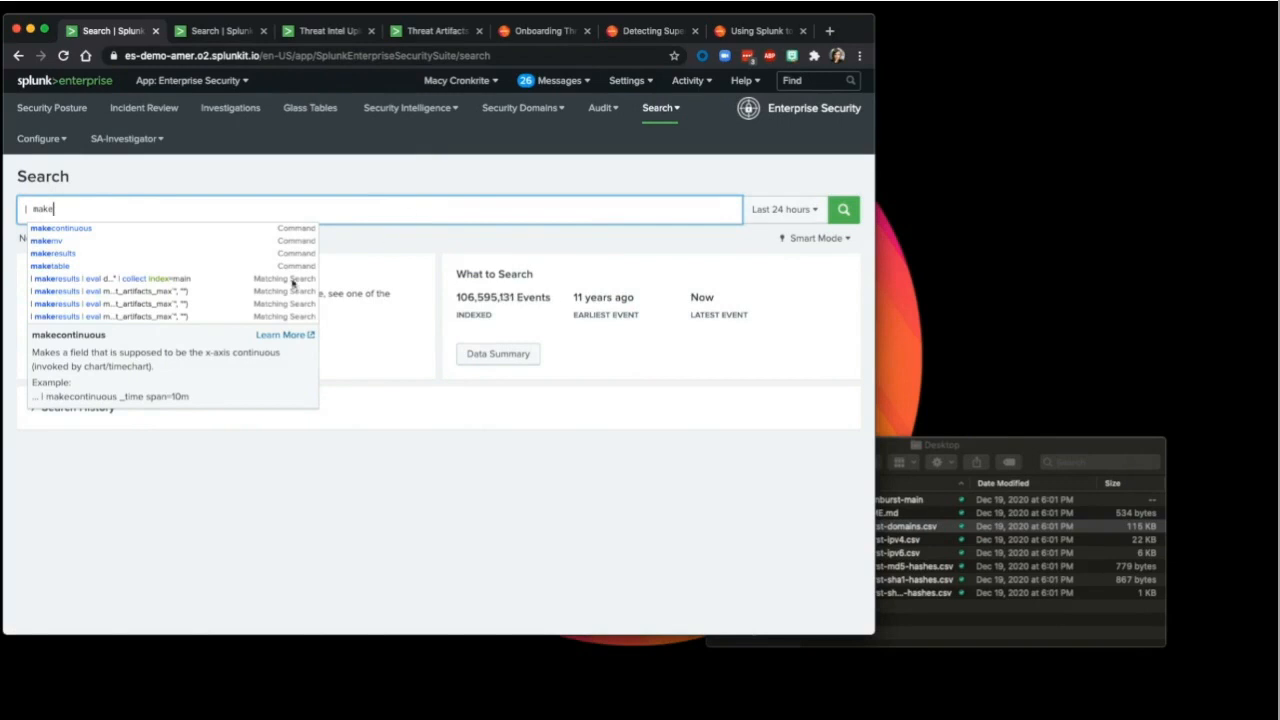
click(126, 281)
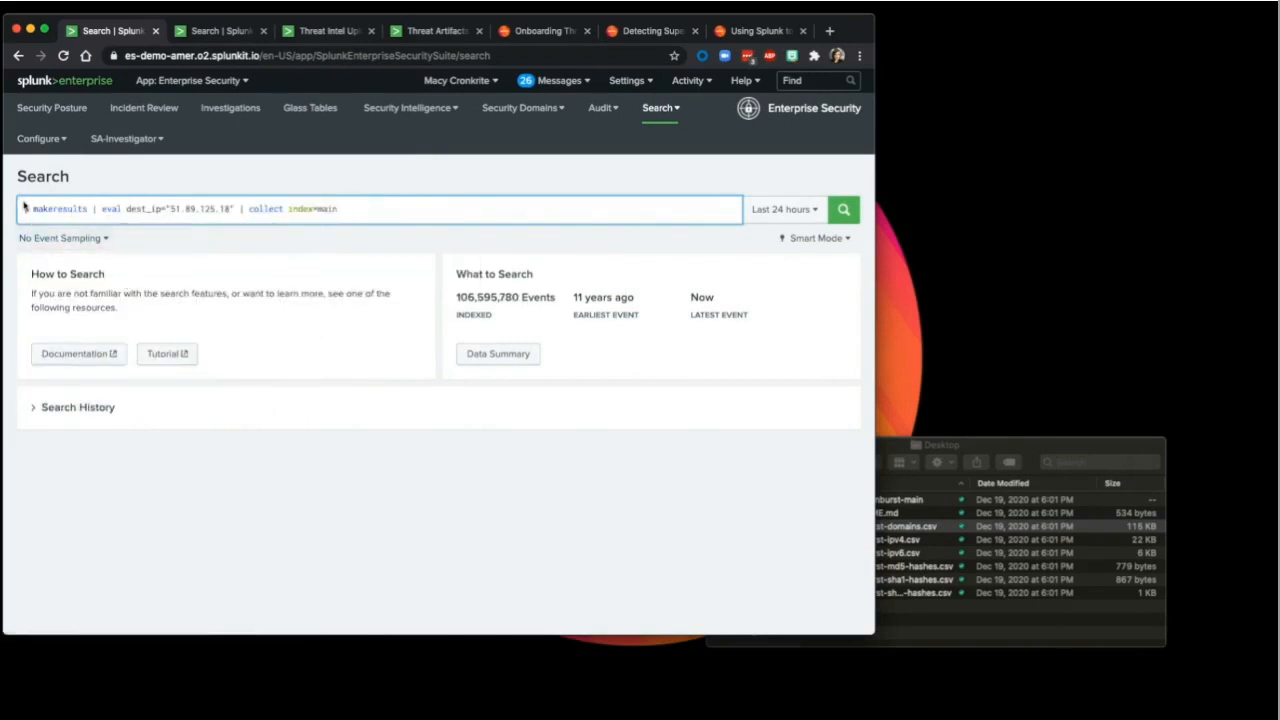
drag(24, 209, 239, 213)
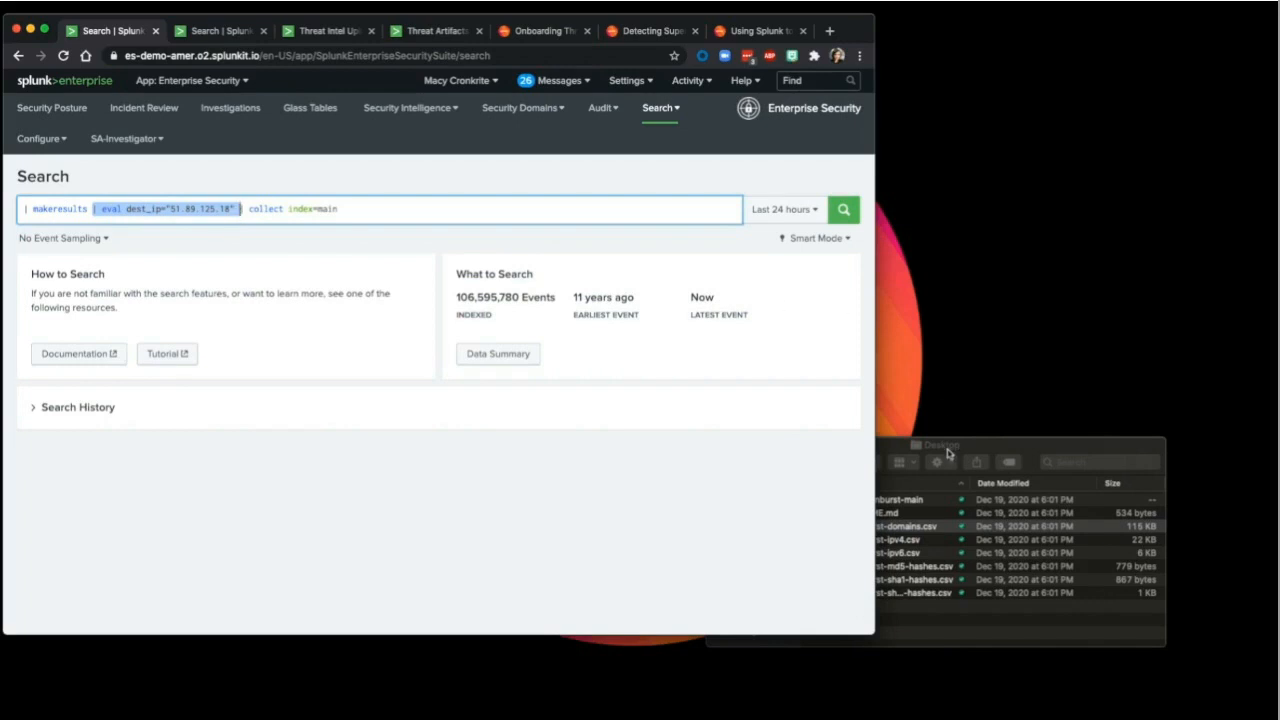
click(437, 202)
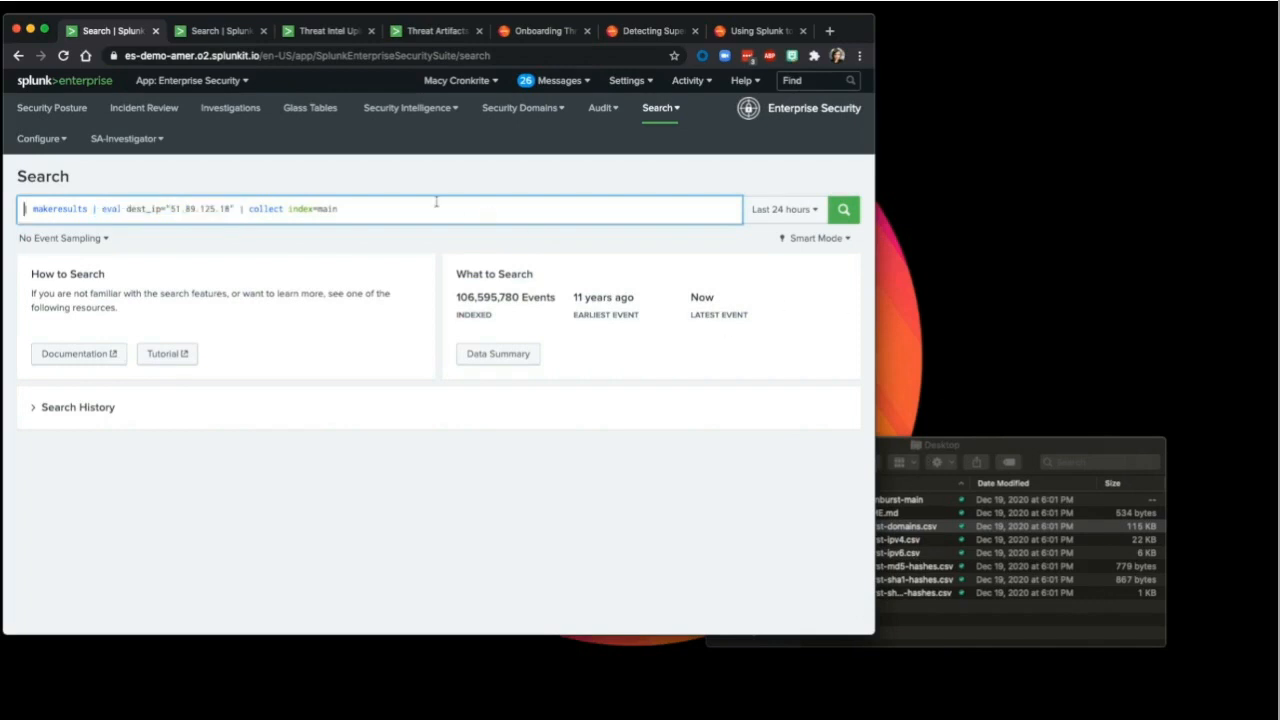
drag(236, 208, 374, 222)
click(414, 210)
click(842, 214)
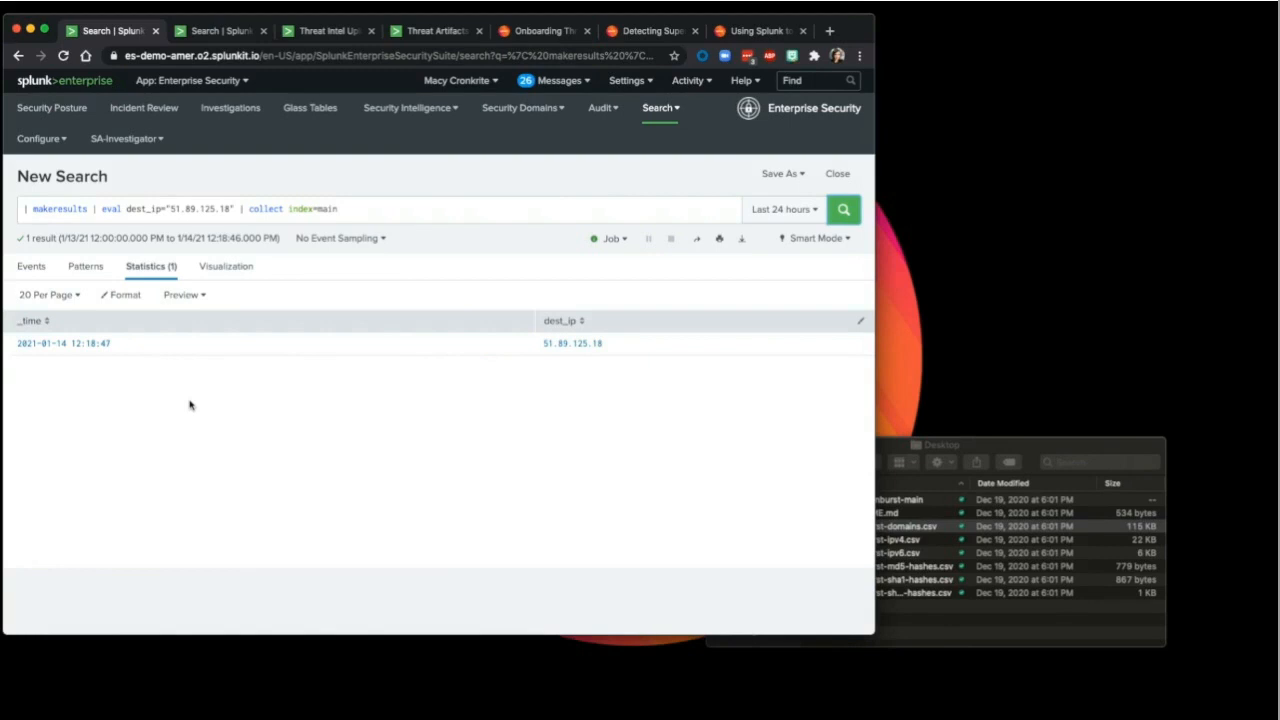
Step: Add 'eval tag=firewall tag=network tag=communication' after dest_ip and run the search
click(235, 209)
text(sba)
key(BackSpace)
key(BackSpace)
key(BackSpace)
text(eval=)
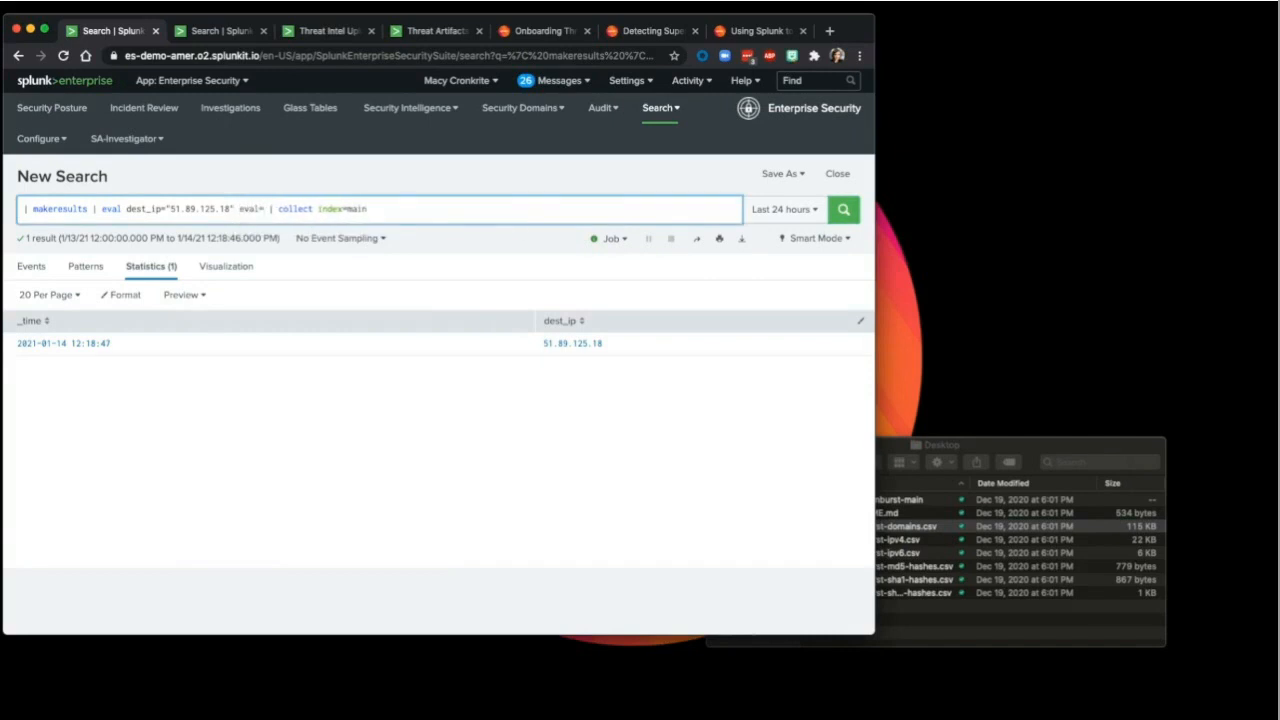
key(BackSpace)
key(BackSpace)
key(BackSpace)
text(al tag=firewall tag=network tag=communication)
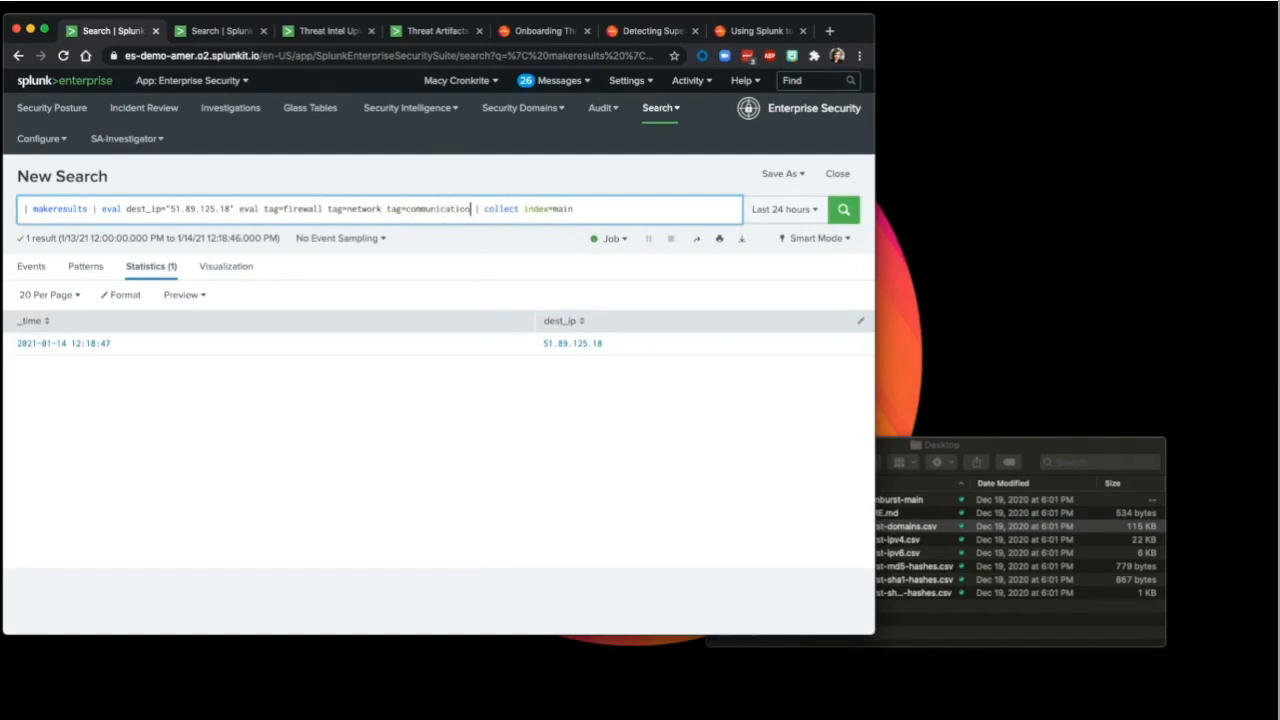
key(Return)
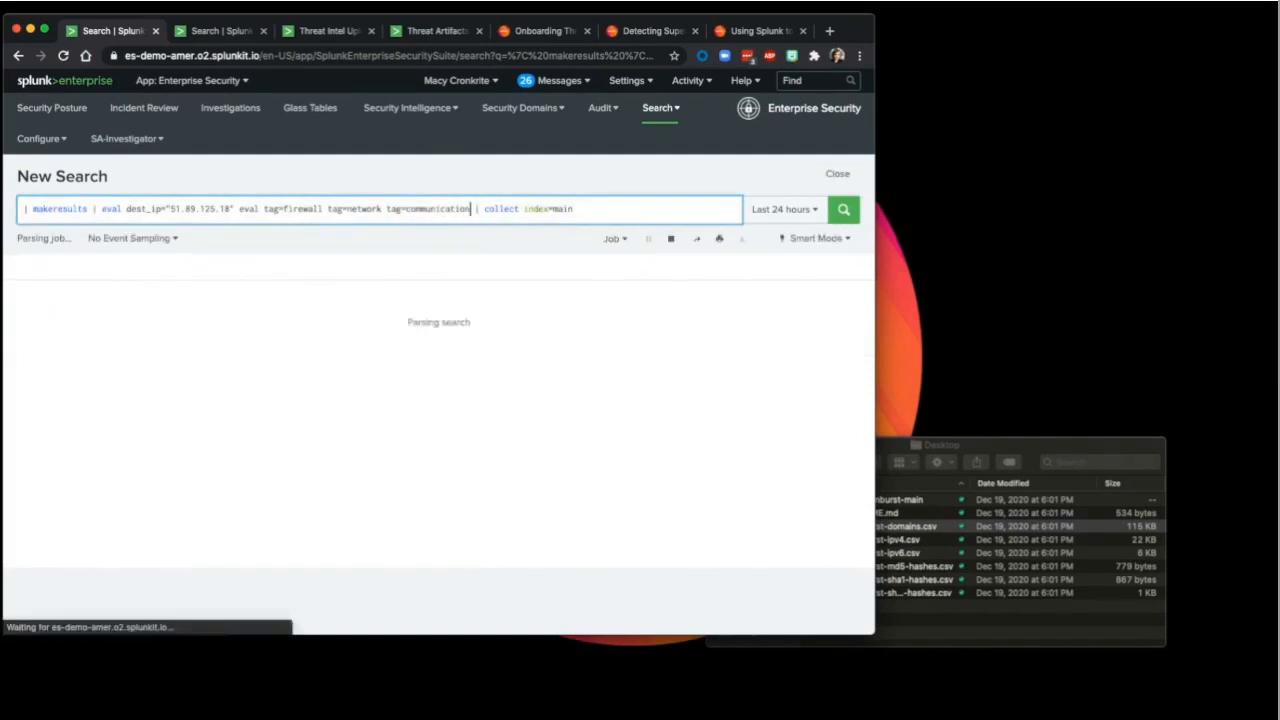
Step: Put '| eval' before each tag assignment and rerun the search
click(238, 209)
text(|)
click(336, 209)
text(| eval)
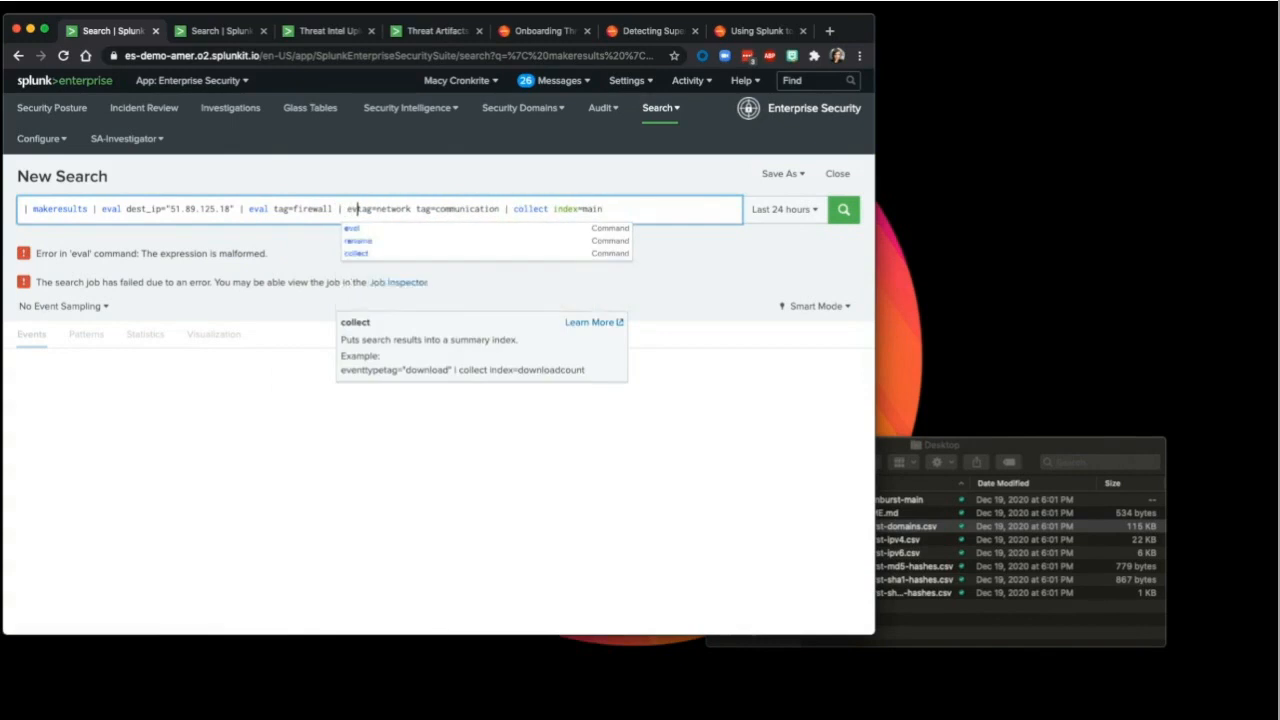
click(431, 209)
text(|)
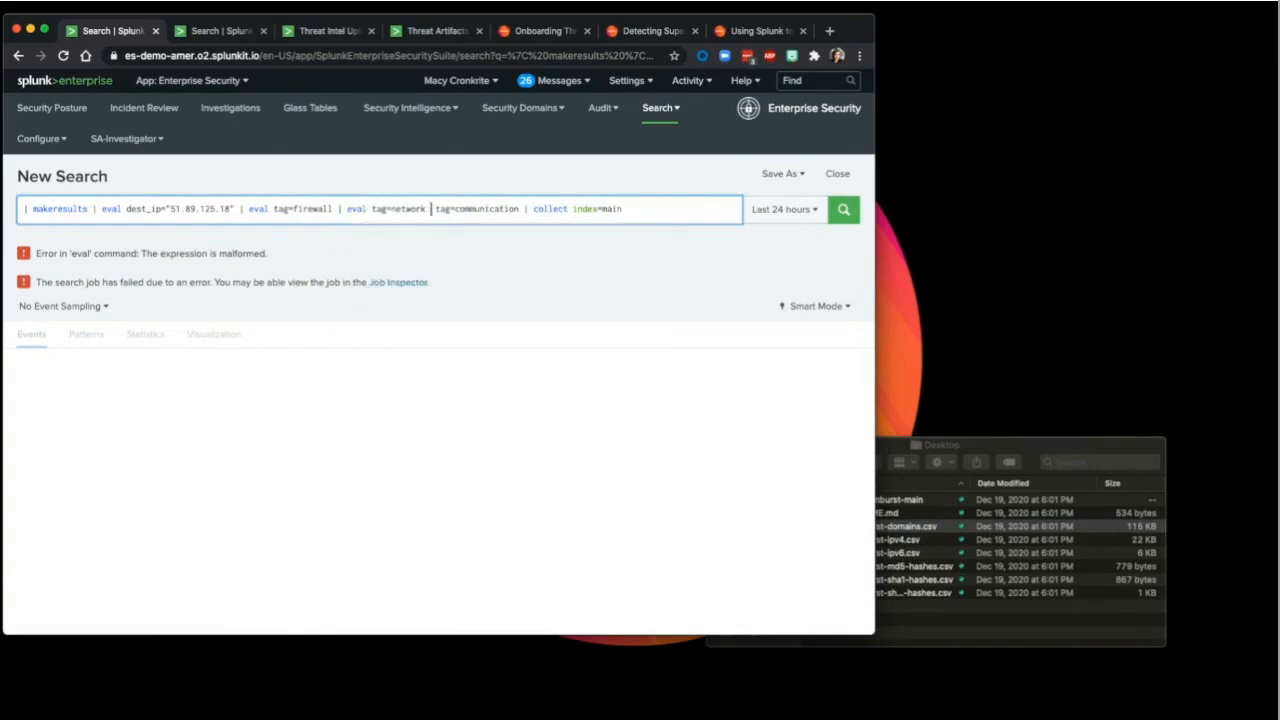
text( eval)
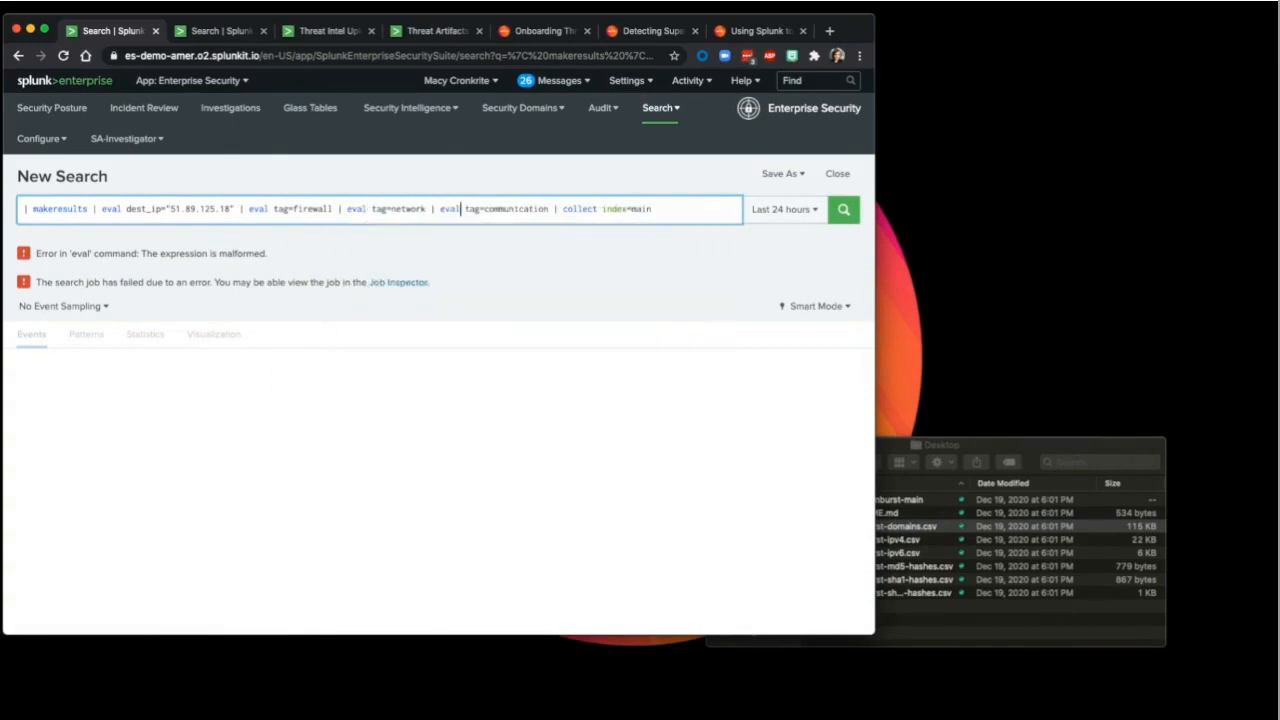
click(665, 216)
key(Return)
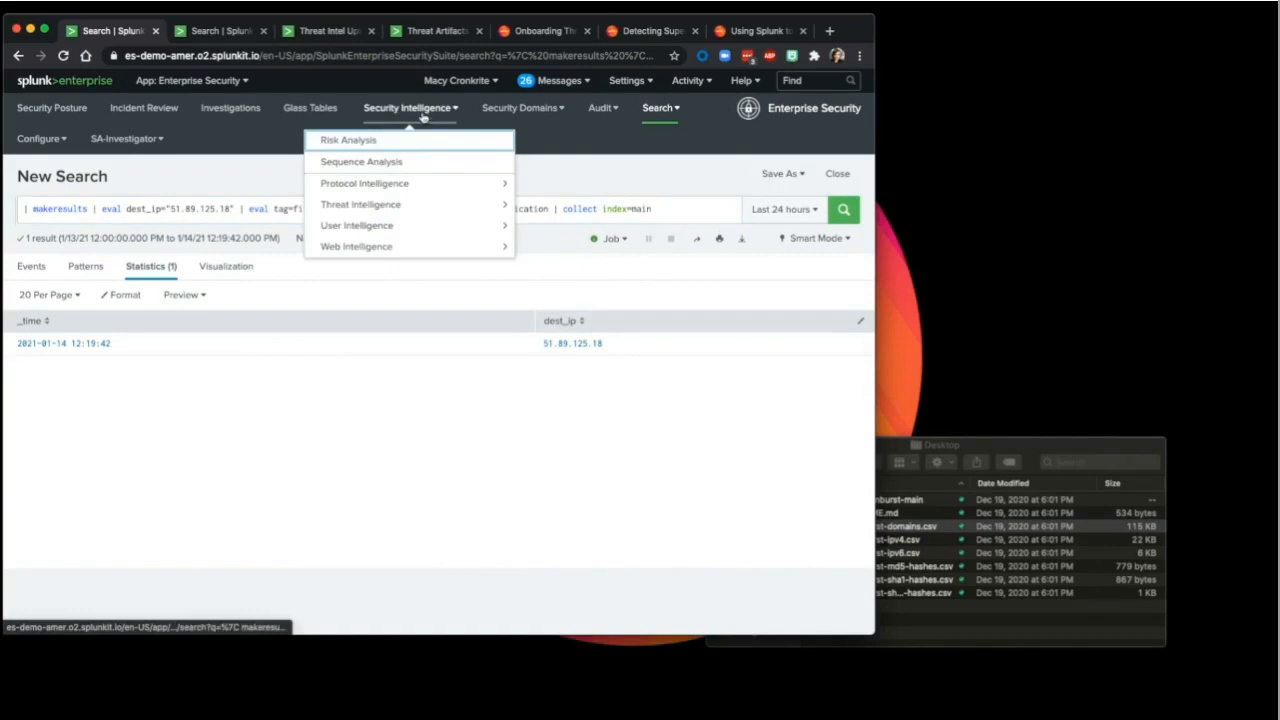
Step: Show Threat Artifacts for threat group Solarwinds and threat category Sunburst
click(413, 206)
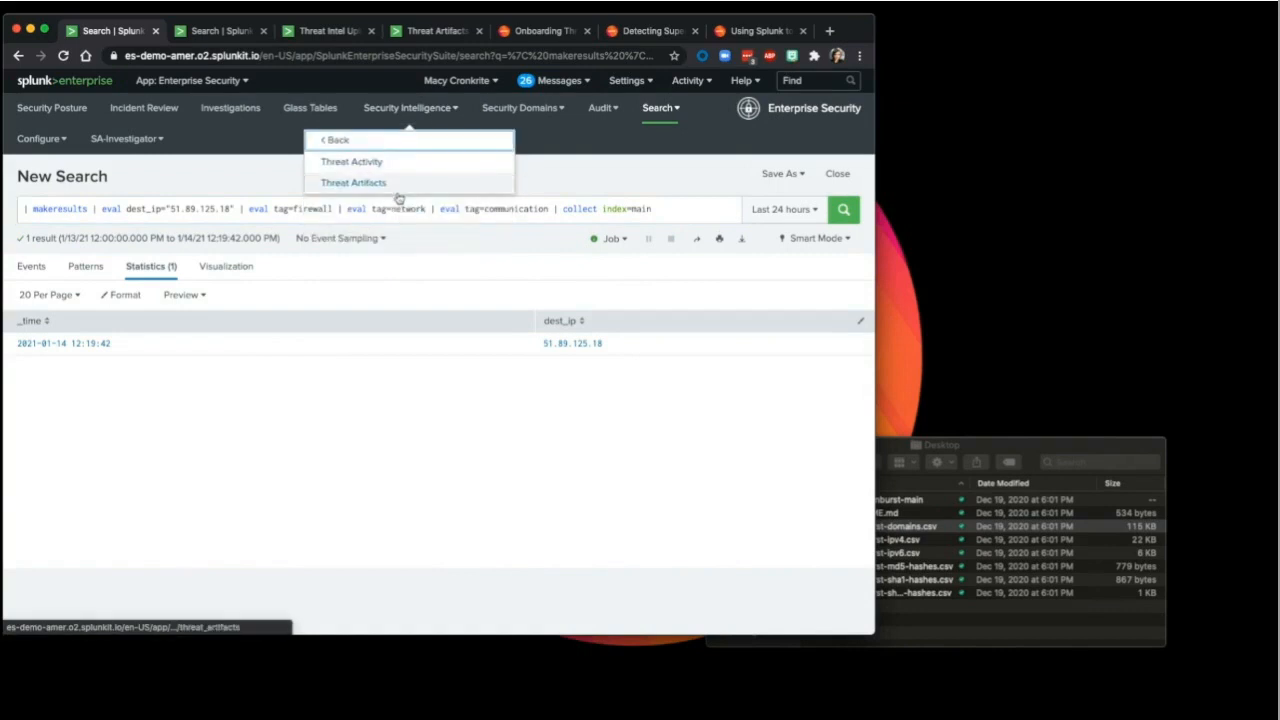
click(399, 189)
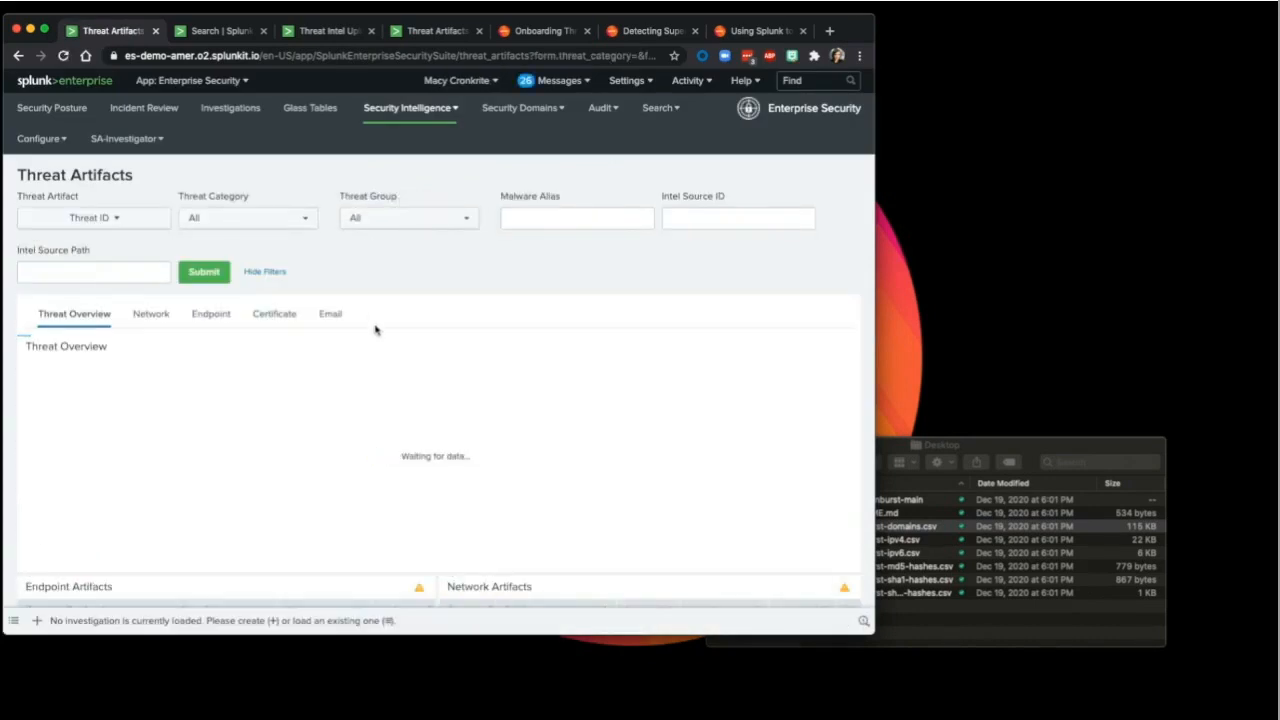
click(414, 216)
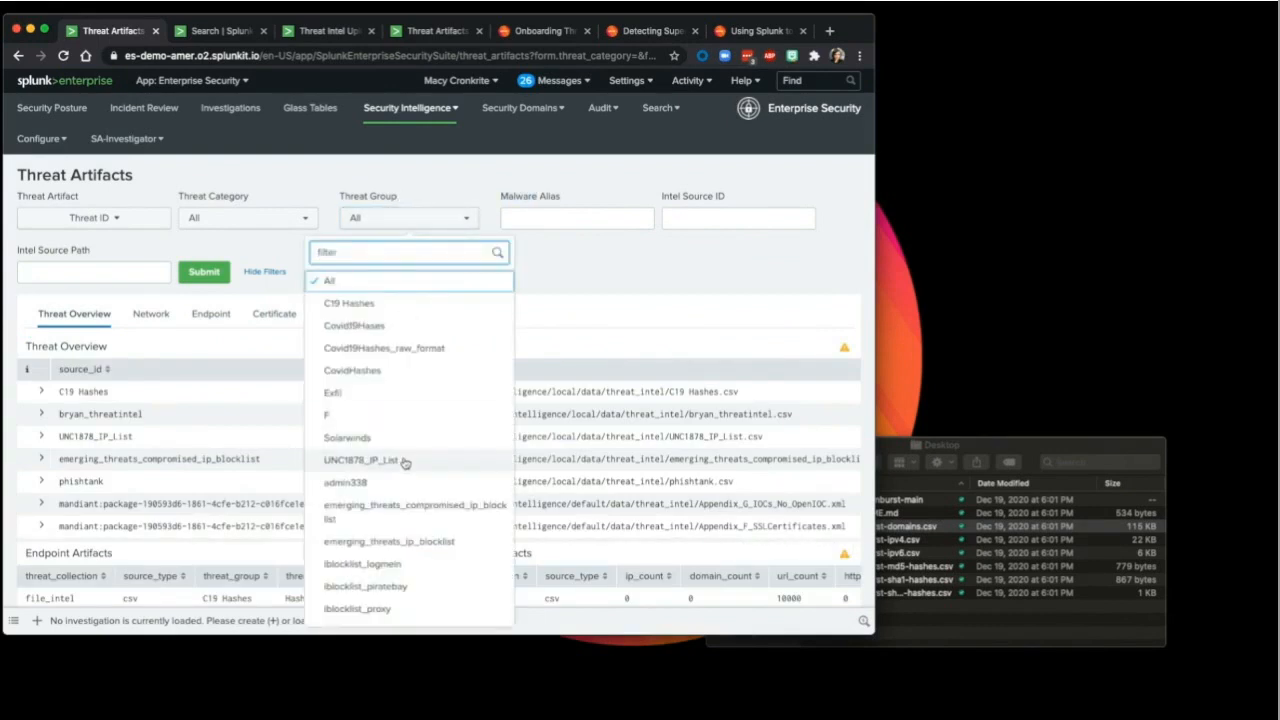
click(400, 443)
click(305, 218)
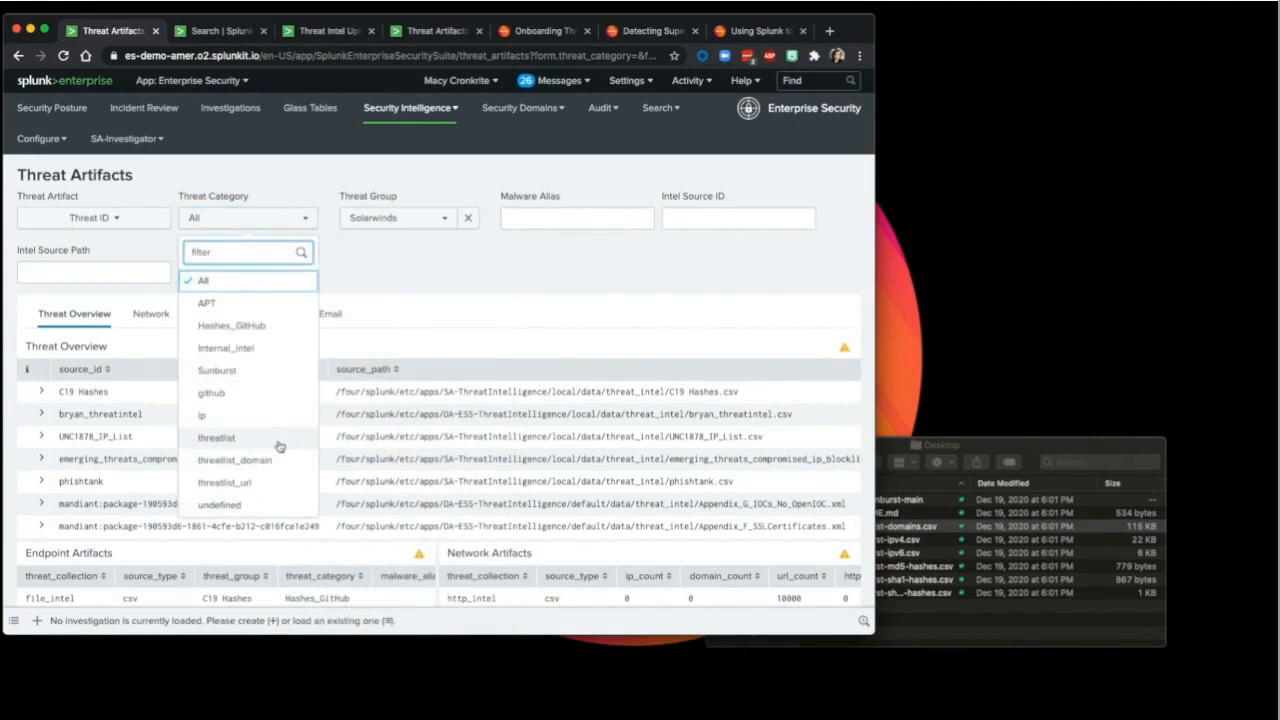
click(271, 375)
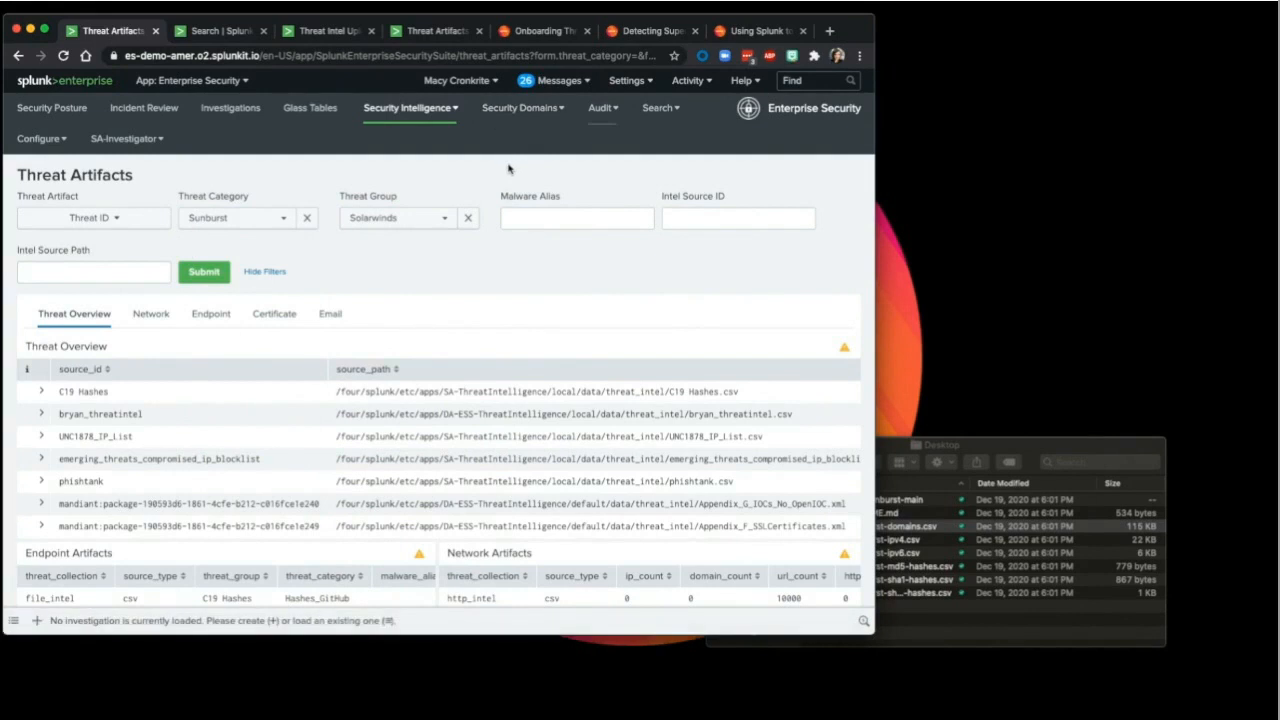
Step: Open Content Management and filter the content list by 'threat activi'
click(660, 108)
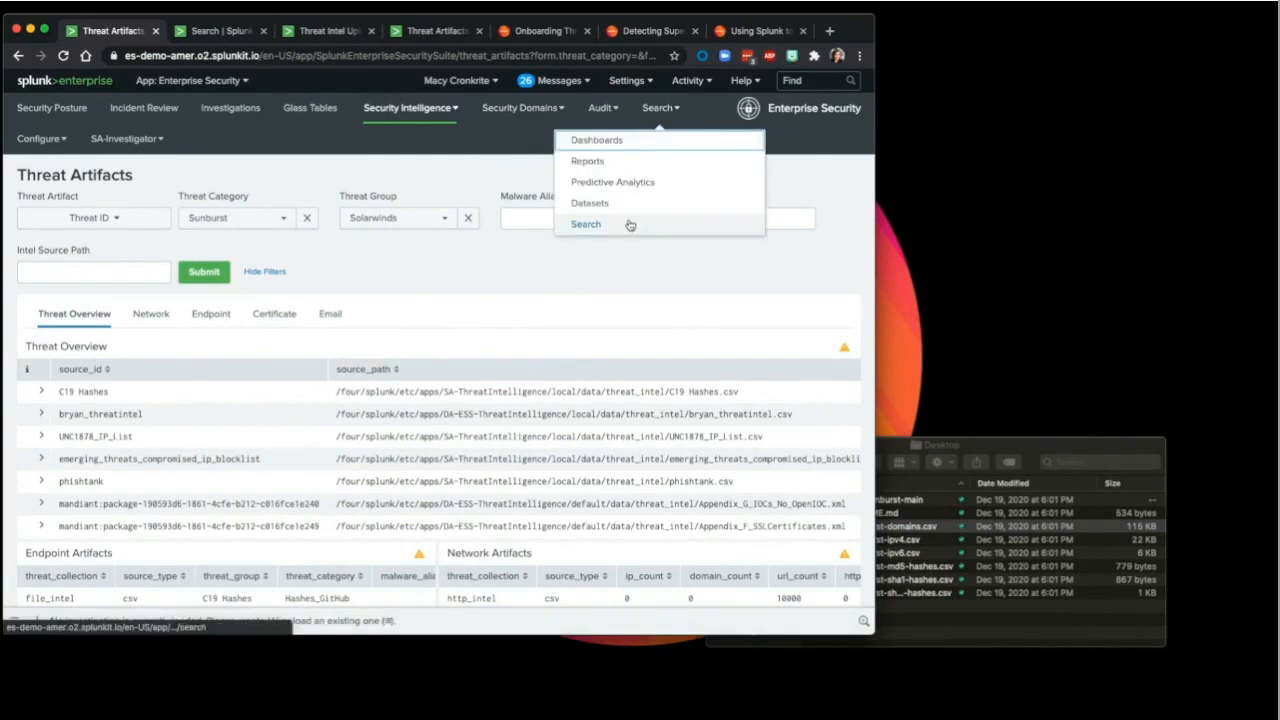
click(38, 139)
click(110, 256)
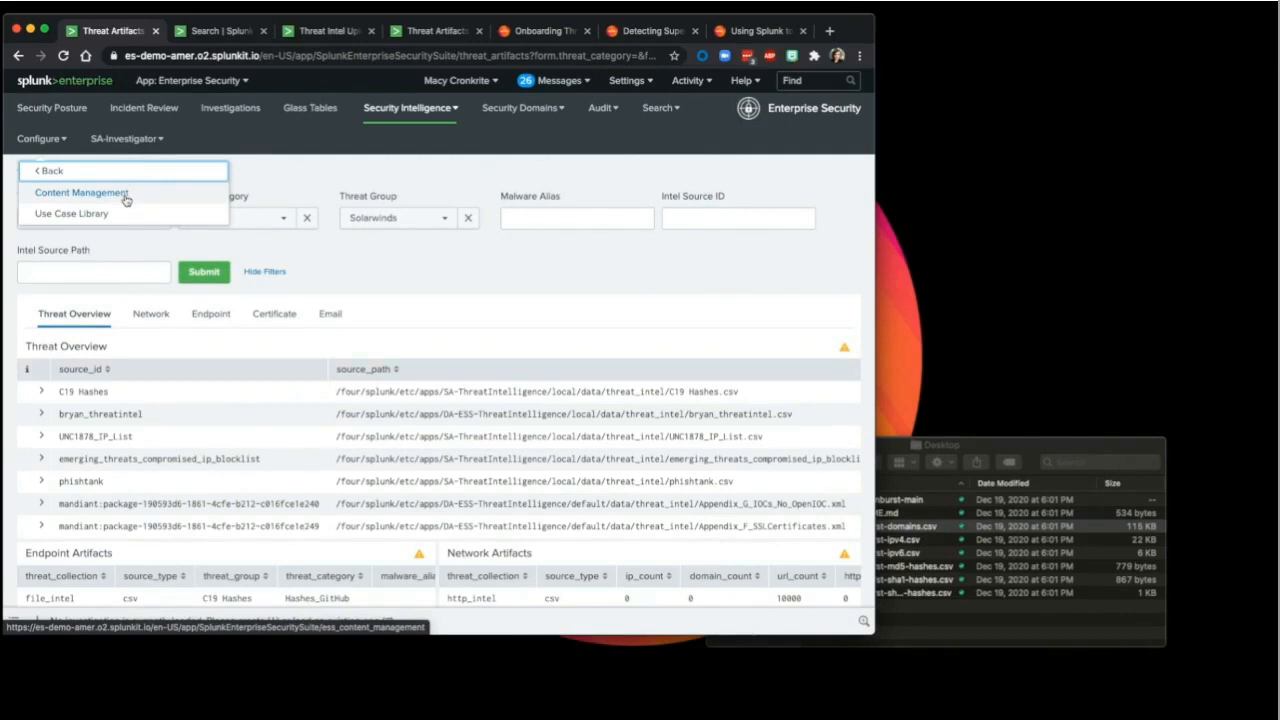
click(126, 200)
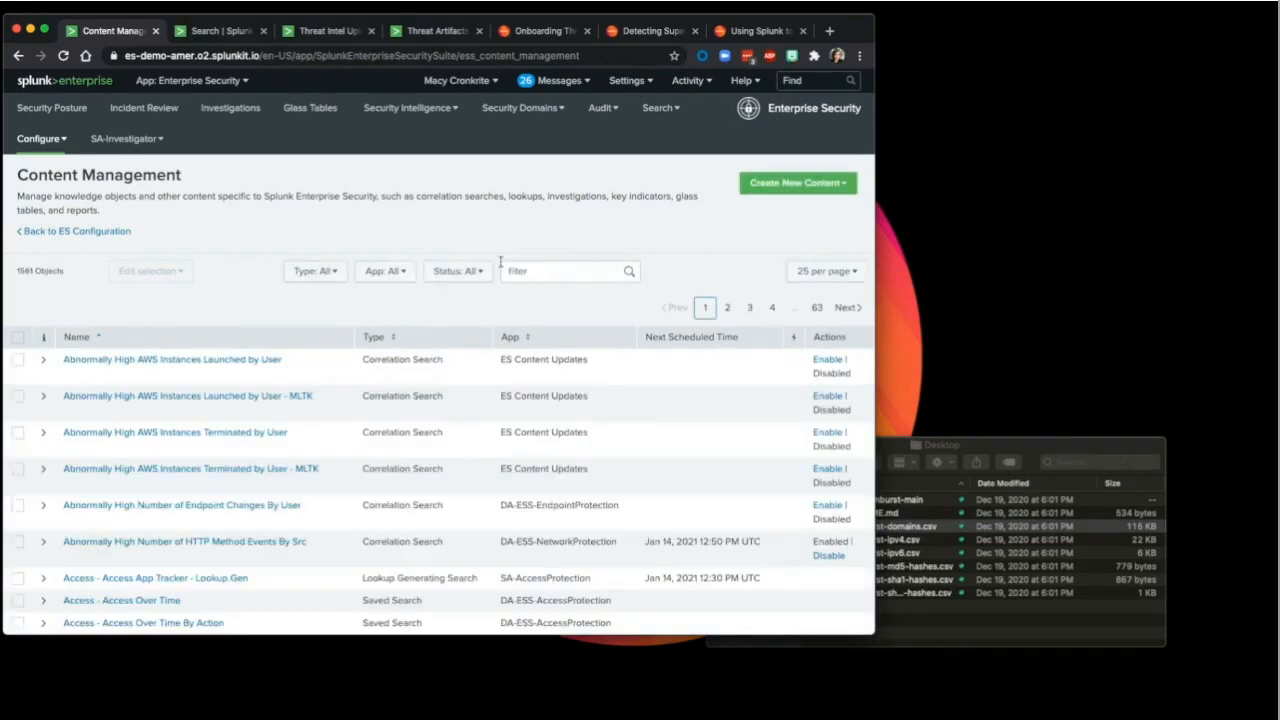
click(524, 268)
text(threat)
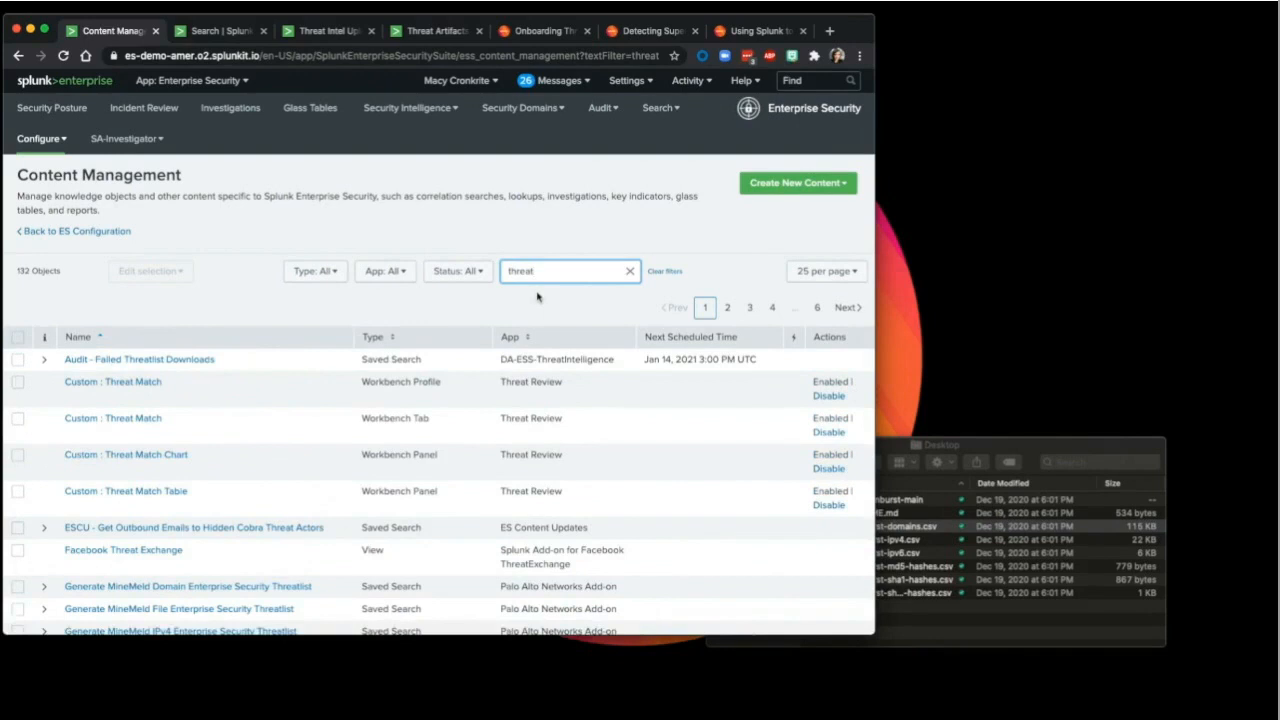
text( act)
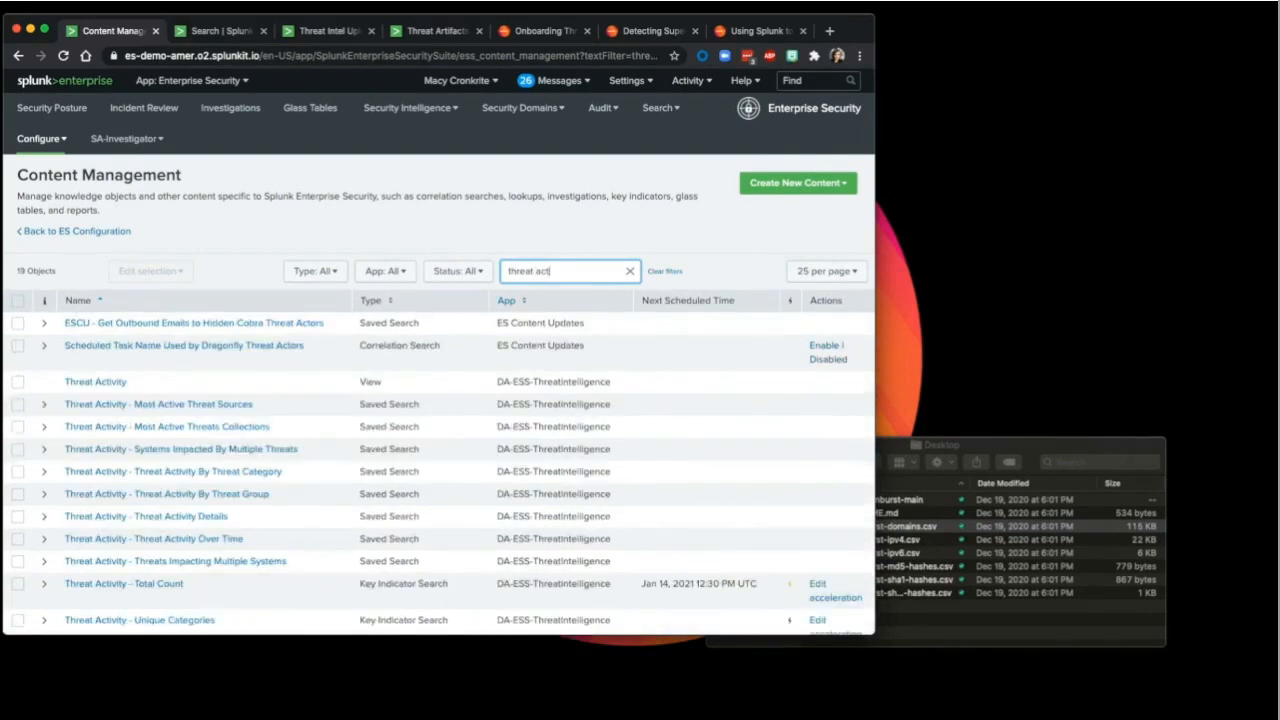
text(ivity)
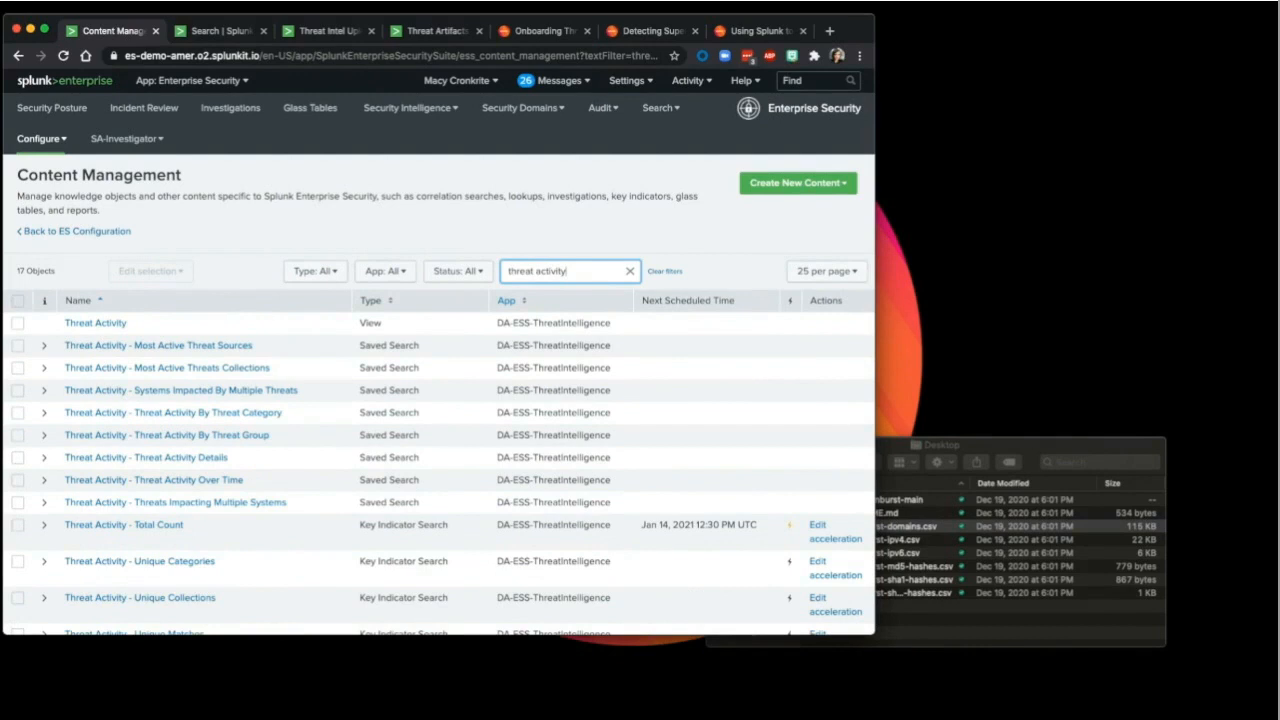
Step: Limit results to correlation searches and open Threat Activity Detected after viewing its description
click(312, 272)
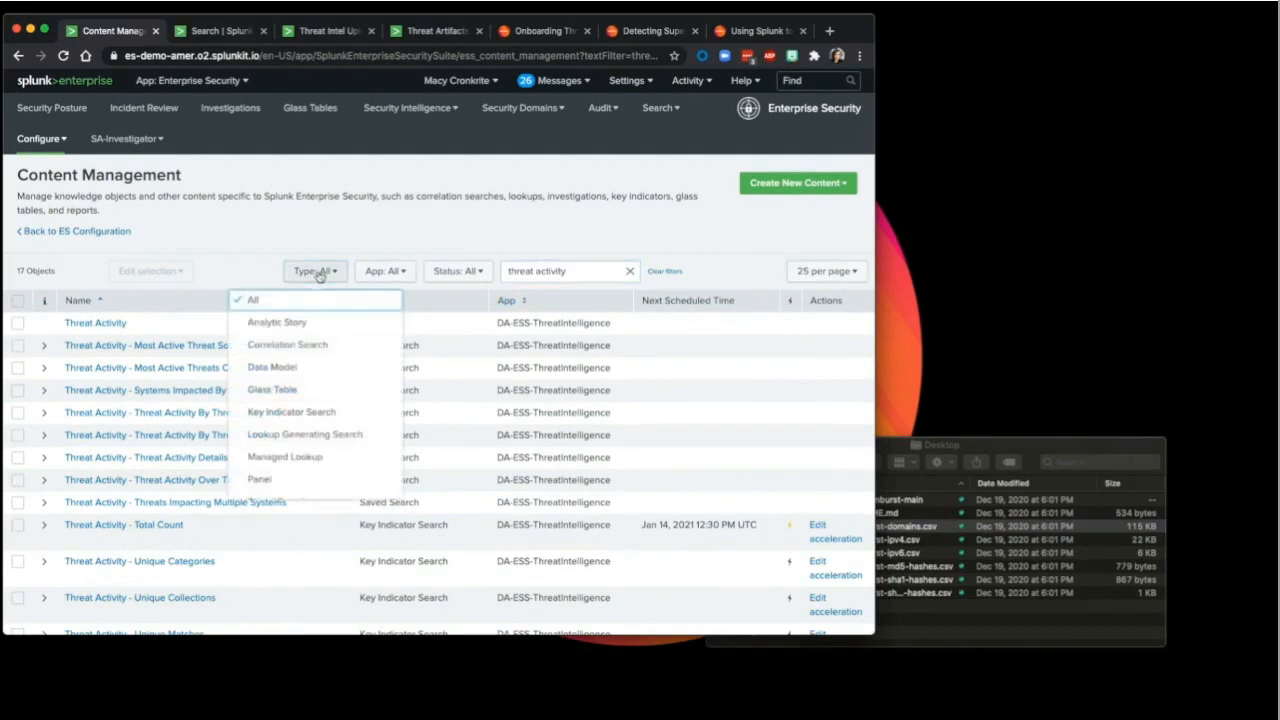
click(311, 344)
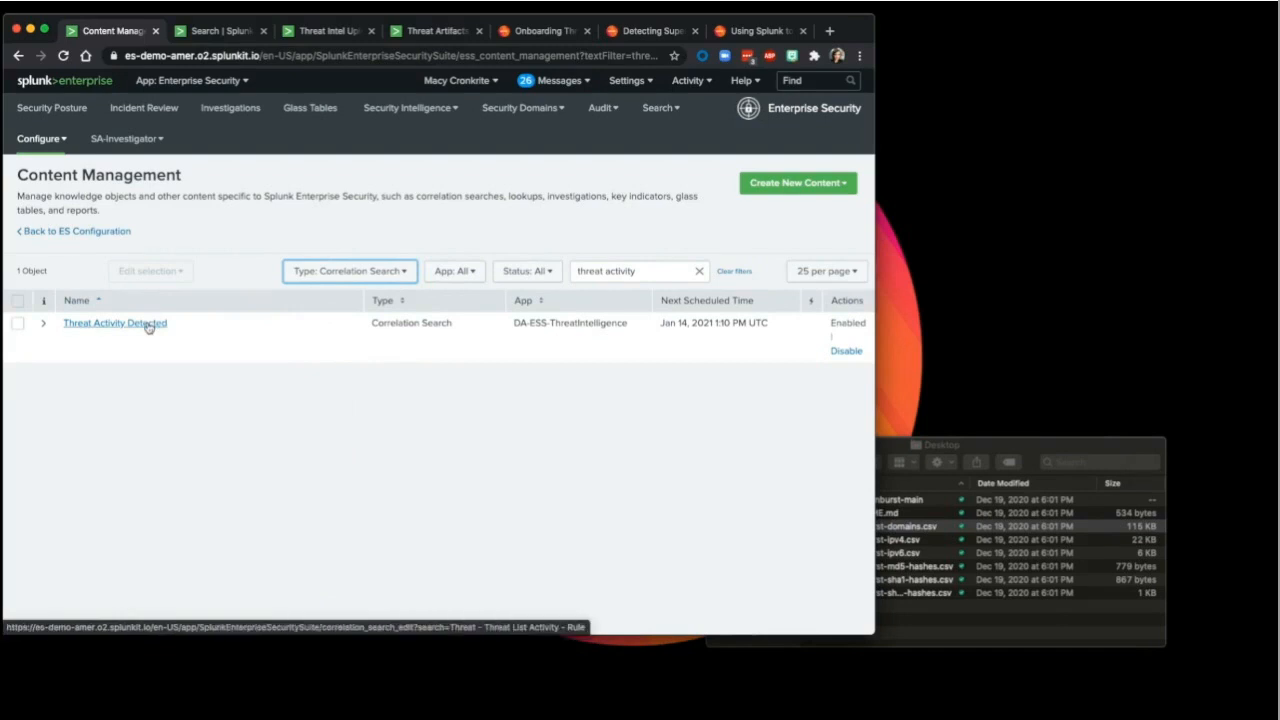
drag(873, 318, 963, 304)
click(43, 309)
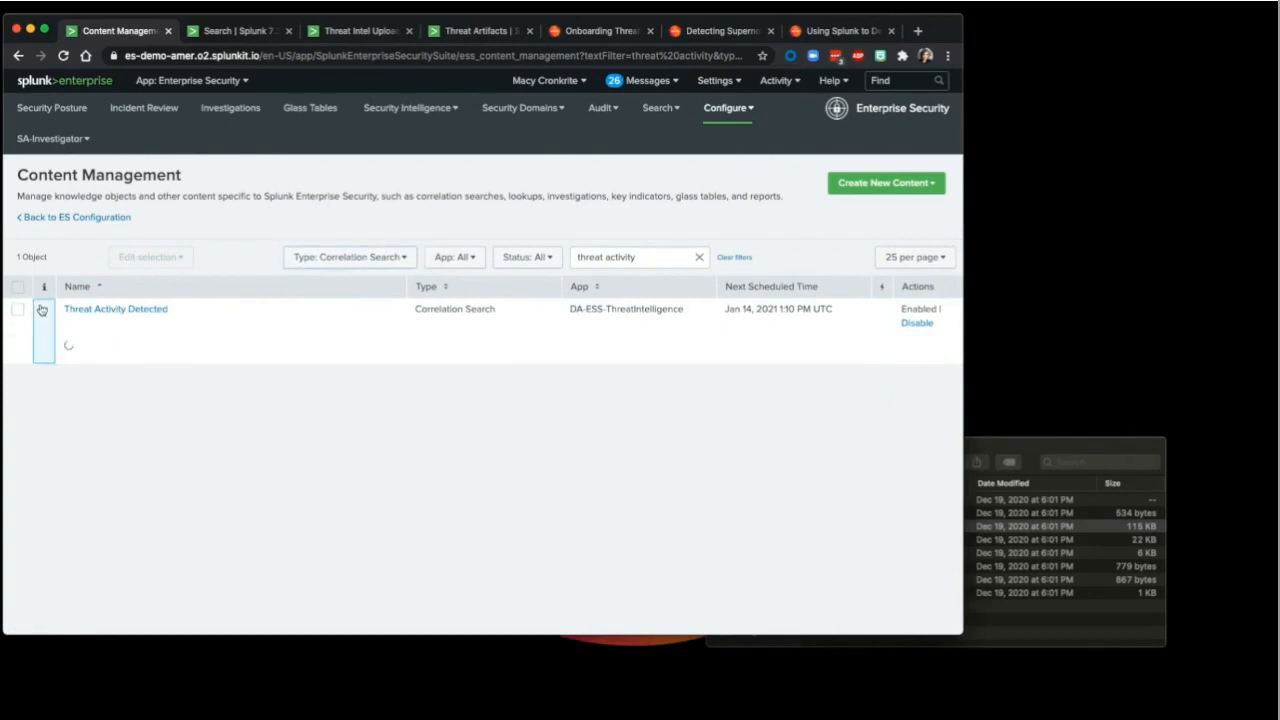
click(134, 310)
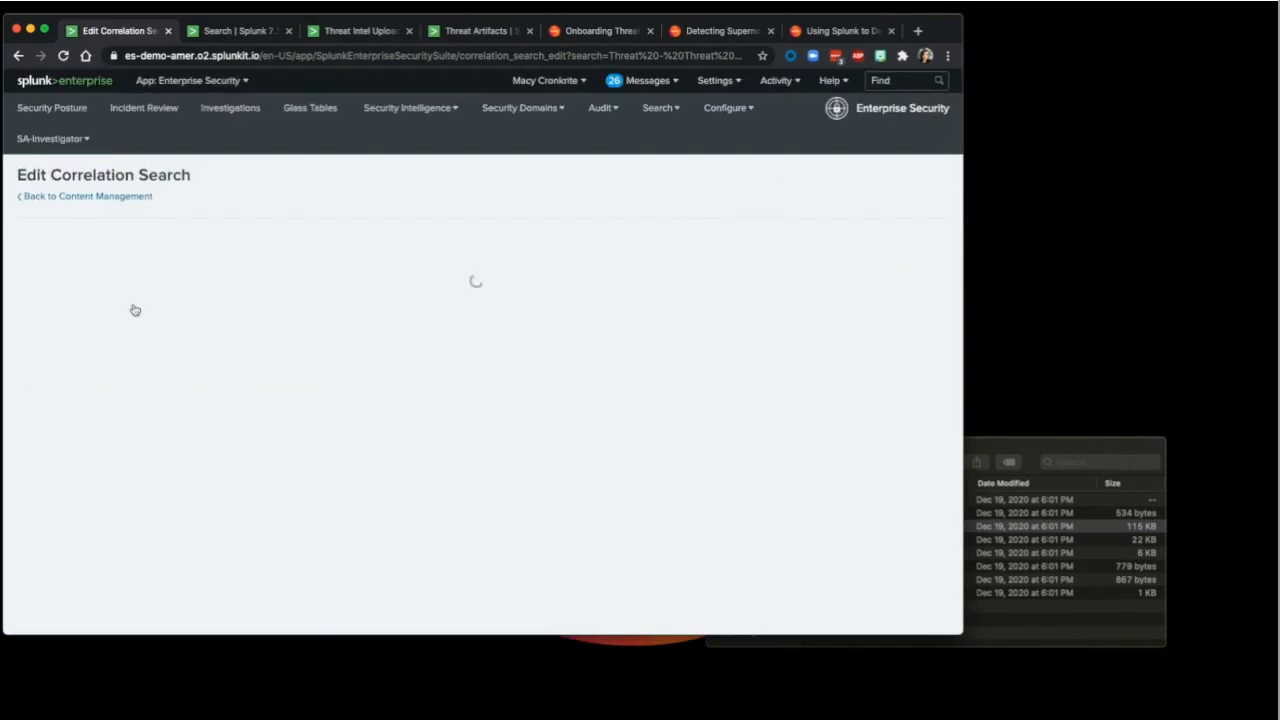
Step: Review the search's earliest time -65m@m, latest time, cron schedule and 86300-second throttling window
scroll(444, 356, down, 3)
scroll(444, 356, down, 4)
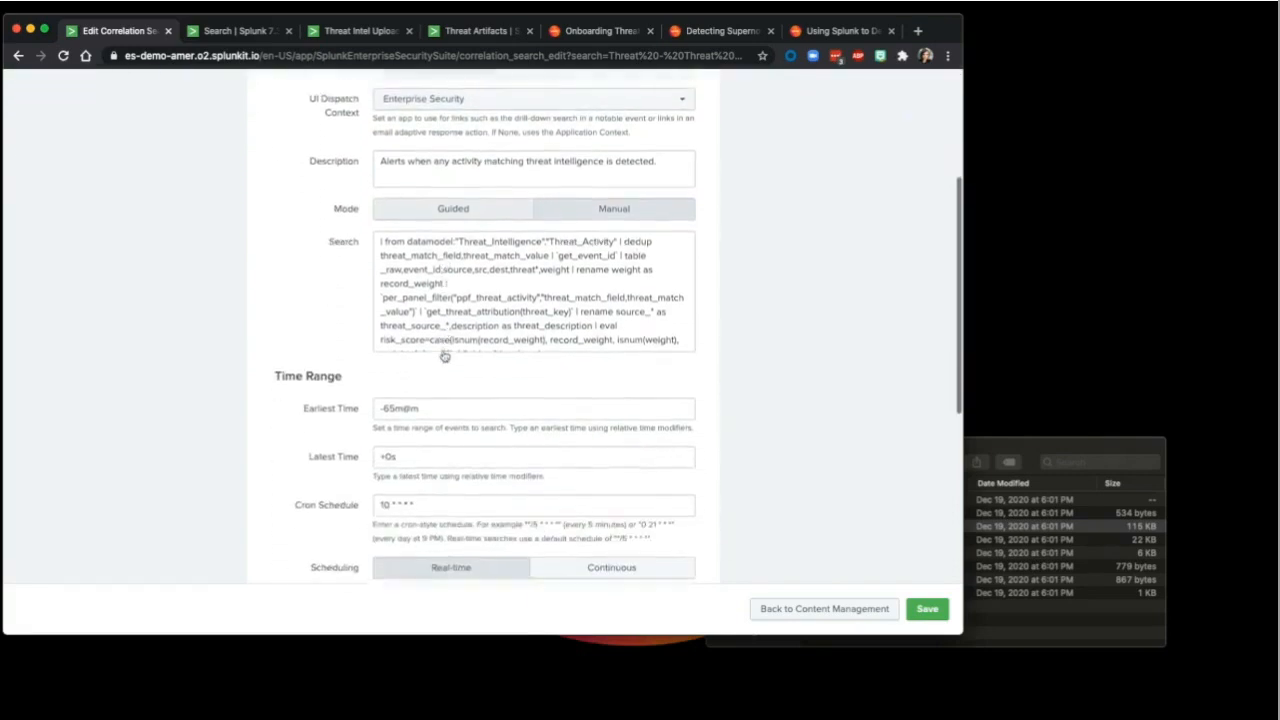
drag(380, 369, 457, 374)
click(448, 411)
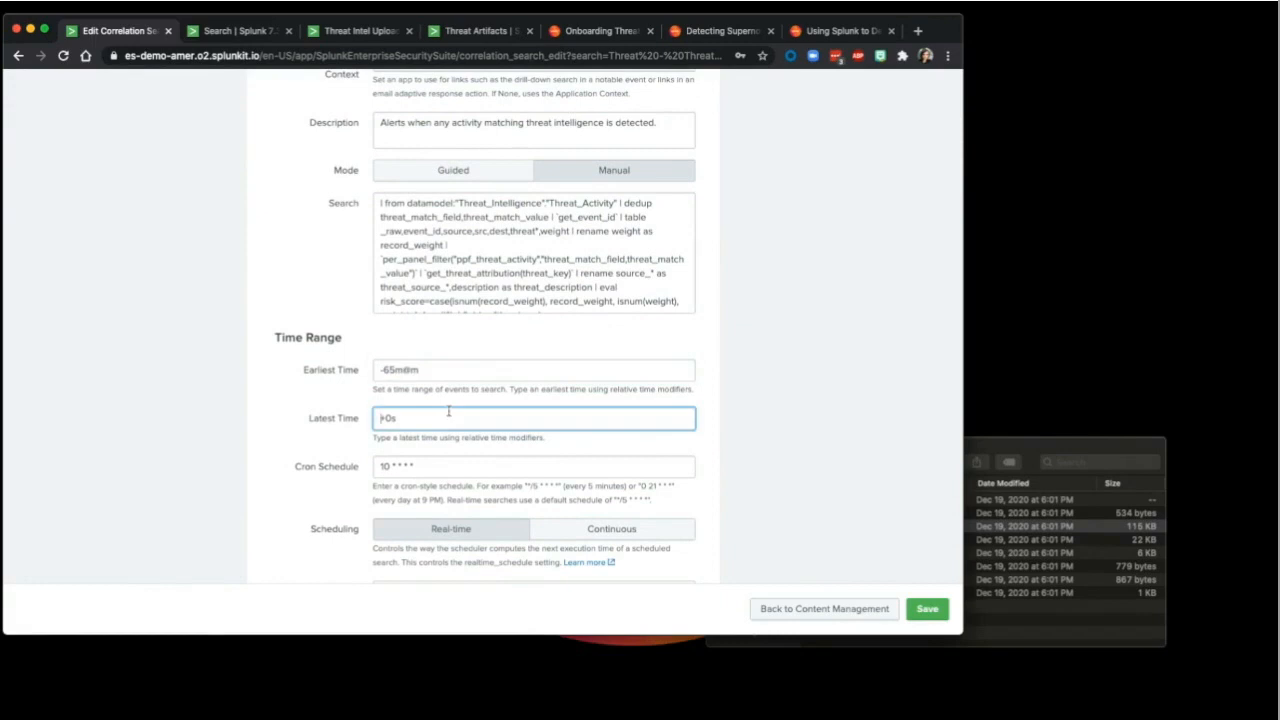
drag(451, 466, 366, 443)
click(465, 470)
scroll(465, 470, down, 5)
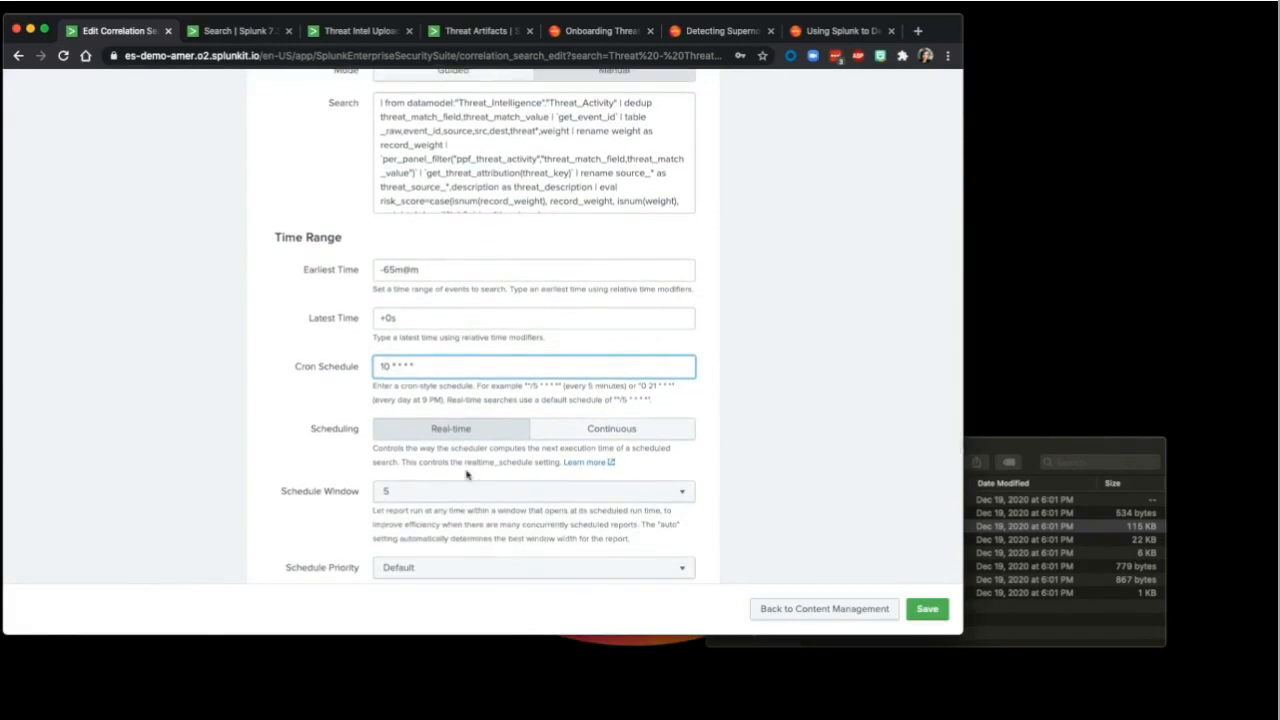
scroll(466, 475, down, 8)
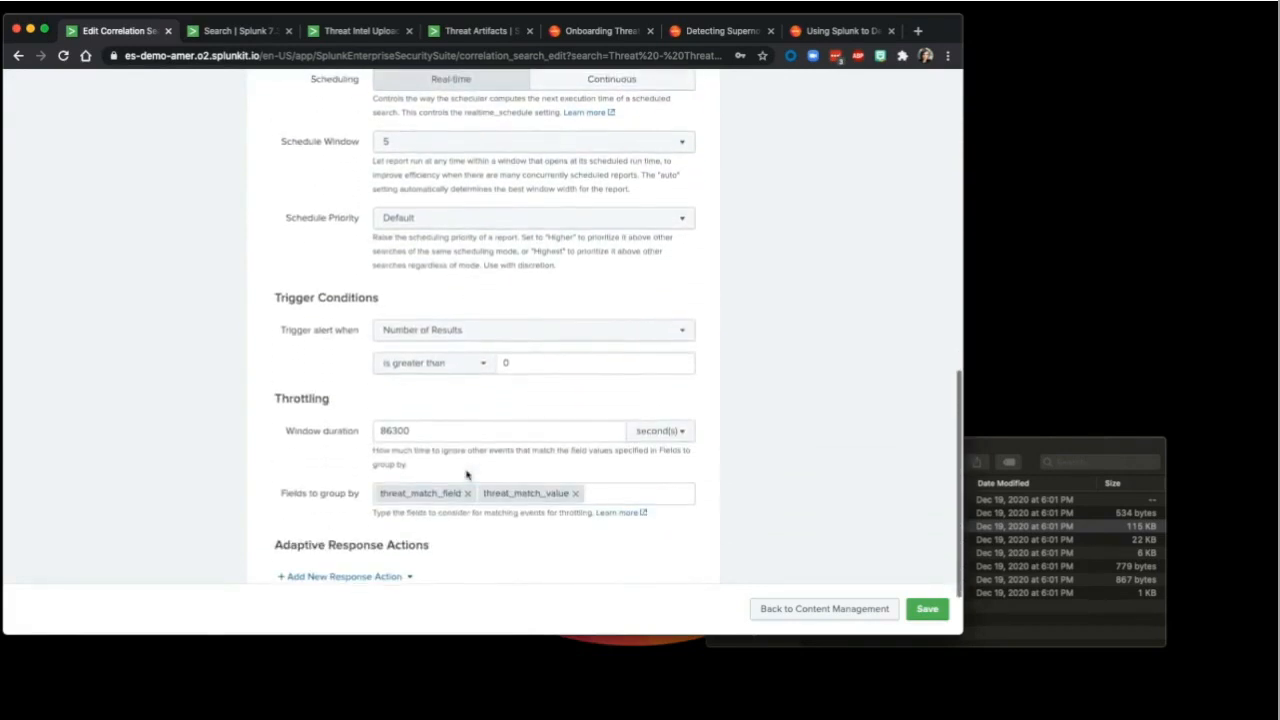
scroll(466, 475, down, 2)
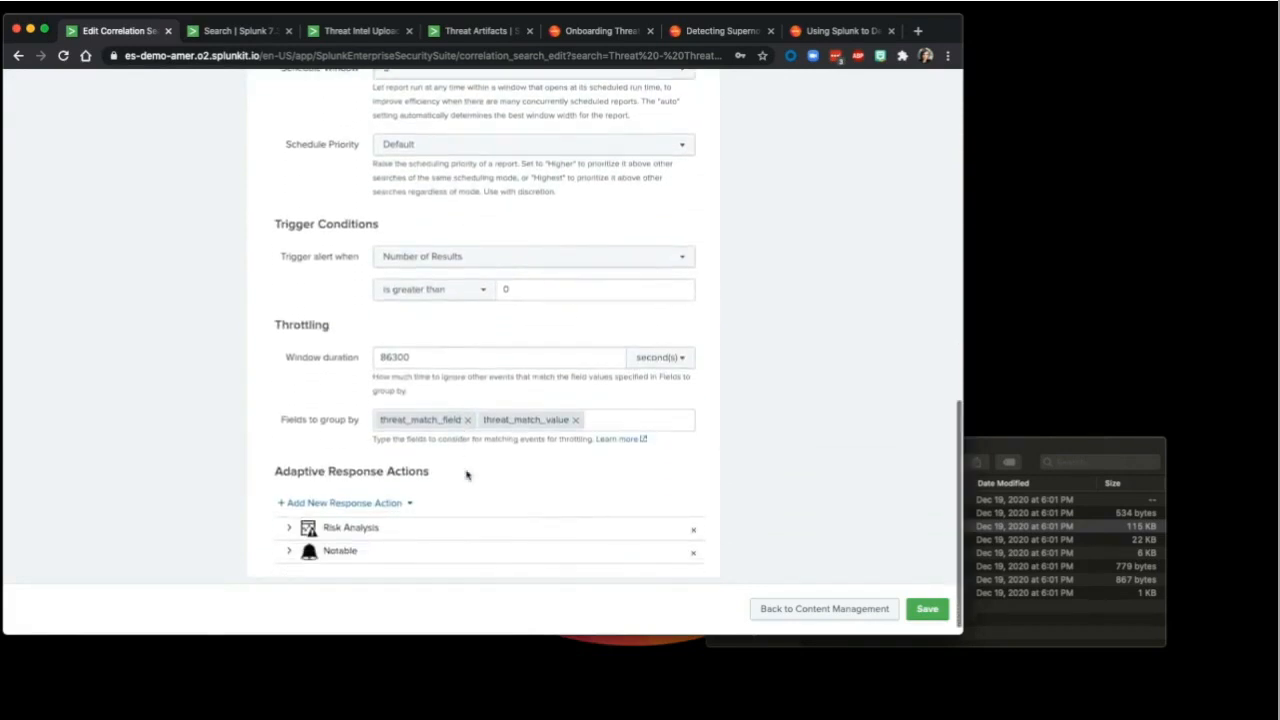
double_click(430, 357)
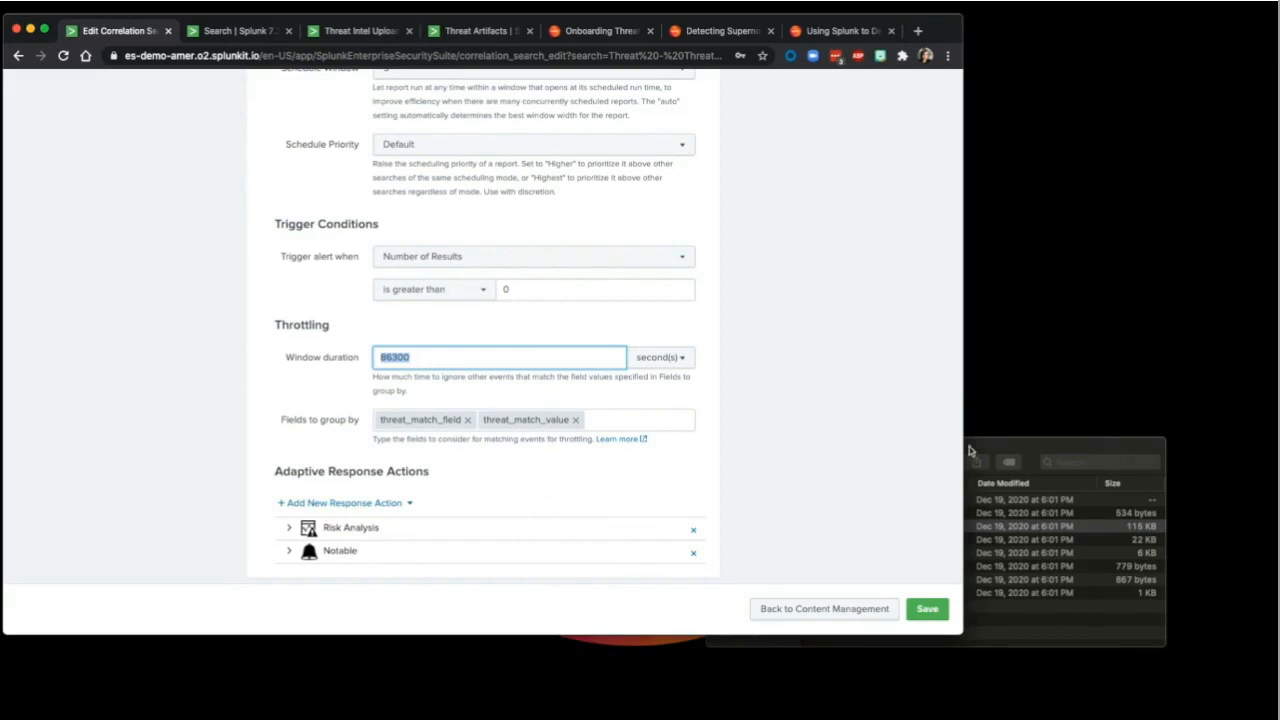
Step: Preview sunburst-domains.csv in Finder with Quick Look
click(1005, 530)
key(space)
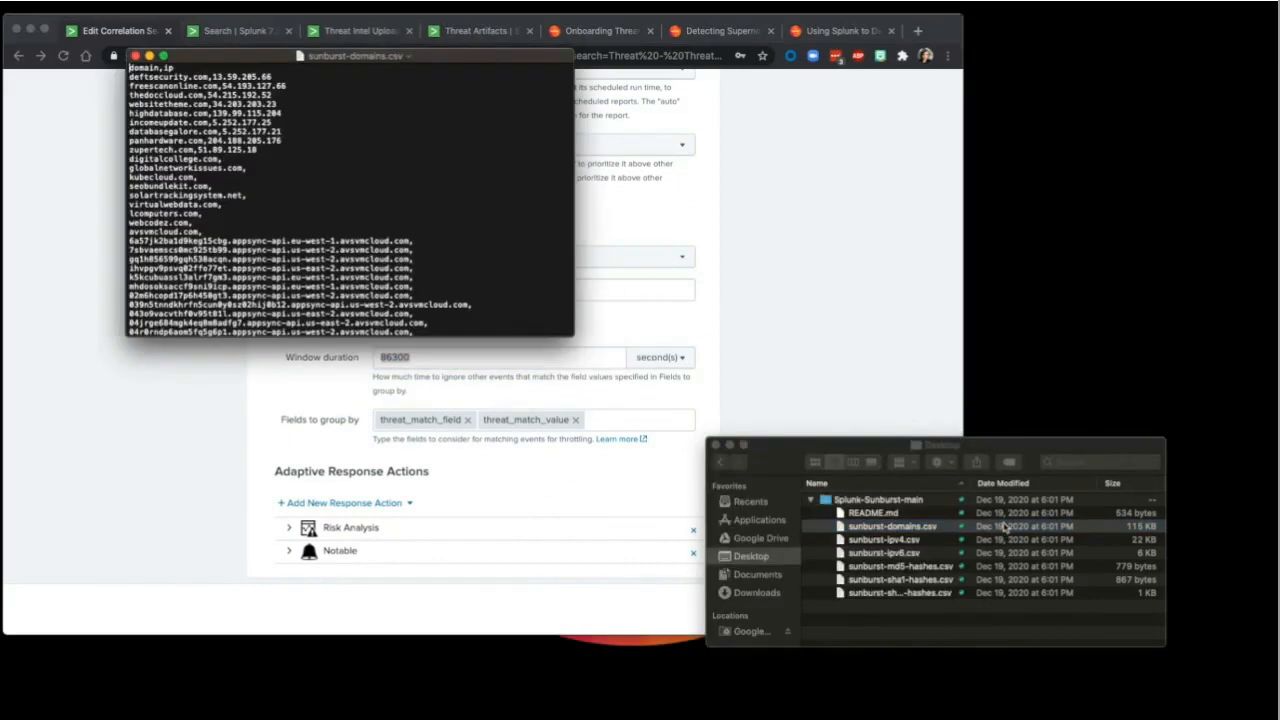
key(space)
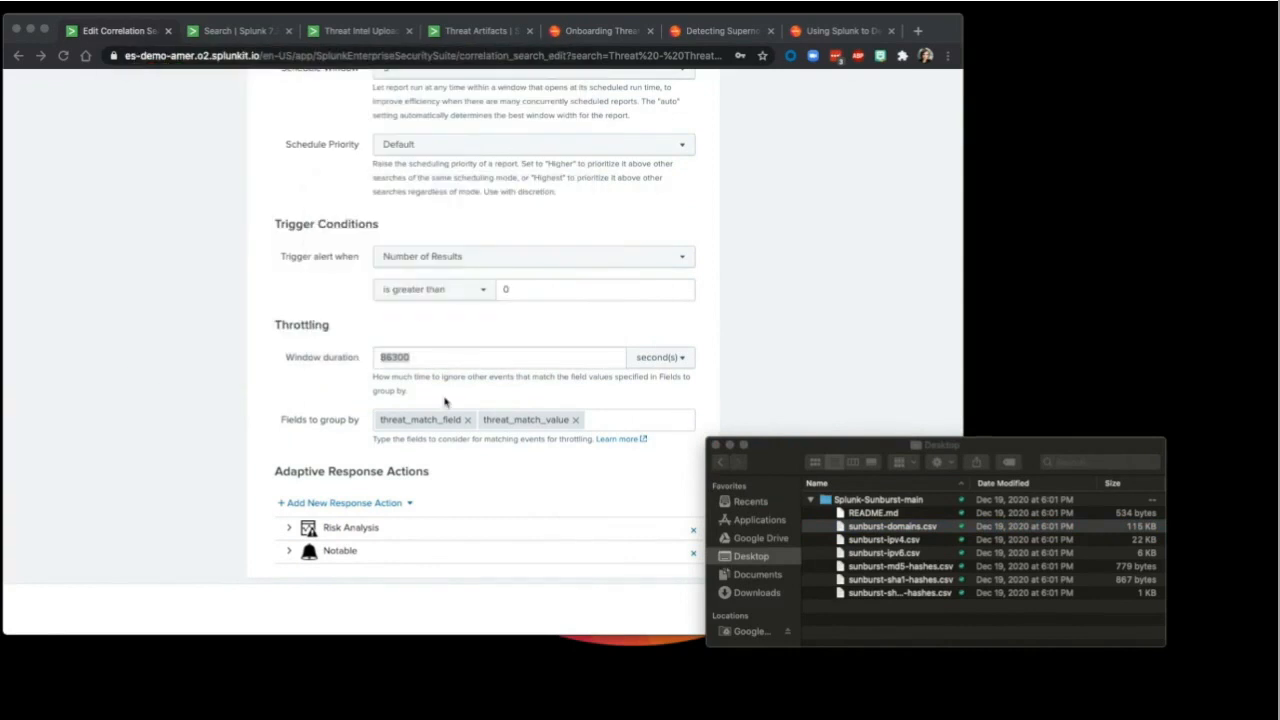
Step: Back in the correlation search, expand the Notable response action's settings
scroll(445, 401, down, 1)
drag(777, 447, 843, 419)
click(430, 552)
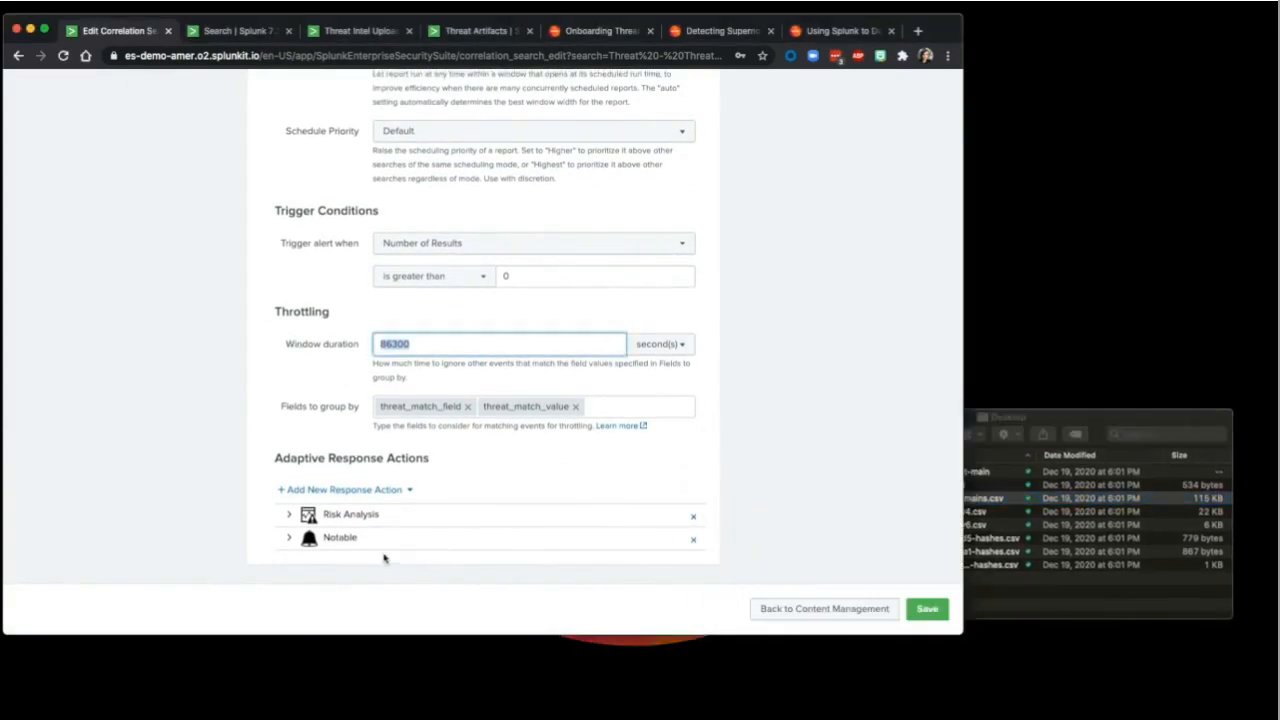
click(292, 538)
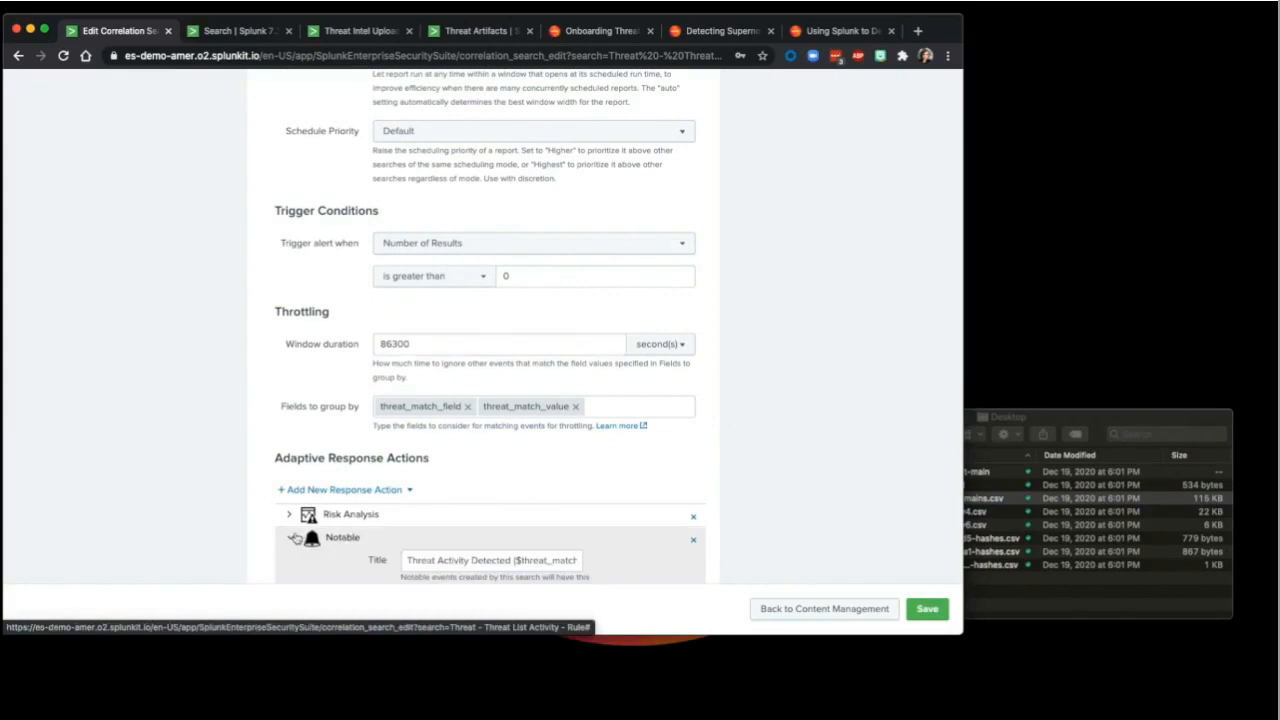
Step: Review the Notable title, including its ($threat_match_value$) part, and its description text
scroll(295, 538, down, 5)
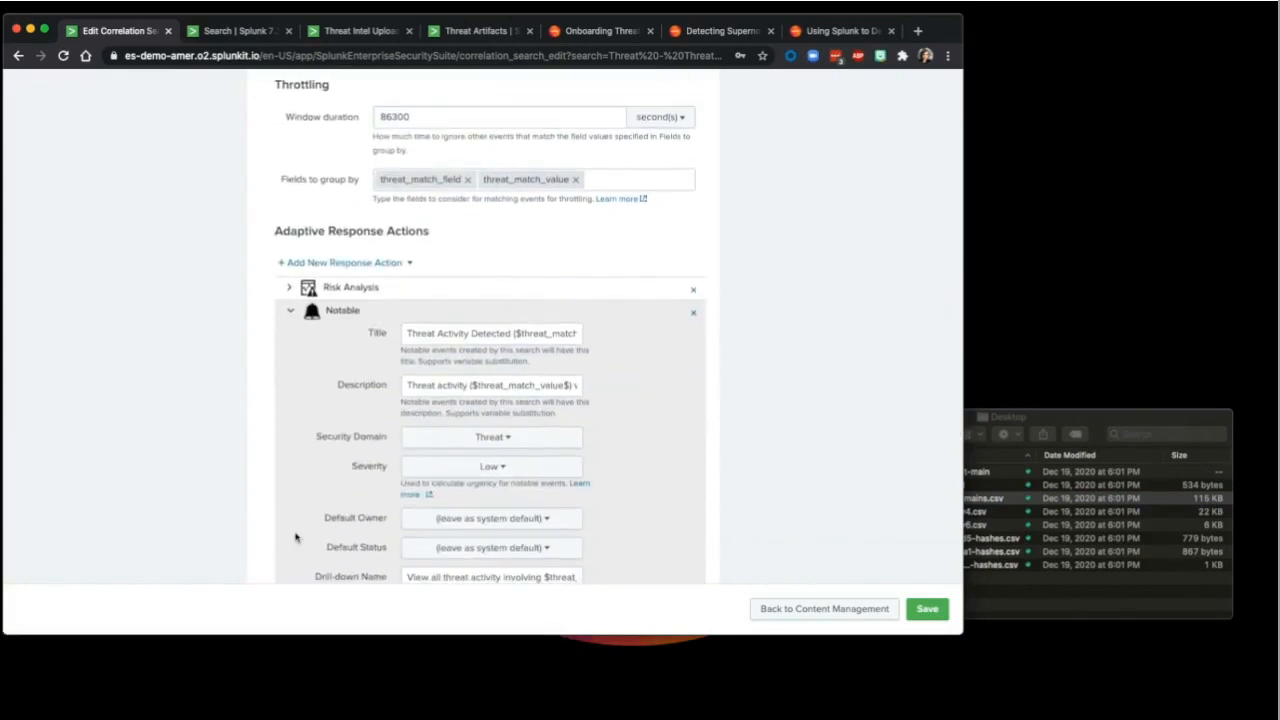
drag(409, 333, 654, 337)
click(465, 386)
drag(465, 386, 586, 381)
click(563, 385)
click(452, 333)
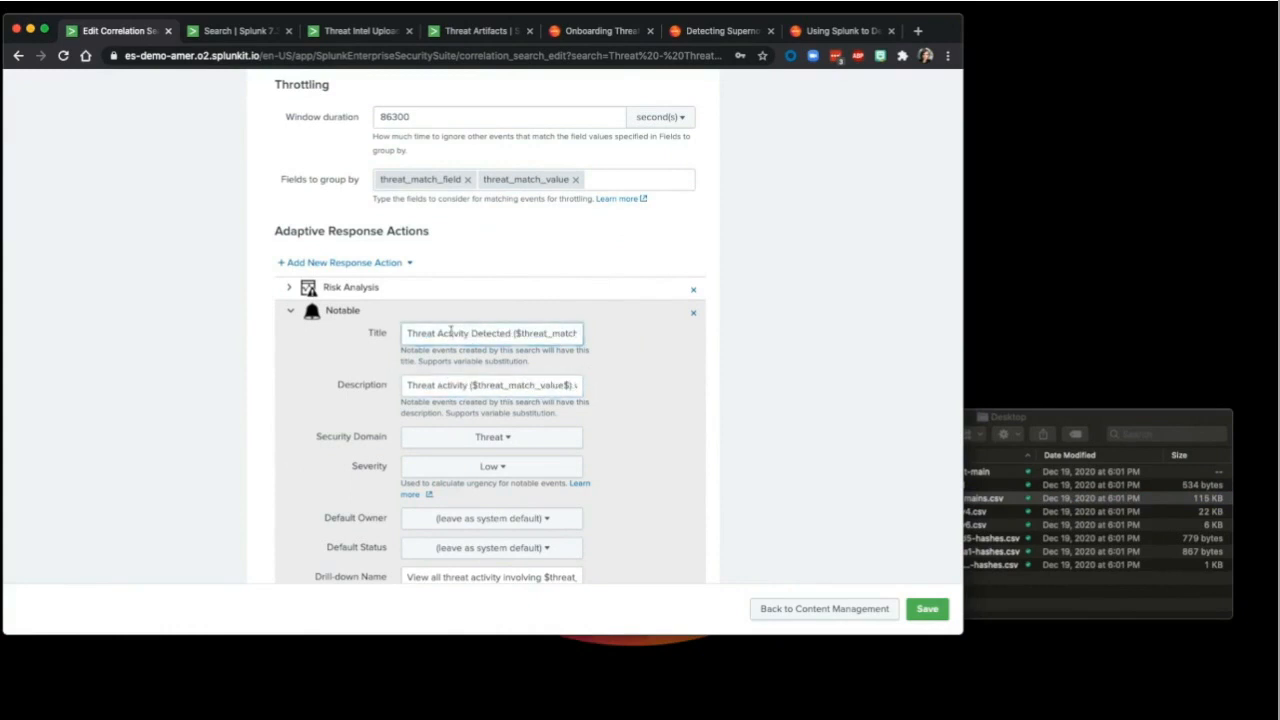
scroll(449, 326, down, 3)
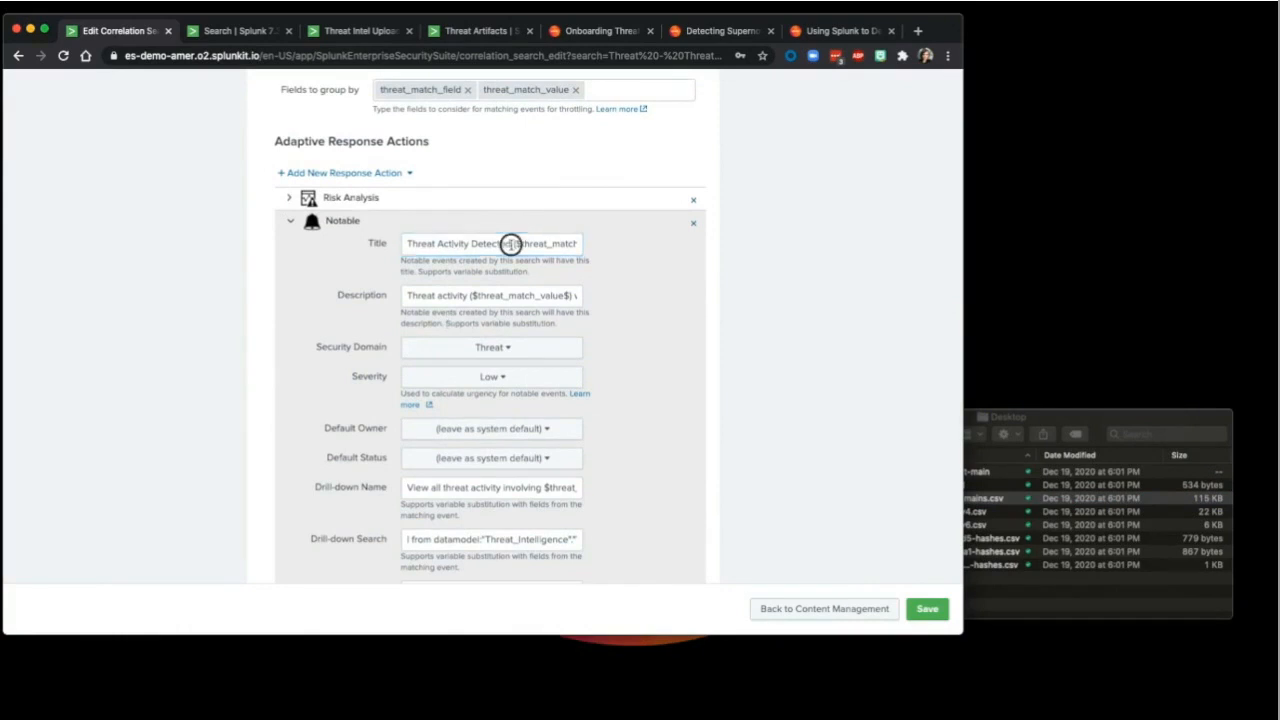
drag(509, 245, 634, 249)
click(484, 293)
Step: Look through the drill-down and Recommended Actions settings, then collapse the Notable action
scroll(480, 296, up, 5)
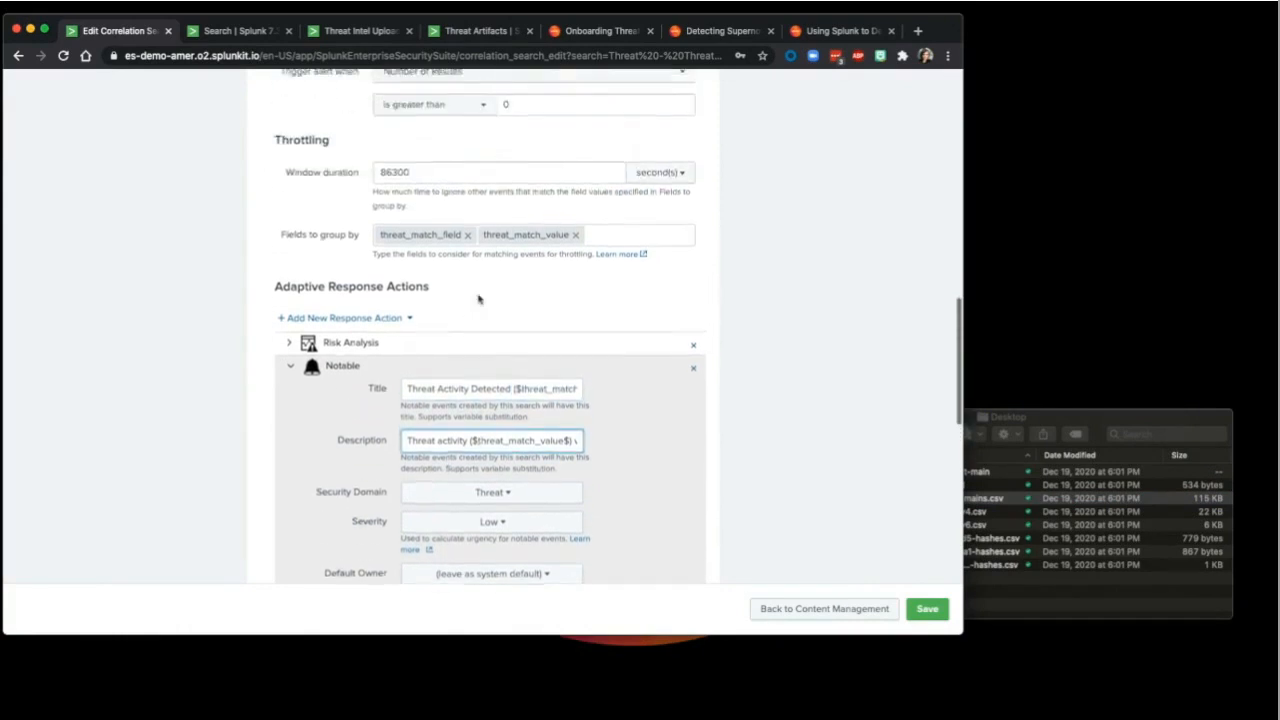
scroll(479, 299, down, 4)
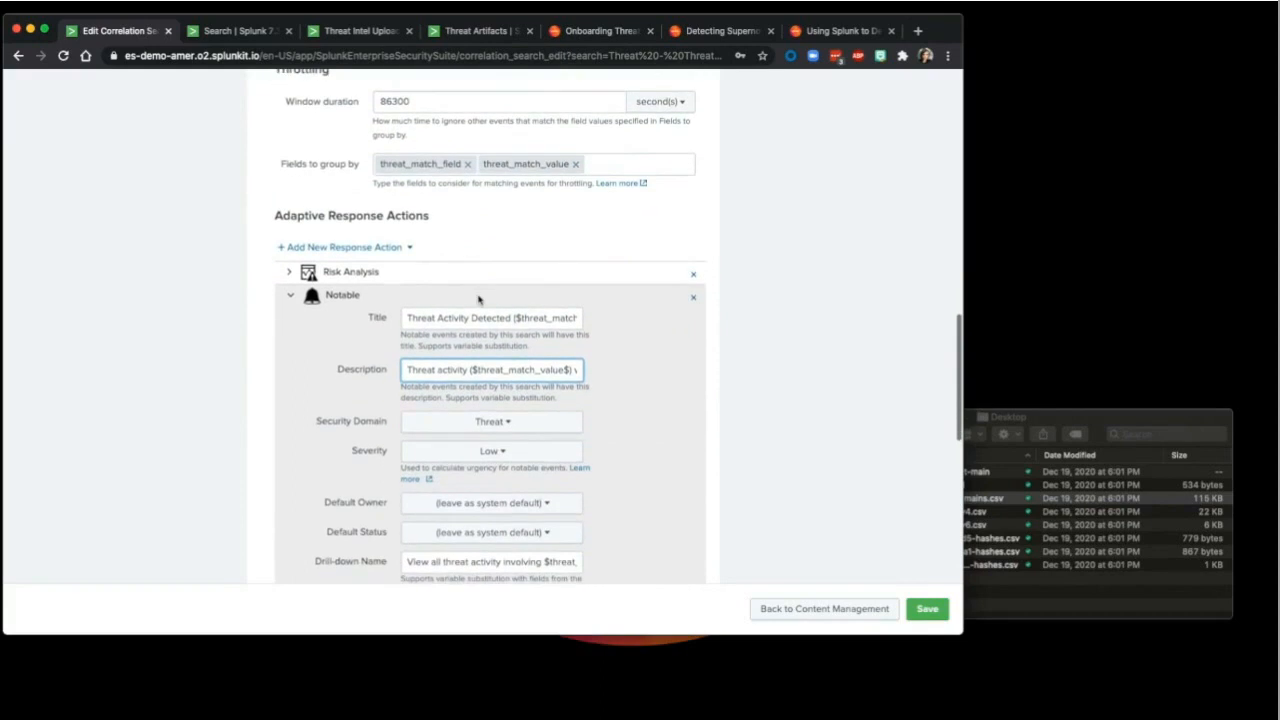
scroll(479, 298, down, 1)
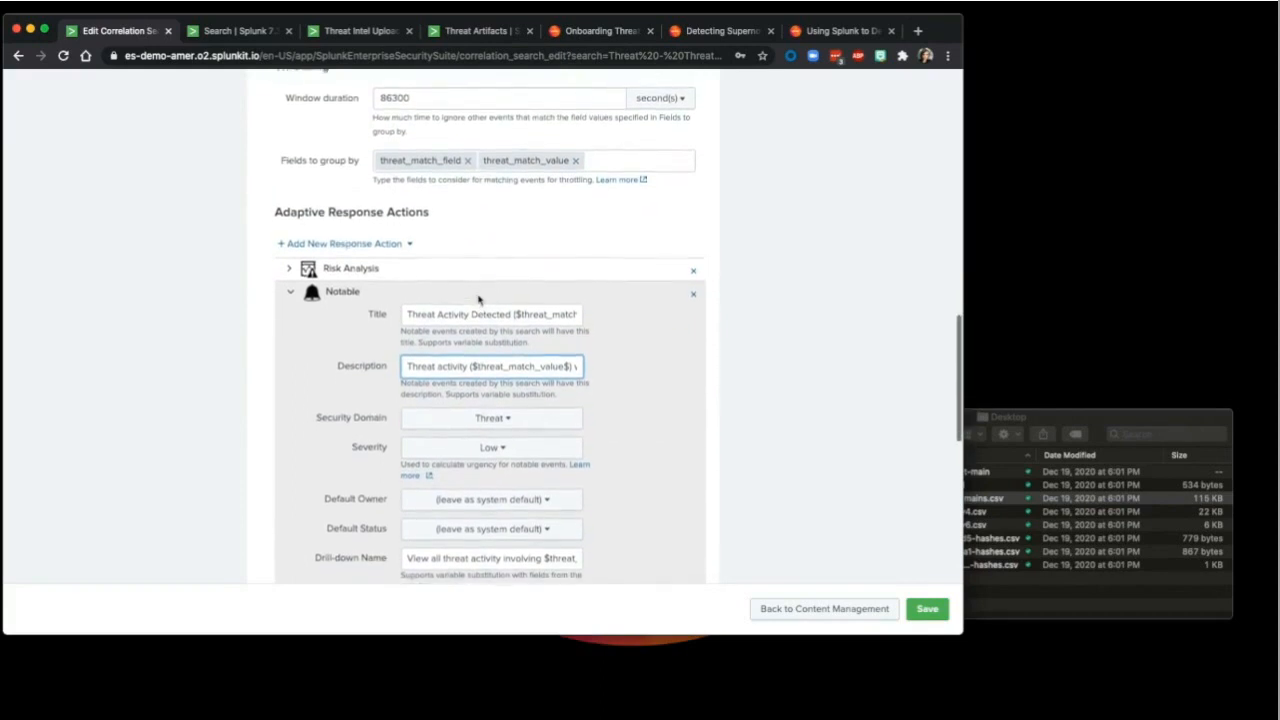
scroll(478, 298, down, 3)
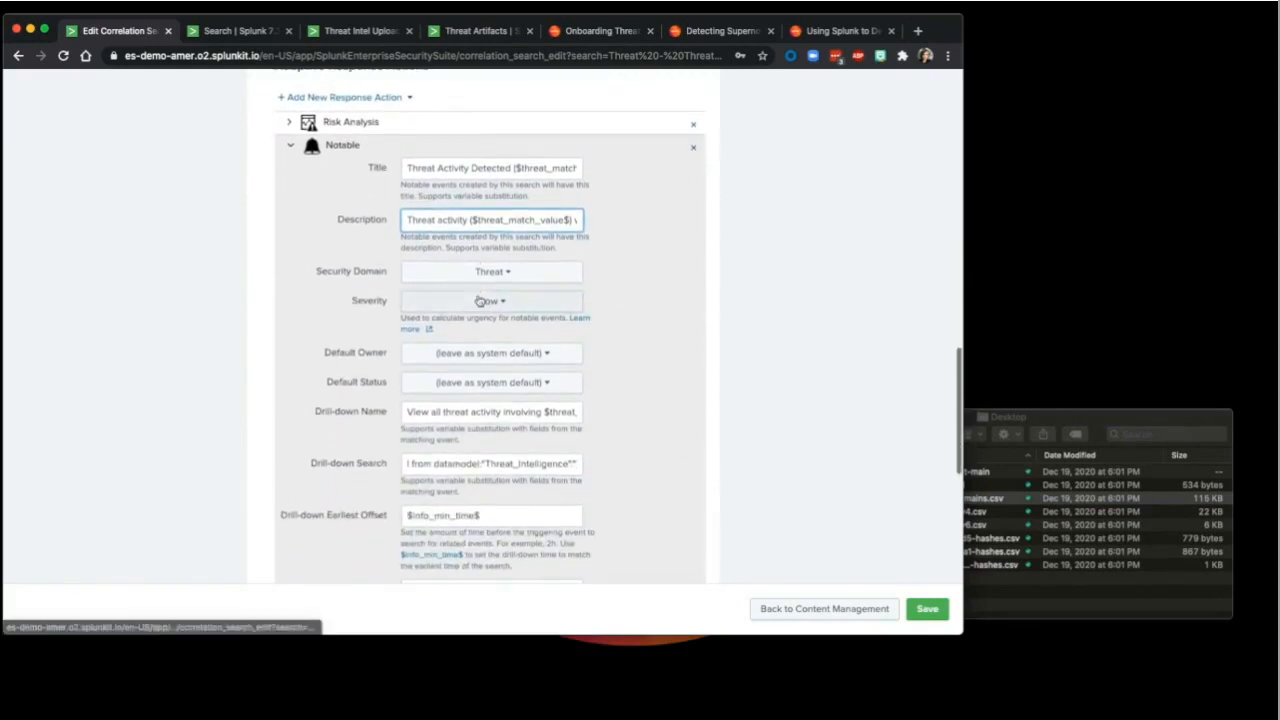
scroll(479, 300, down, 2)
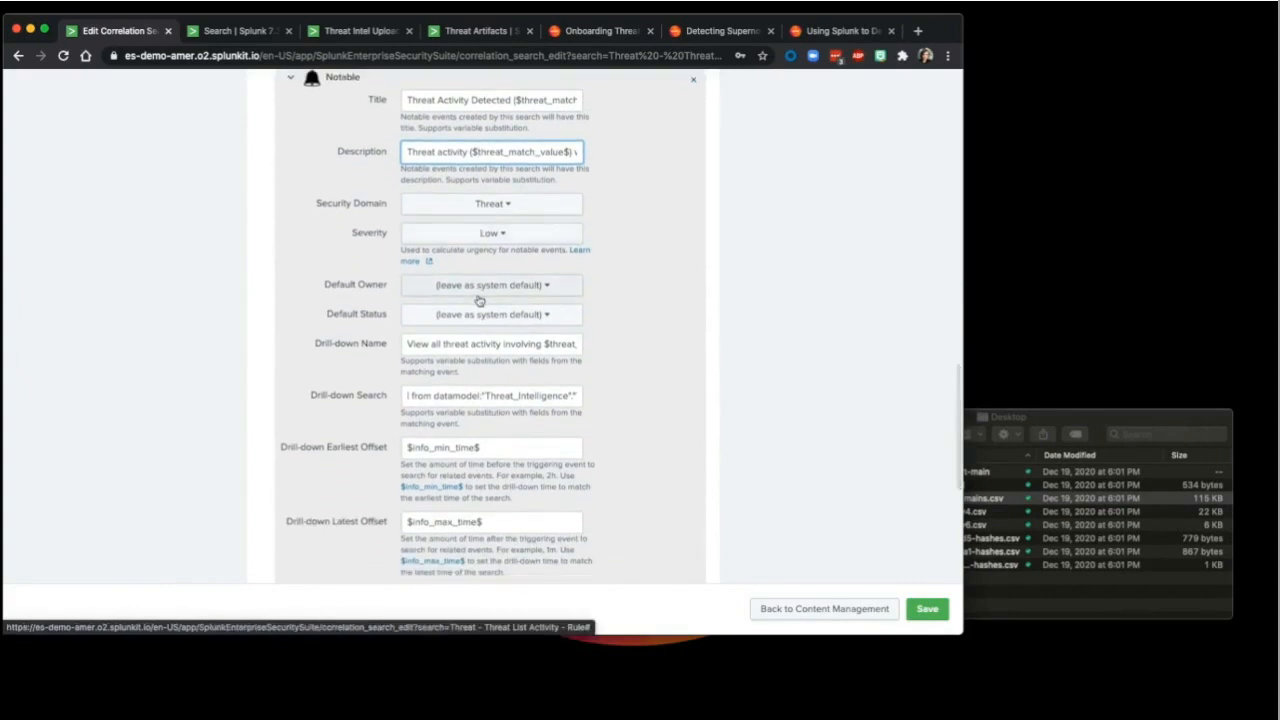
scroll(479, 298, down, 4)
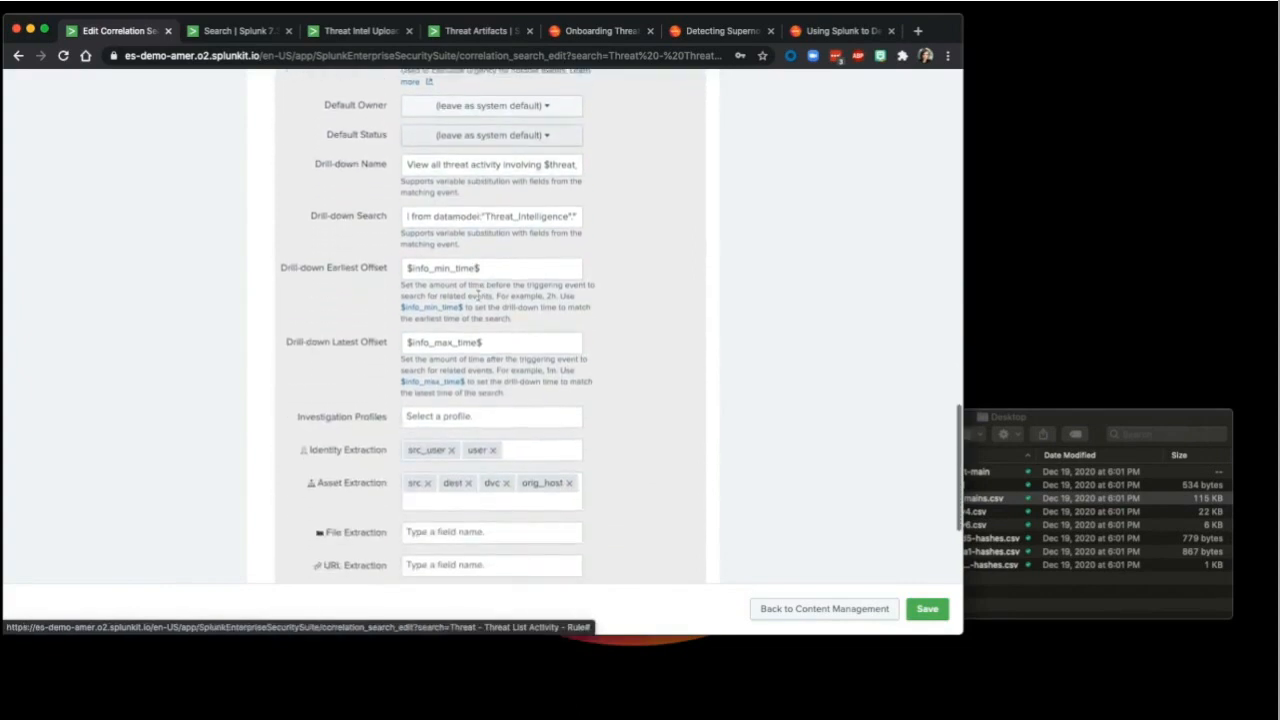
scroll(478, 296, down, 5)
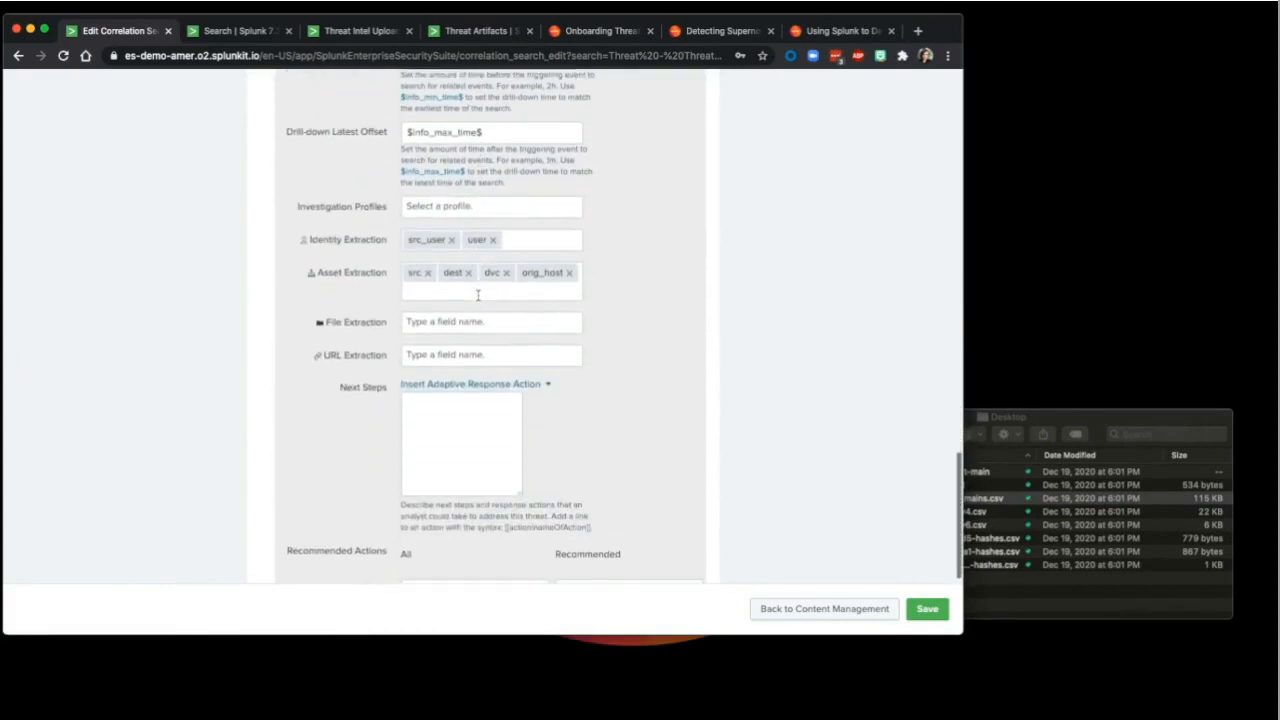
scroll(477, 415, down, 2)
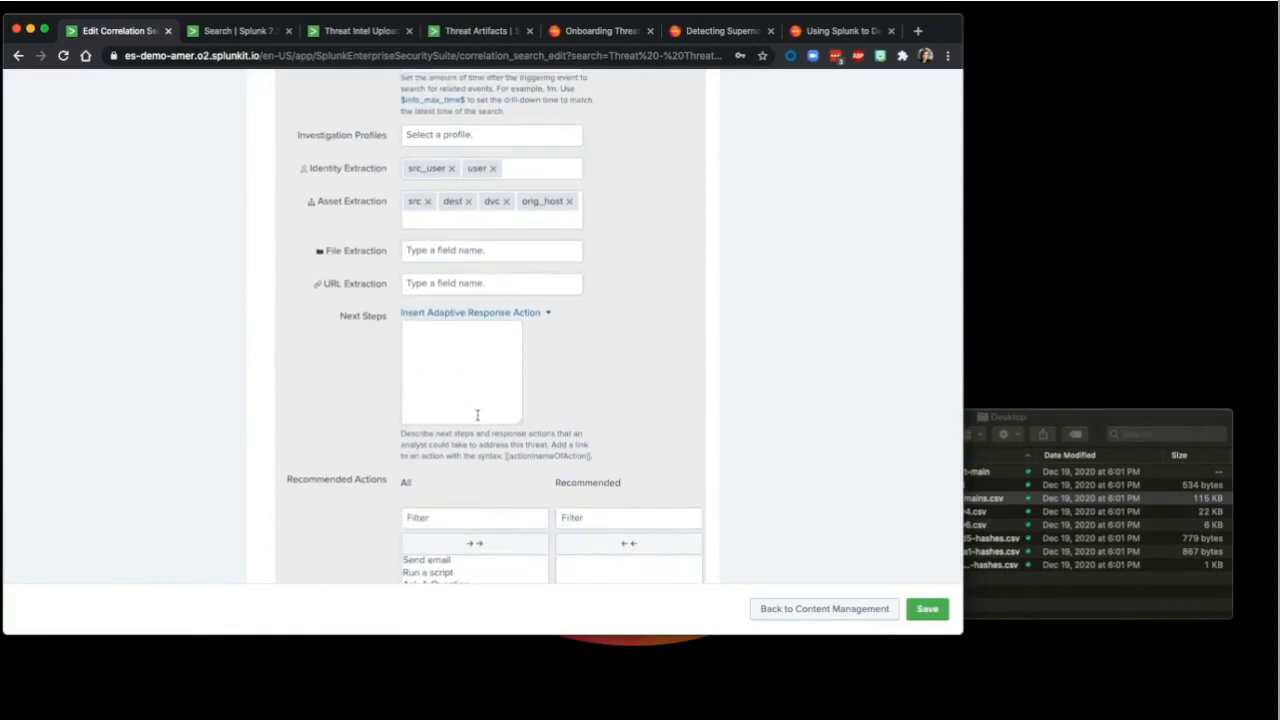
scroll(477, 415, down, 4)
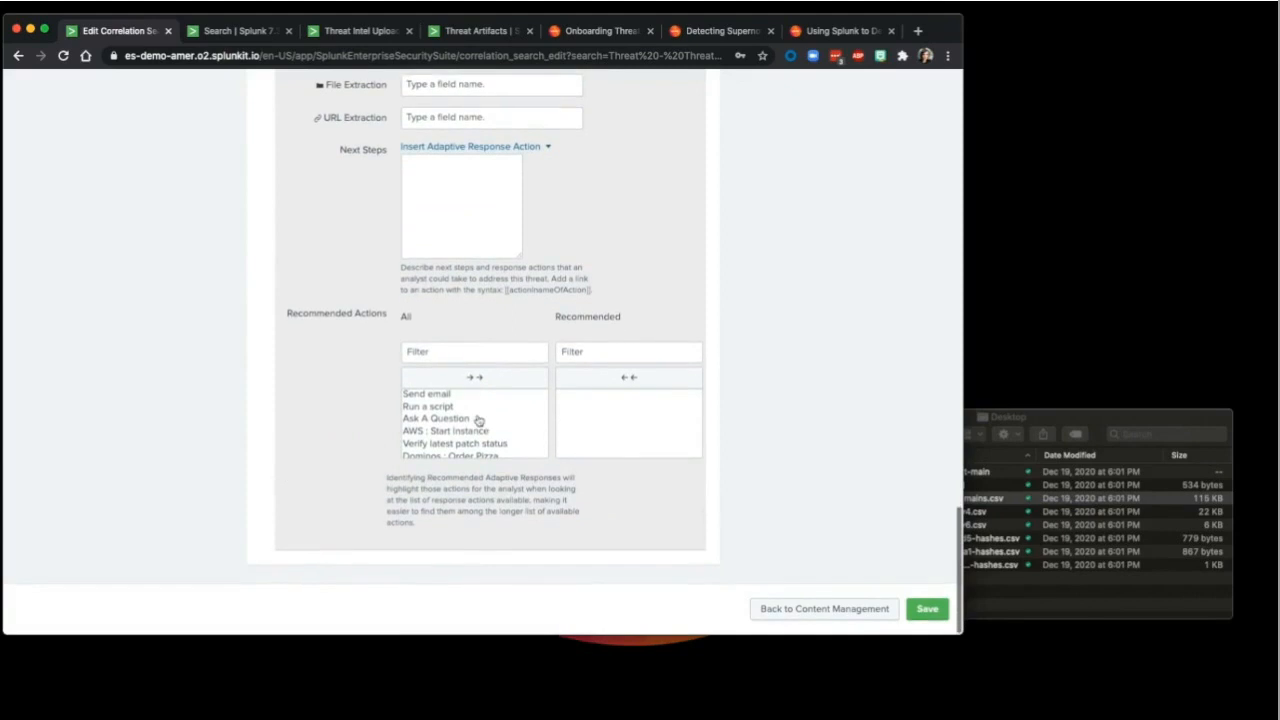
scroll(470, 410, up, 7)
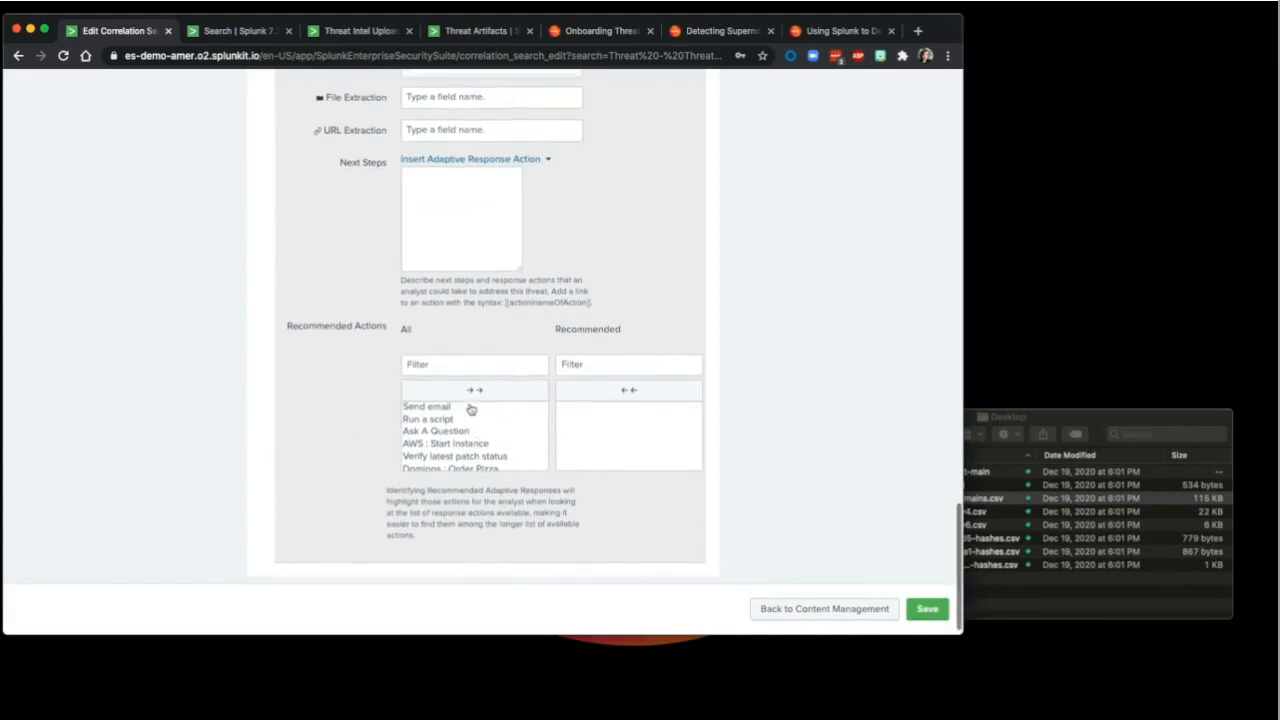
scroll(470, 405, up, 20)
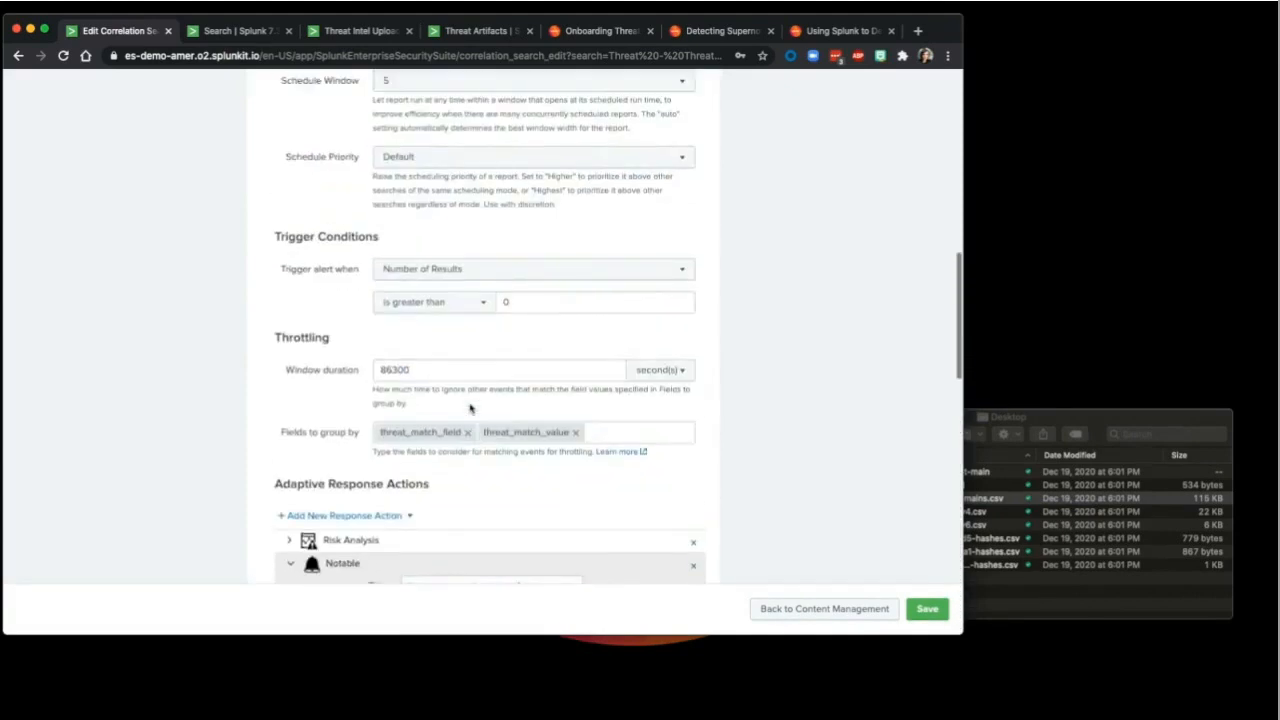
scroll(298, 316, down, 6)
click(292, 307)
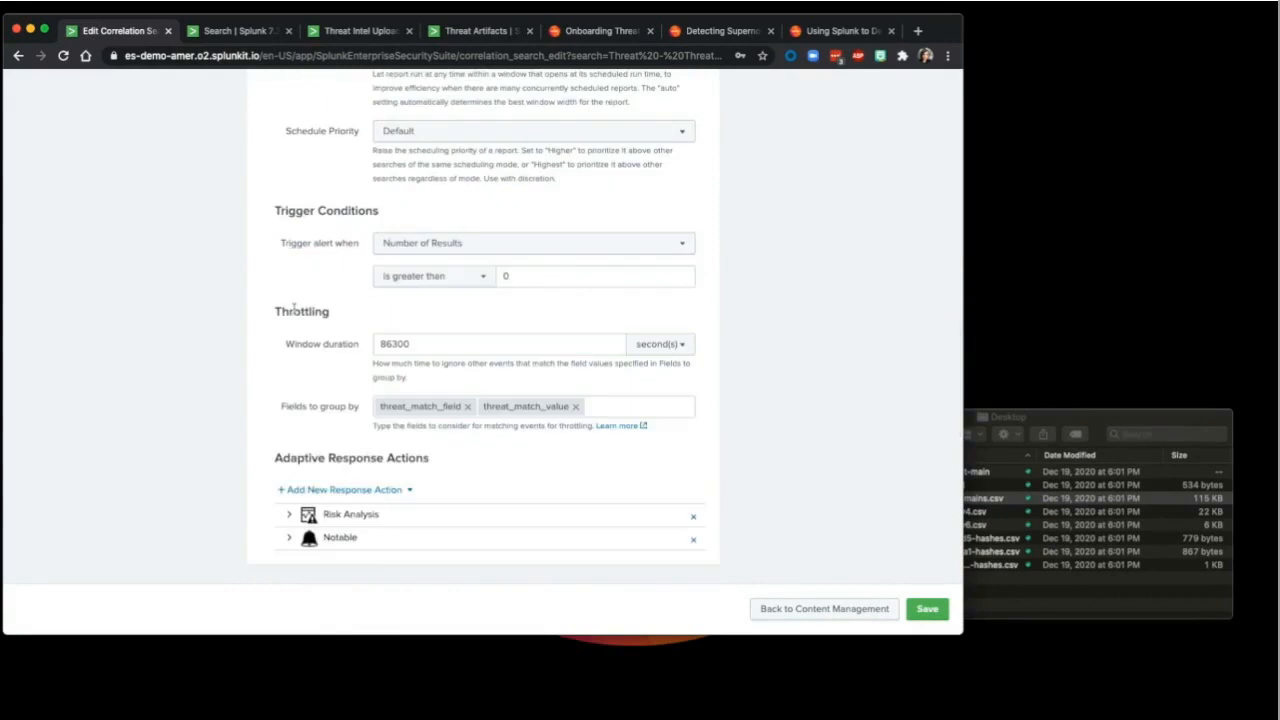
Step: Add a Send email response action with the analyst's e-mail address in the To field
click(379, 491)
scroll(379, 491, down, 5)
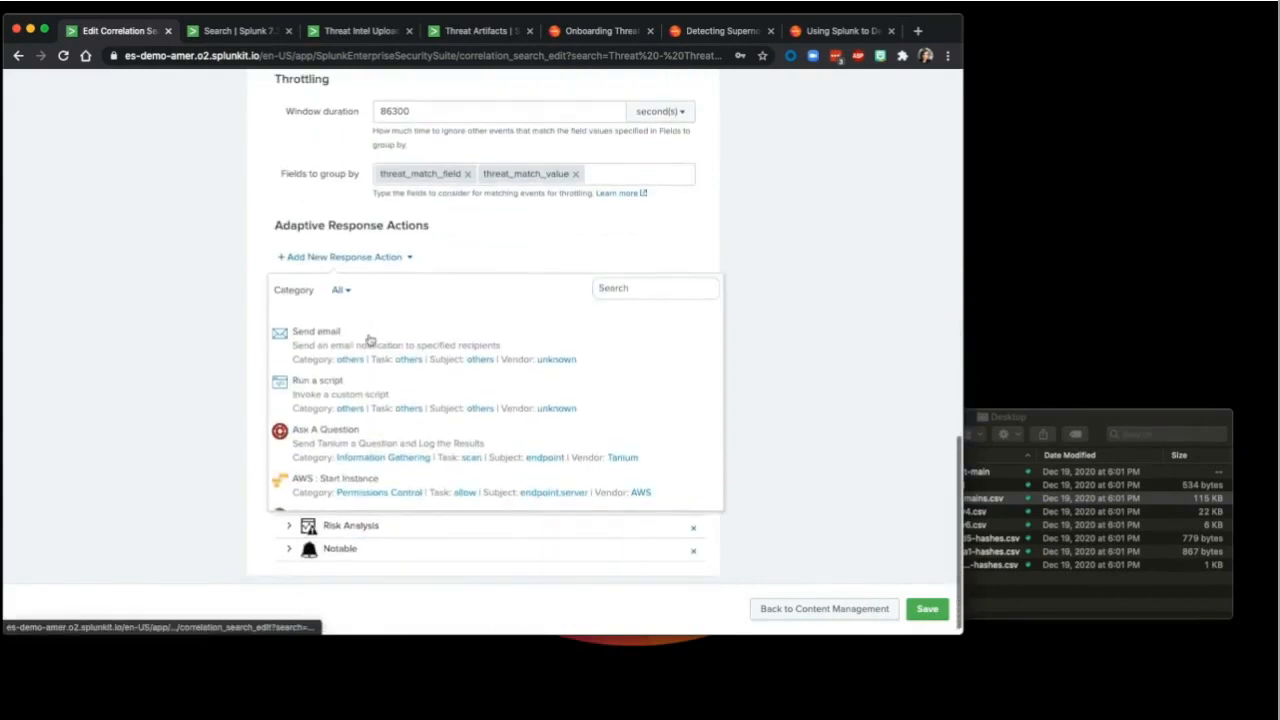
click(369, 345)
click(440, 302)
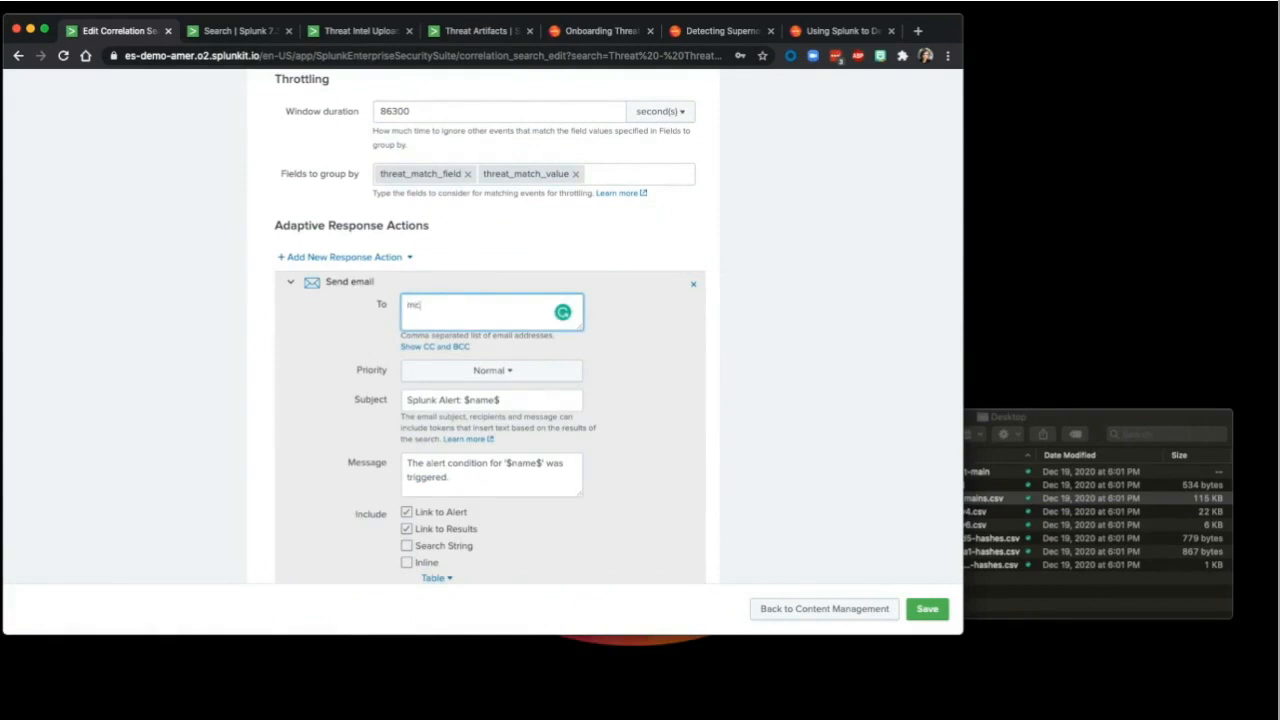
scroll(658, 376, down, 3)
scroll(658, 378, down, 1)
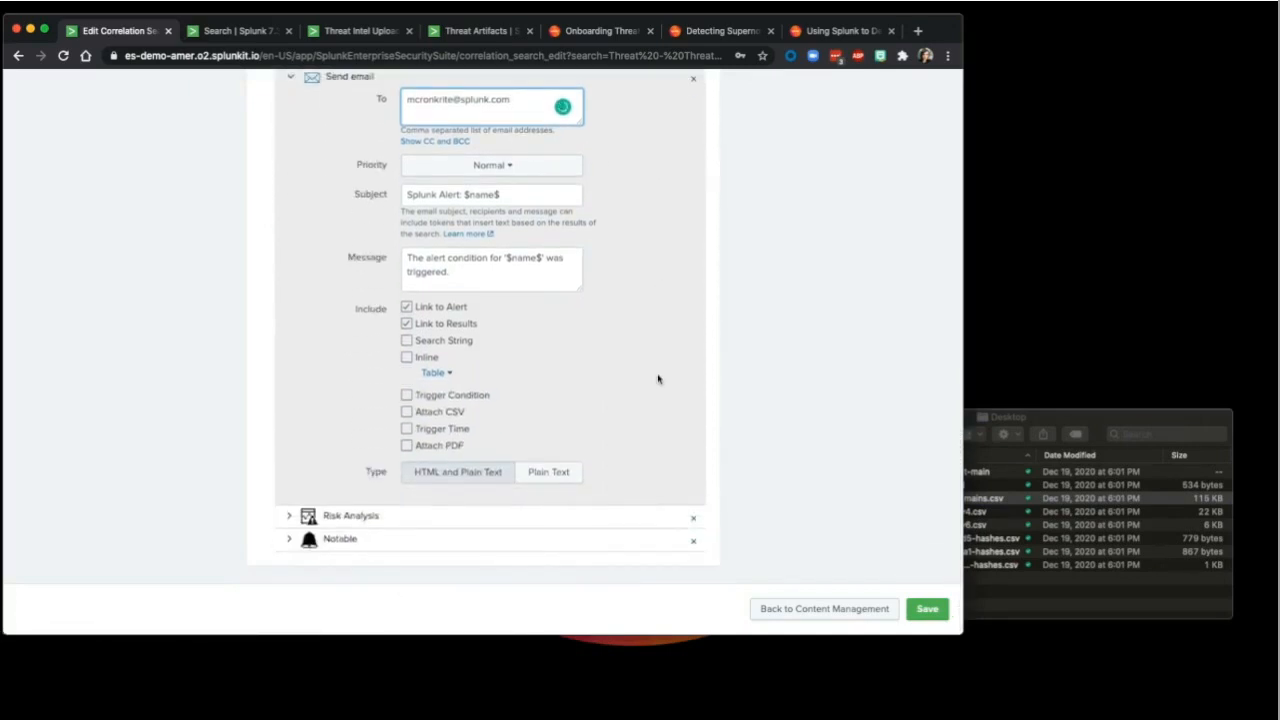
scroll(658, 378, up, 6)
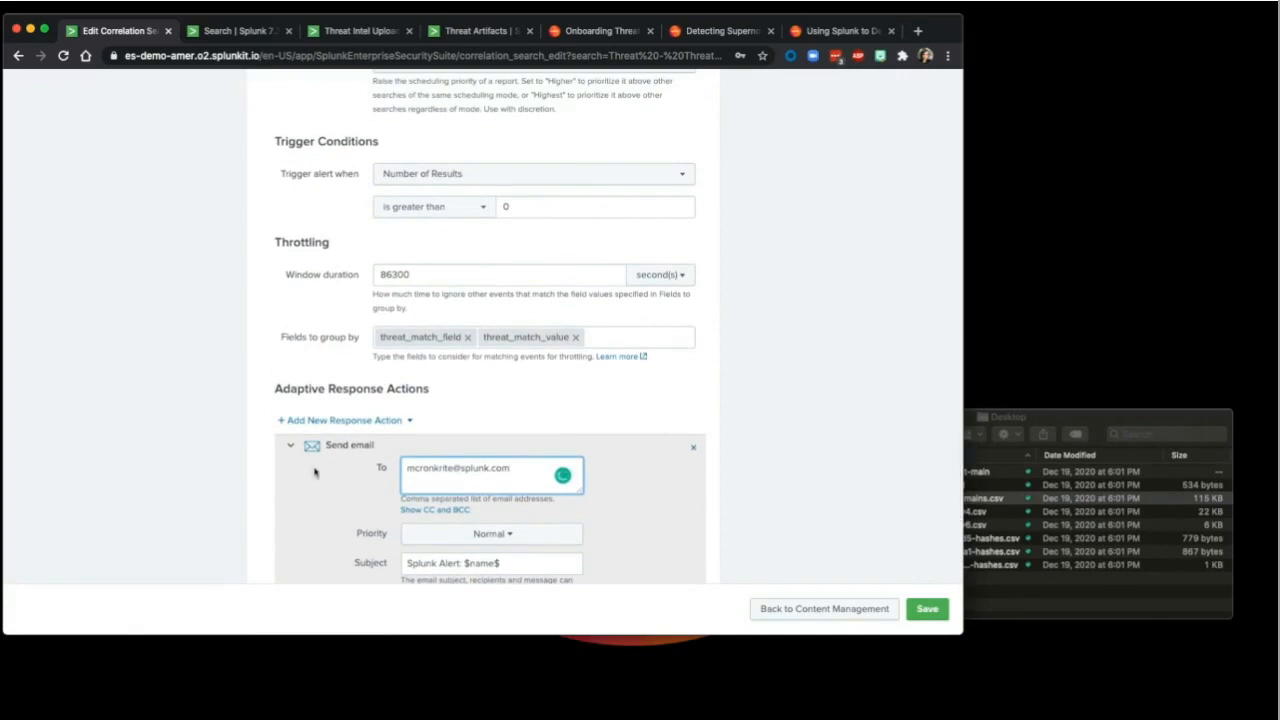
click(291, 450)
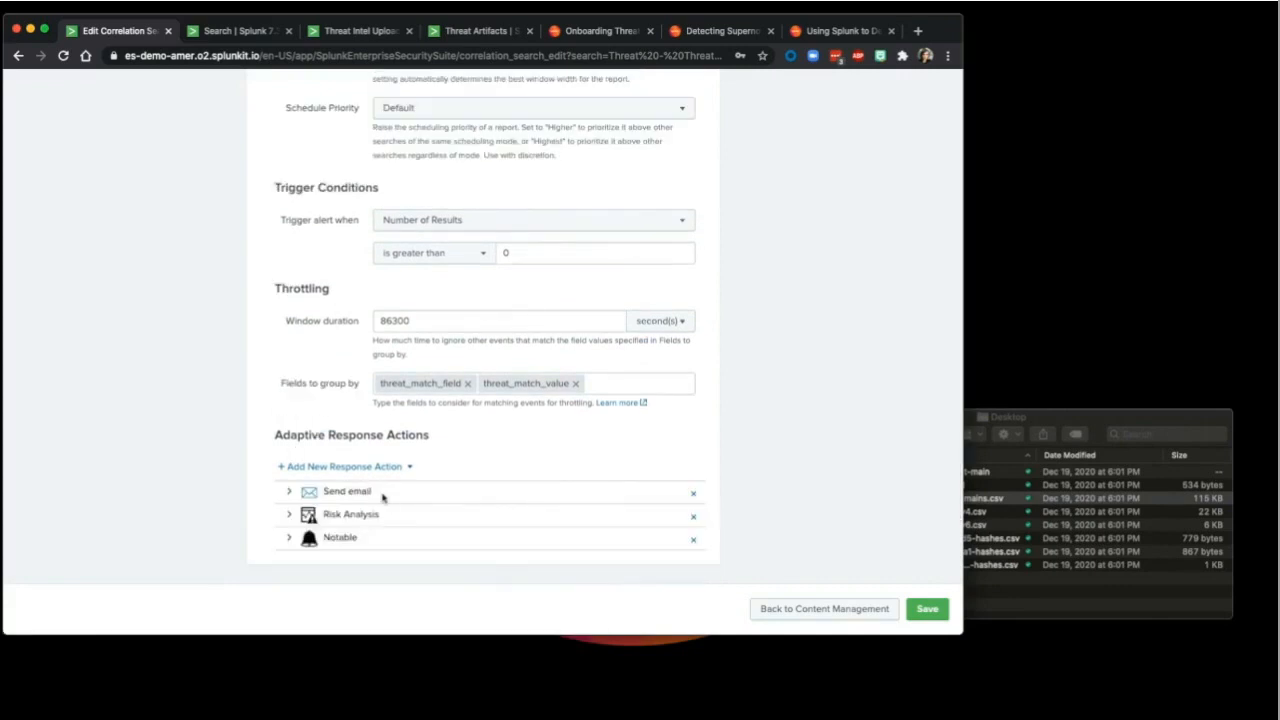
Step: Check that Risk Analysis assigns risk score 40 to the src field as a system object
click(288, 517)
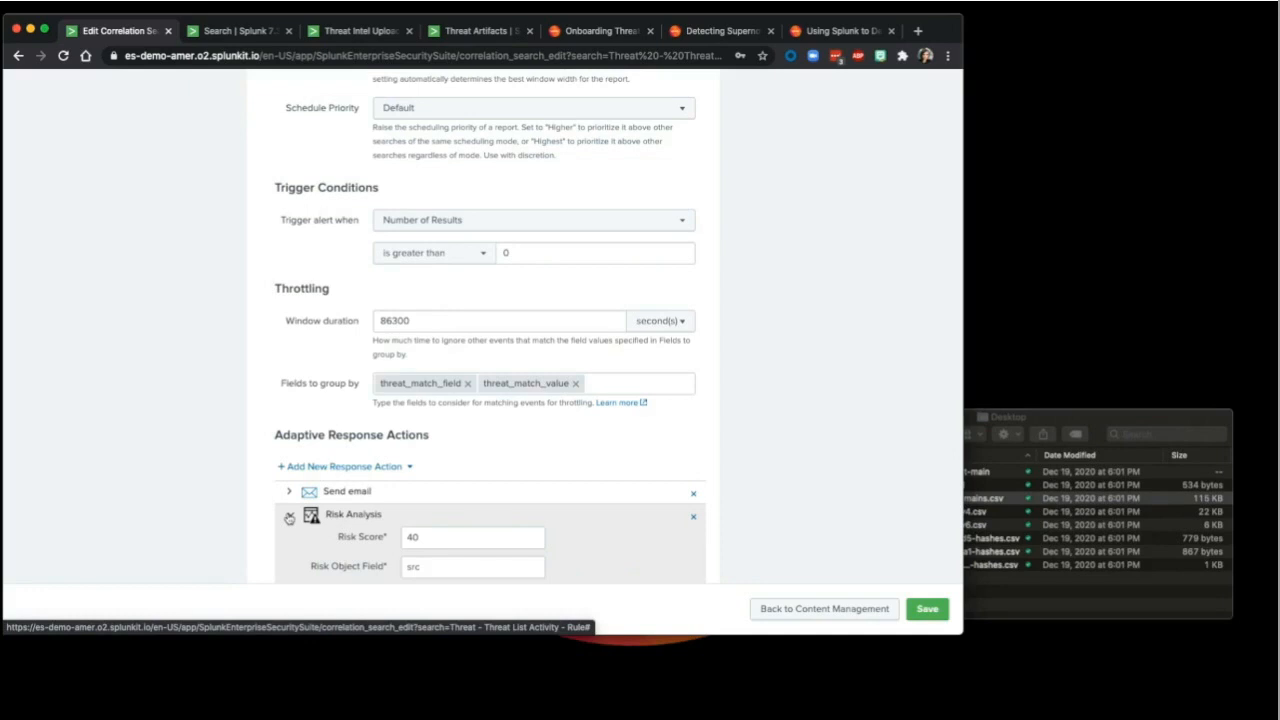
scroll(289, 517, down, 3)
click(416, 403)
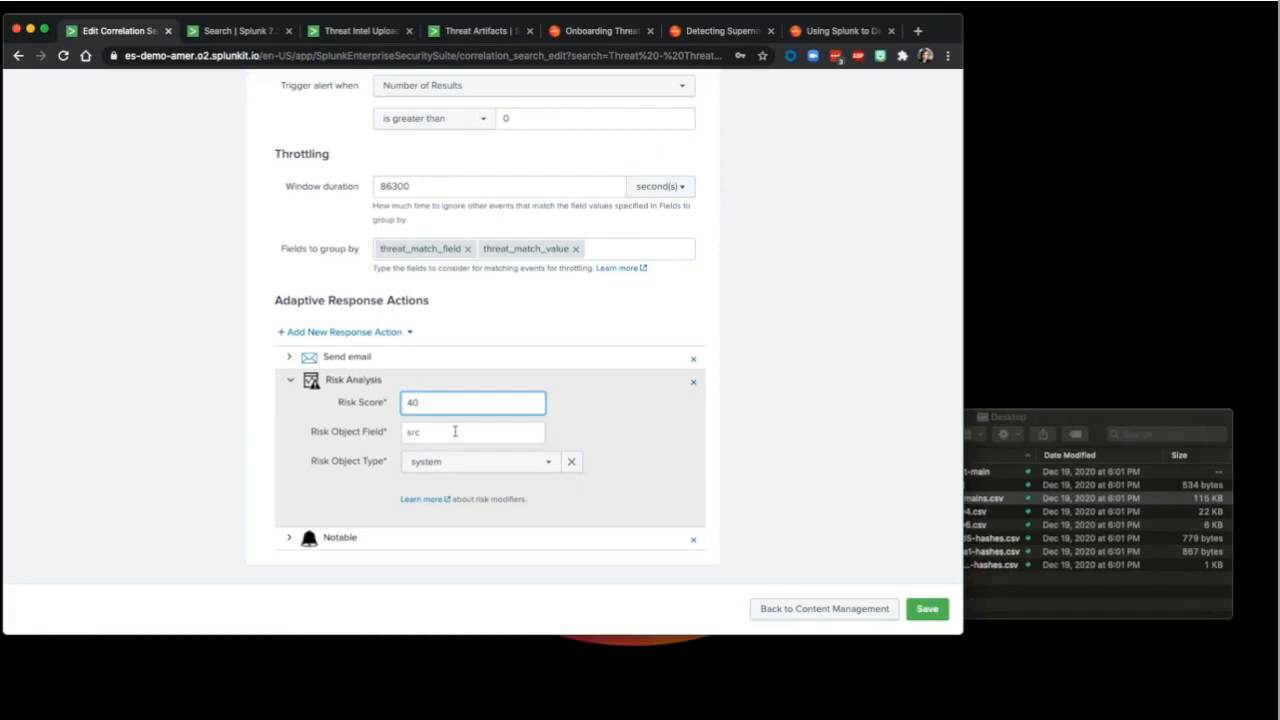
scroll(455, 431, up, 10)
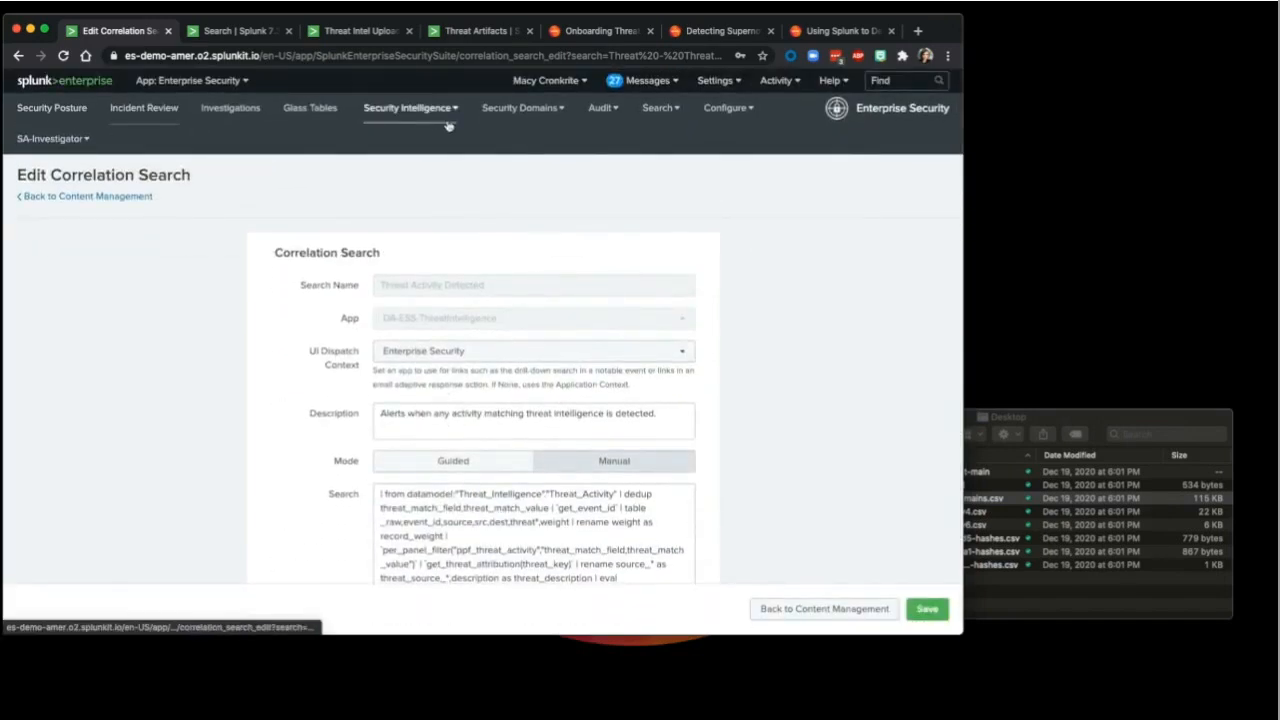
Step: Navigate through Security Intelligence > Threat Intelligence to the Threat Activity dashboard
click(410, 107)
click(440, 203)
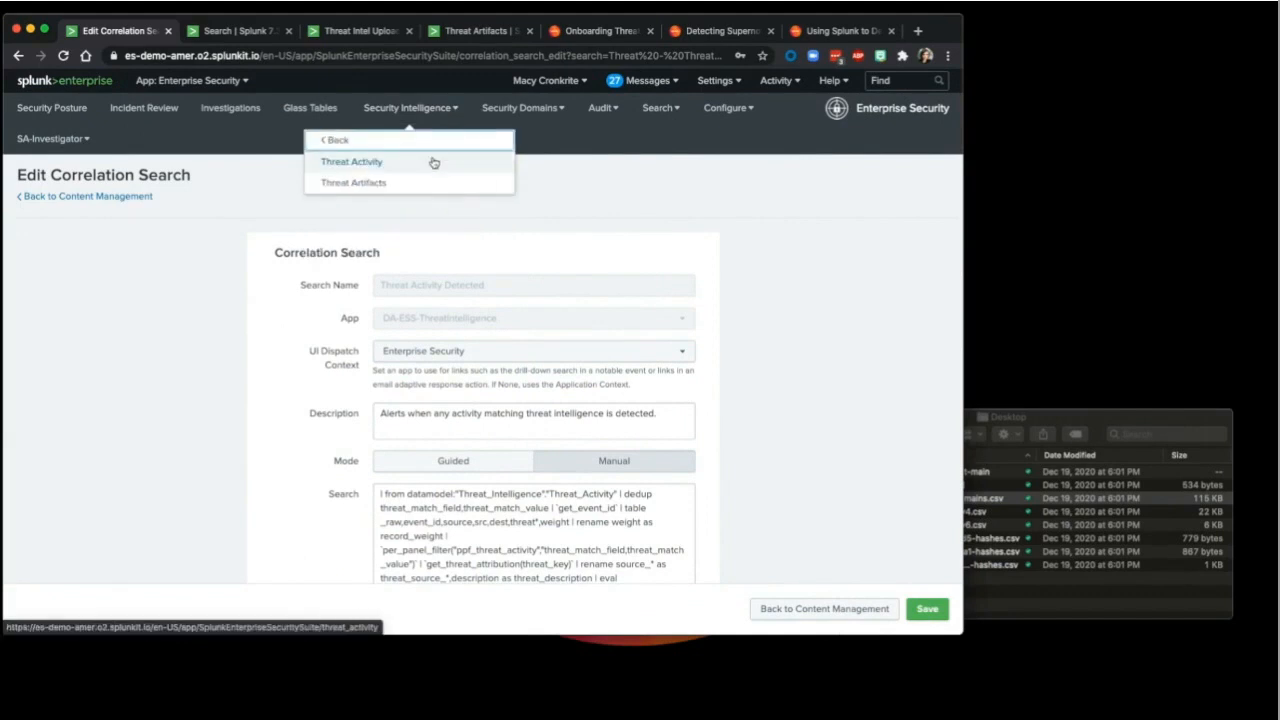
click(420, 144)
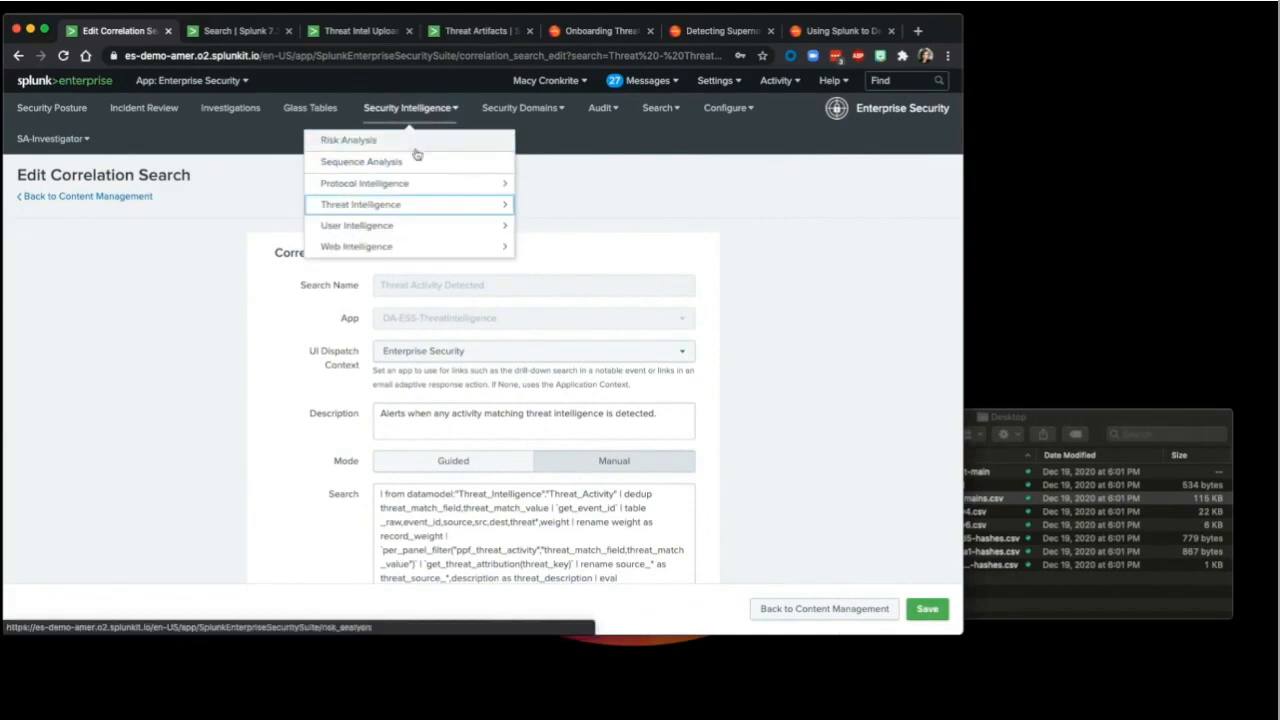
click(421, 205)
click(414, 168)
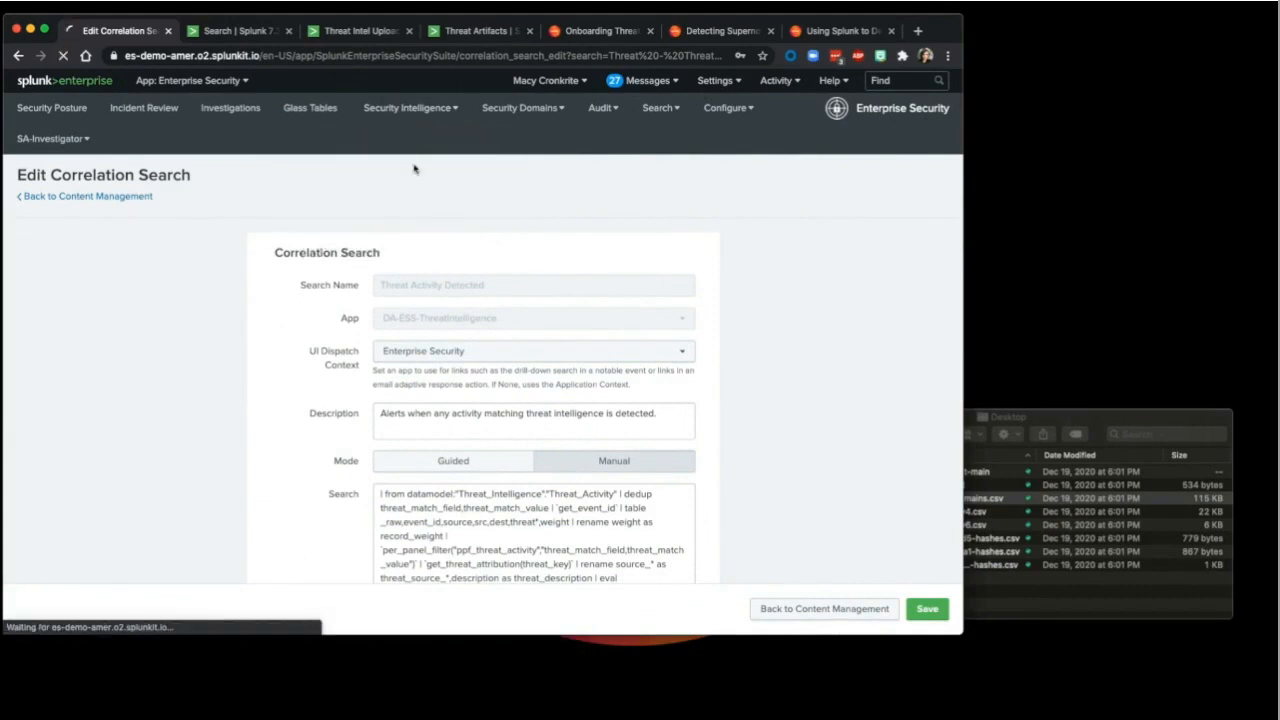